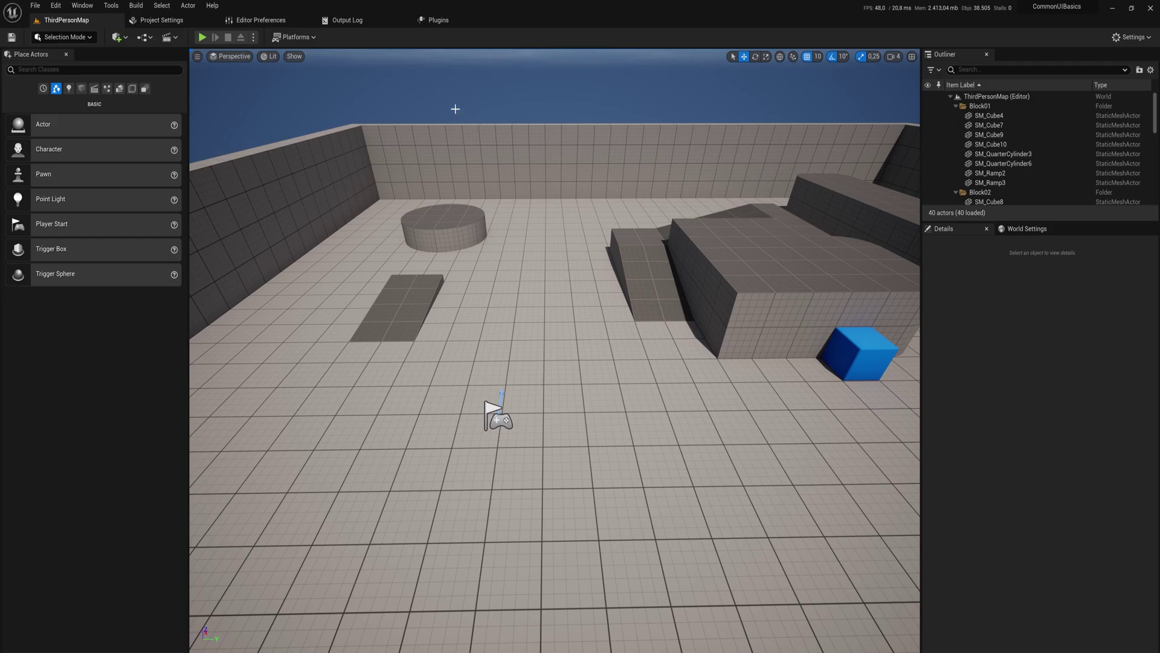
- Enable the Common UI Plugin for the project and restart the editor to apply it
left_click(437, 25)
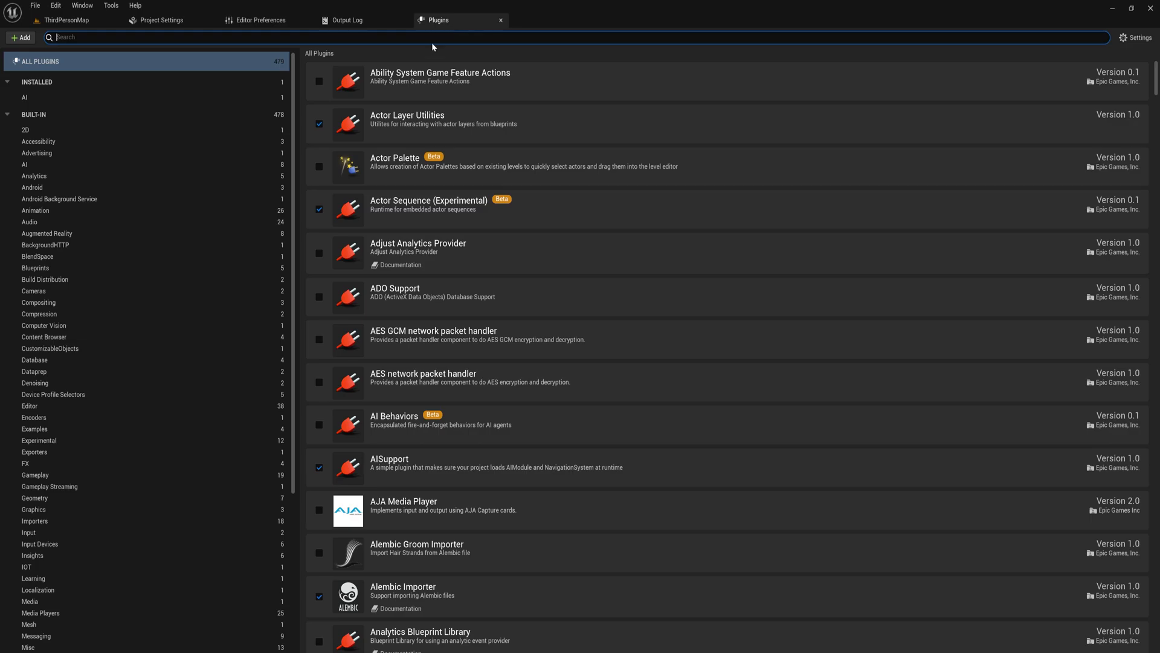
type("common")
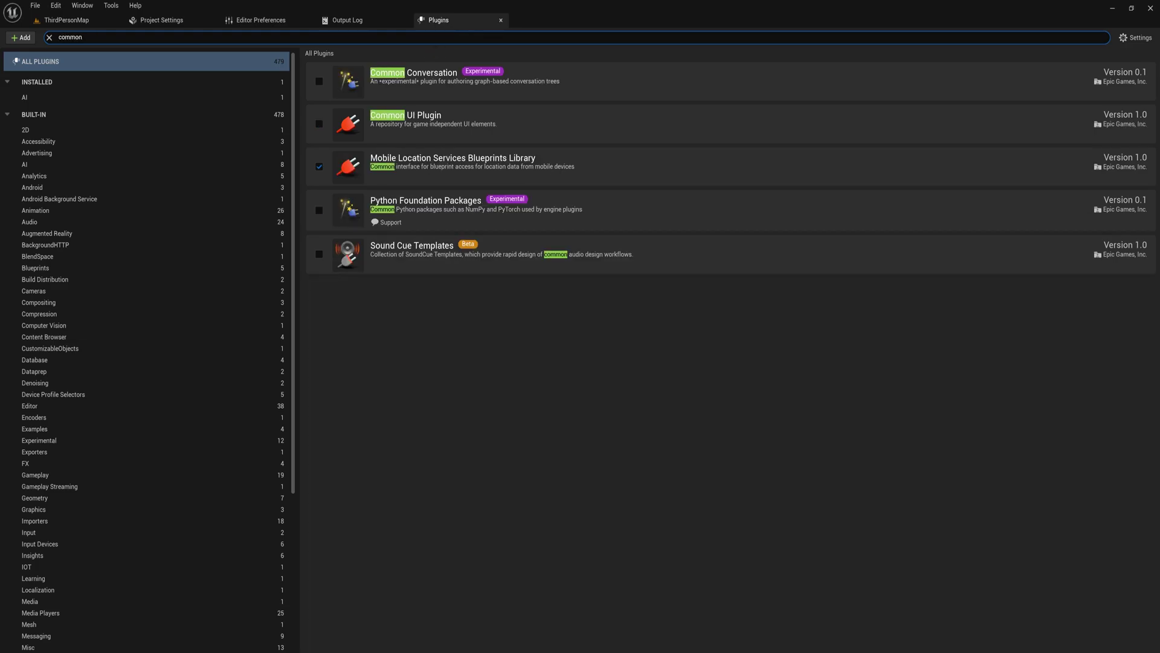
left_click(319, 124)
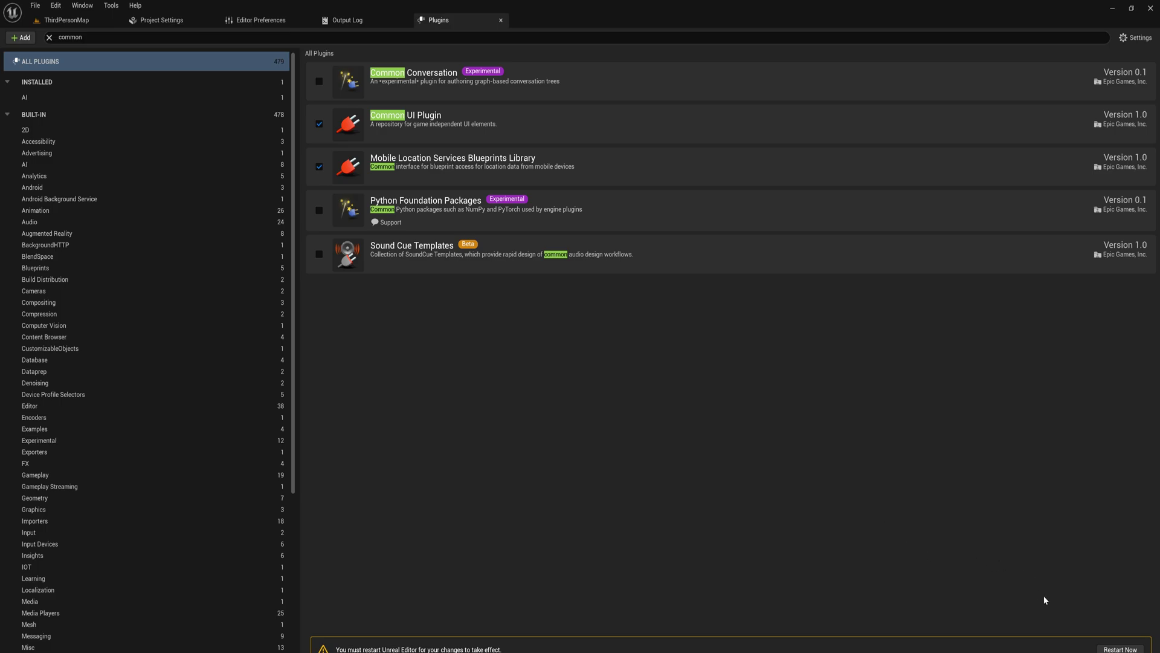
left_click(1120, 648)
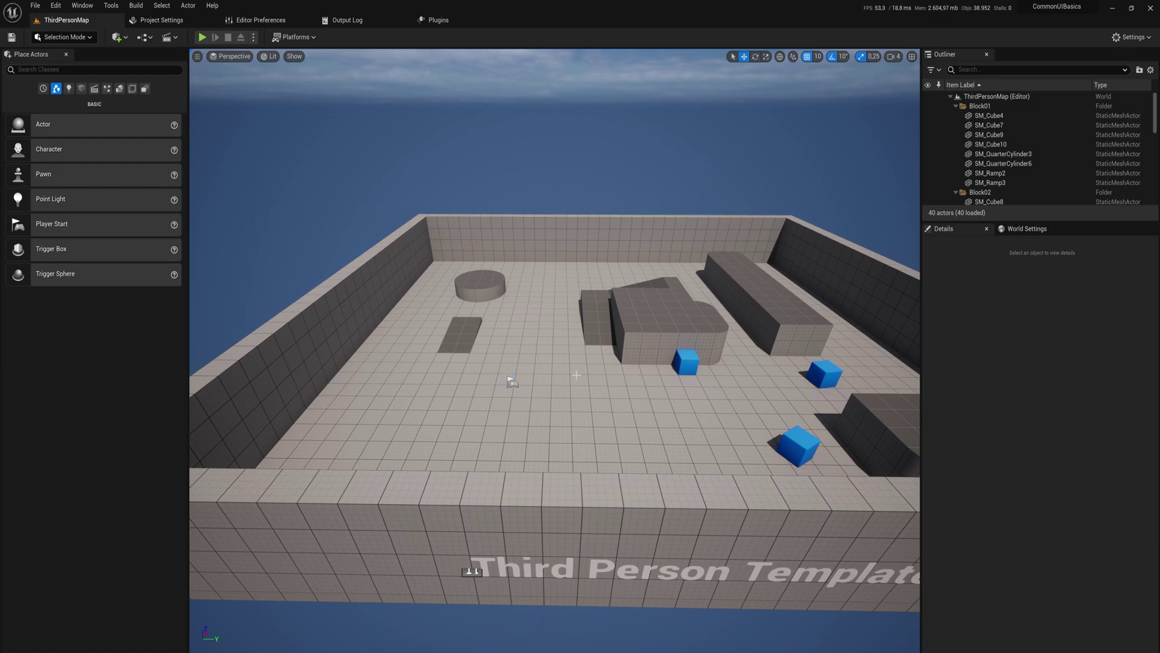
- Create a Blueprint class with CommonButtonStyle as parent, named BP_Buttonstyle1
key("ctrl+space")
right_click(642, 530)
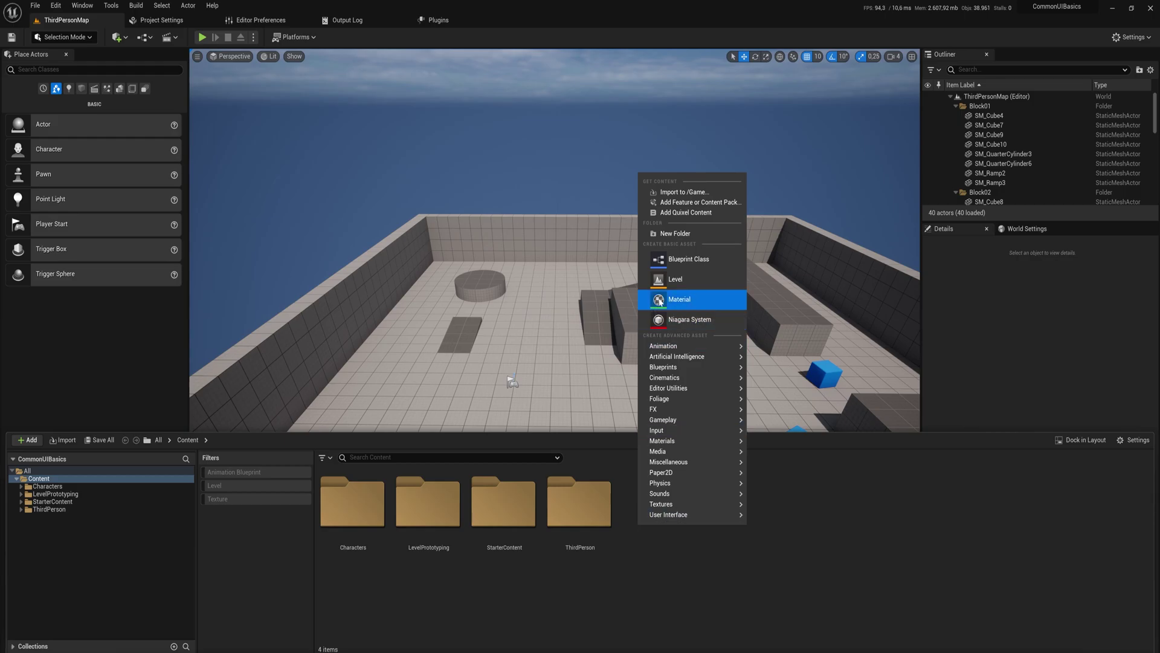
left_click(686, 259)
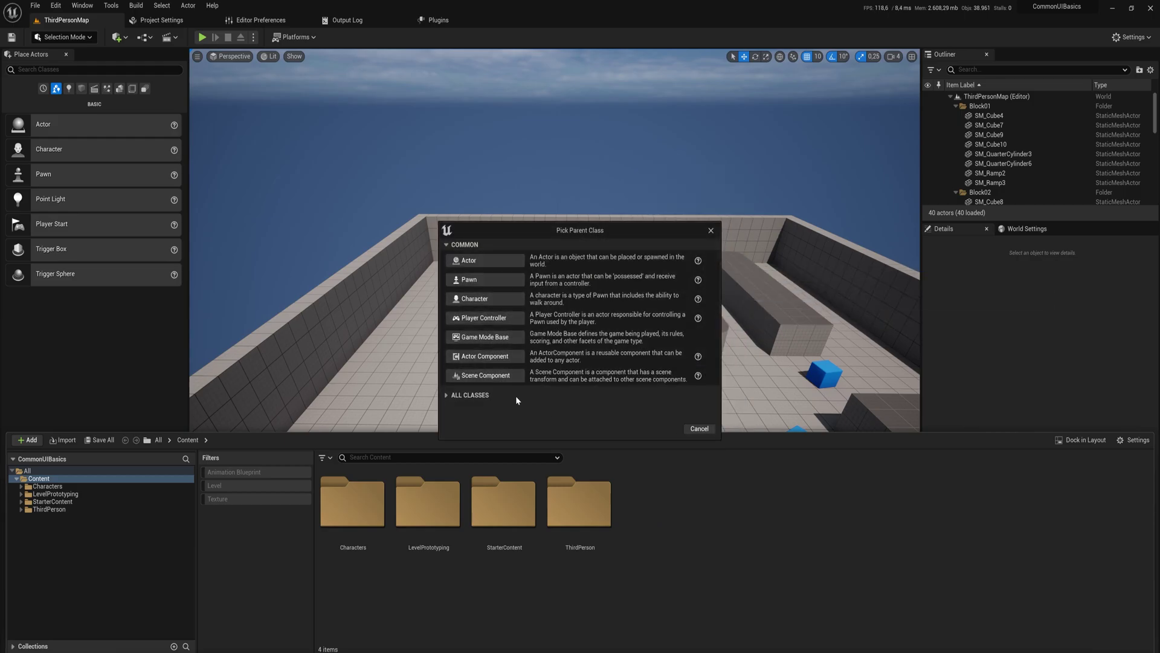
left_click(448, 396)
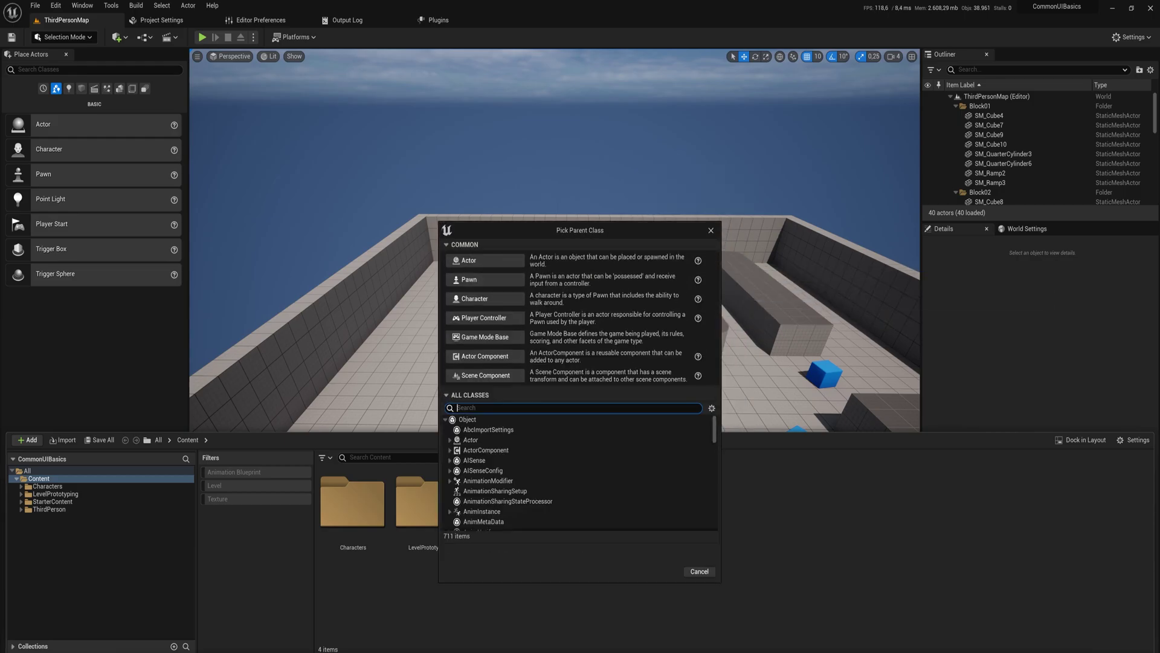
type("common")
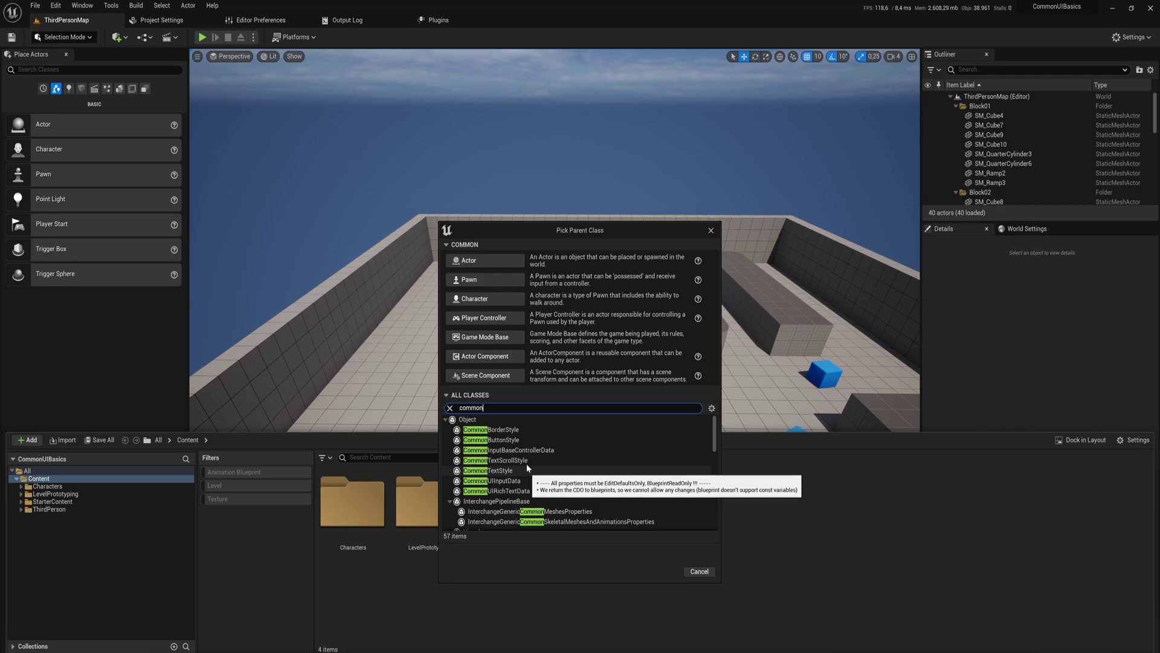
left_click(515, 442)
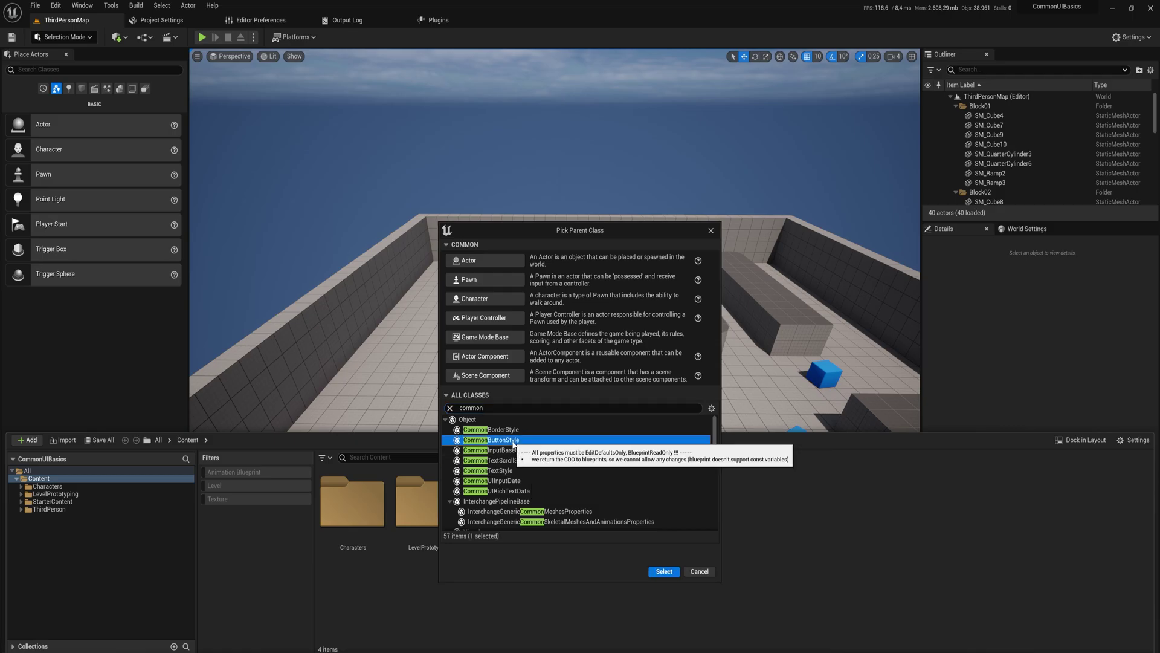
left_click(664, 572)
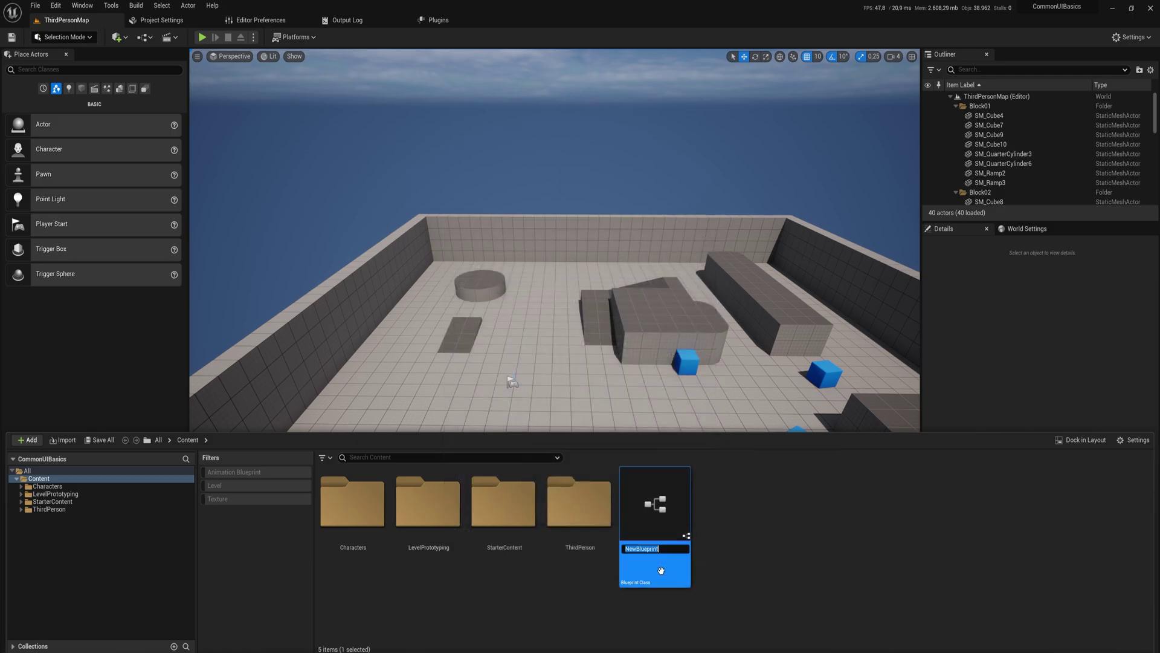
type("BP_")
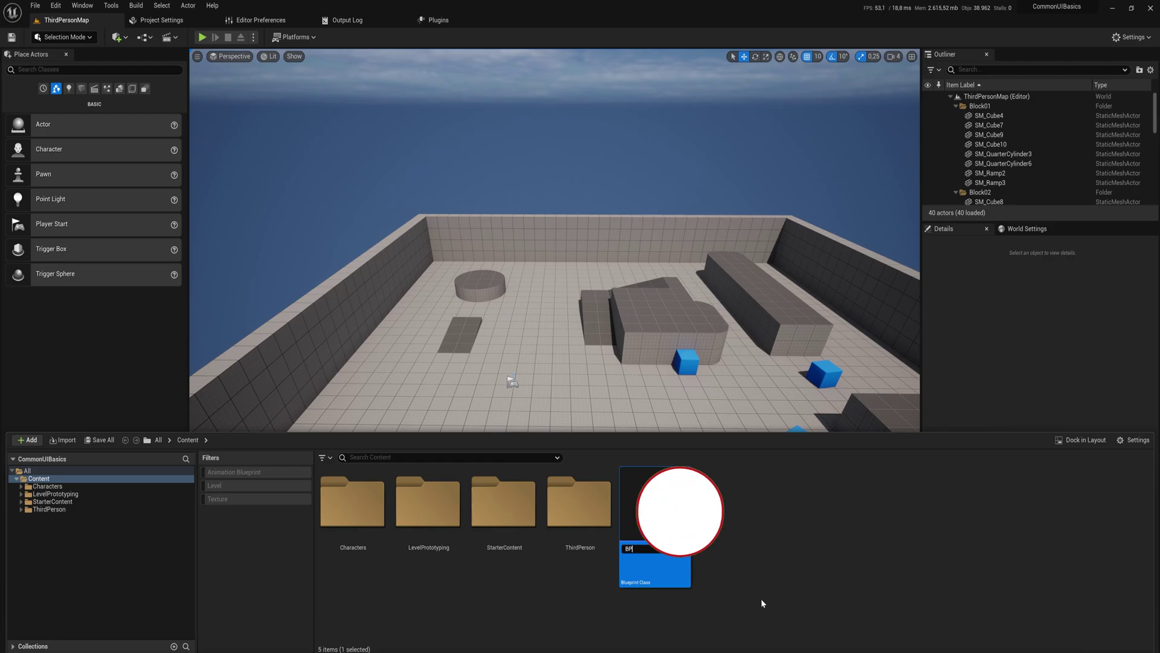
type("Button")
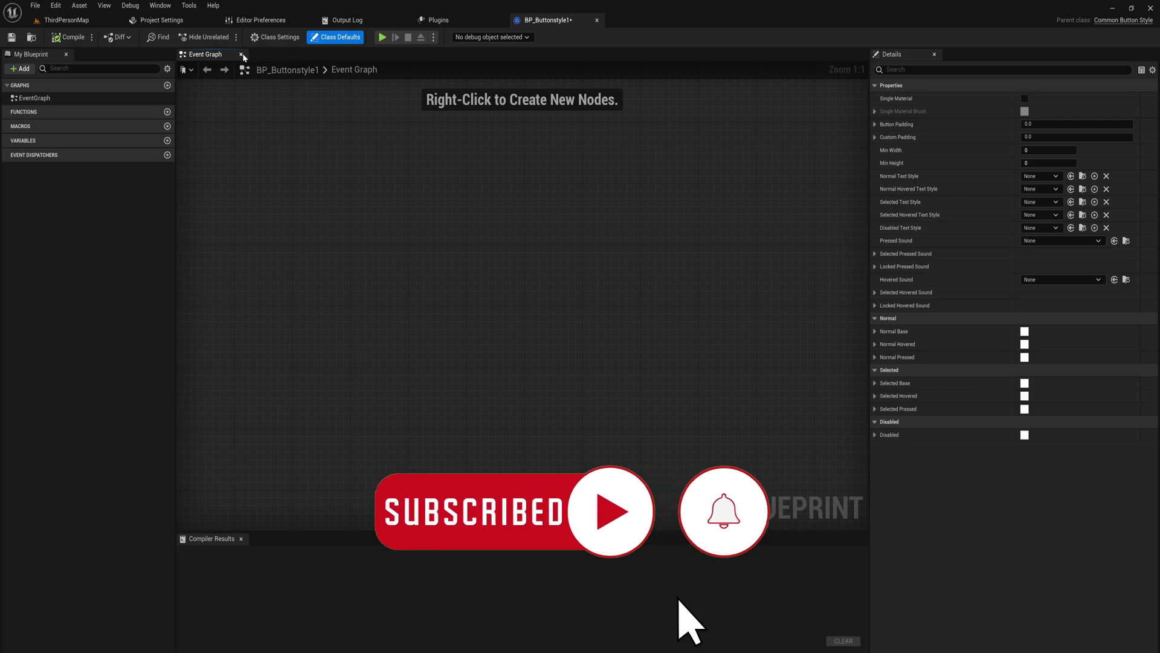
- Close the Event Graph, dock the class defaults centrally, and expand Normal Base
left_click(241, 54)
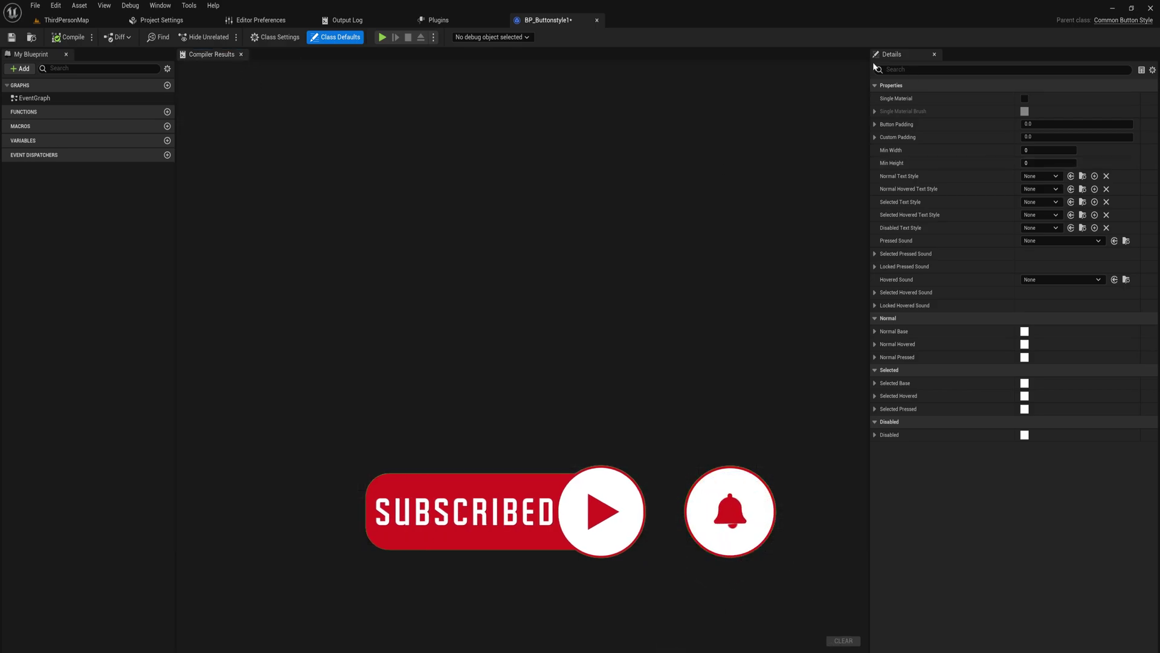
left_click_drag(889, 54, 706, 57)
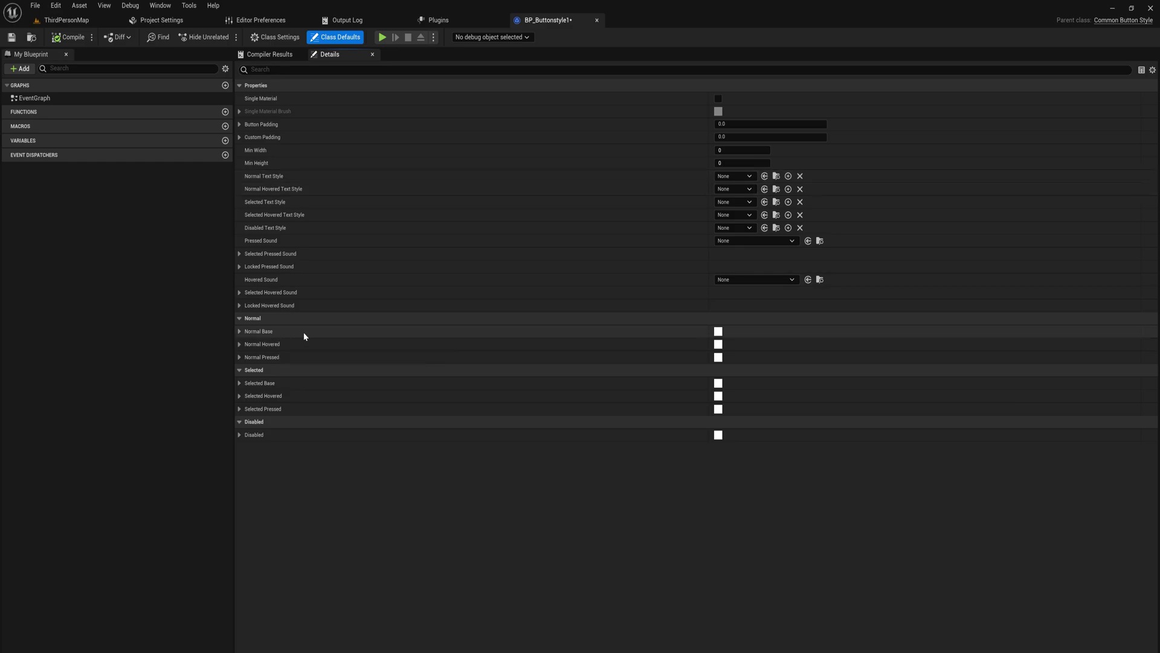
left_click(240, 331)
- Tint Normal Base light purple and Normal Hovered dark purple
left_click(752, 385)
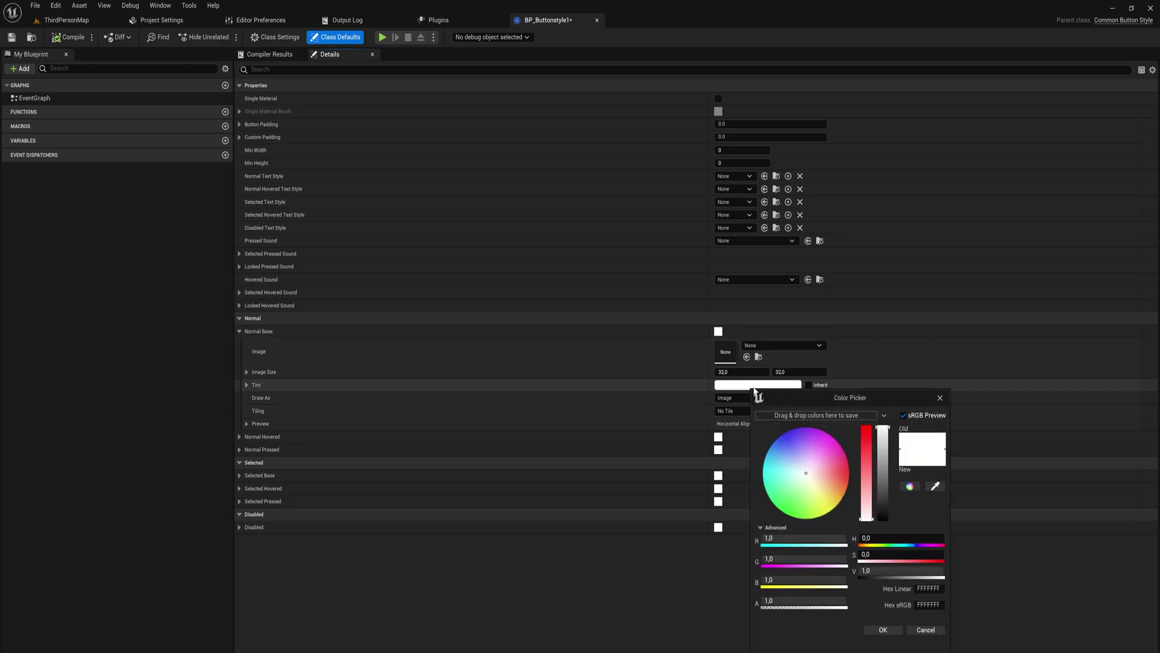
left_click(794, 444)
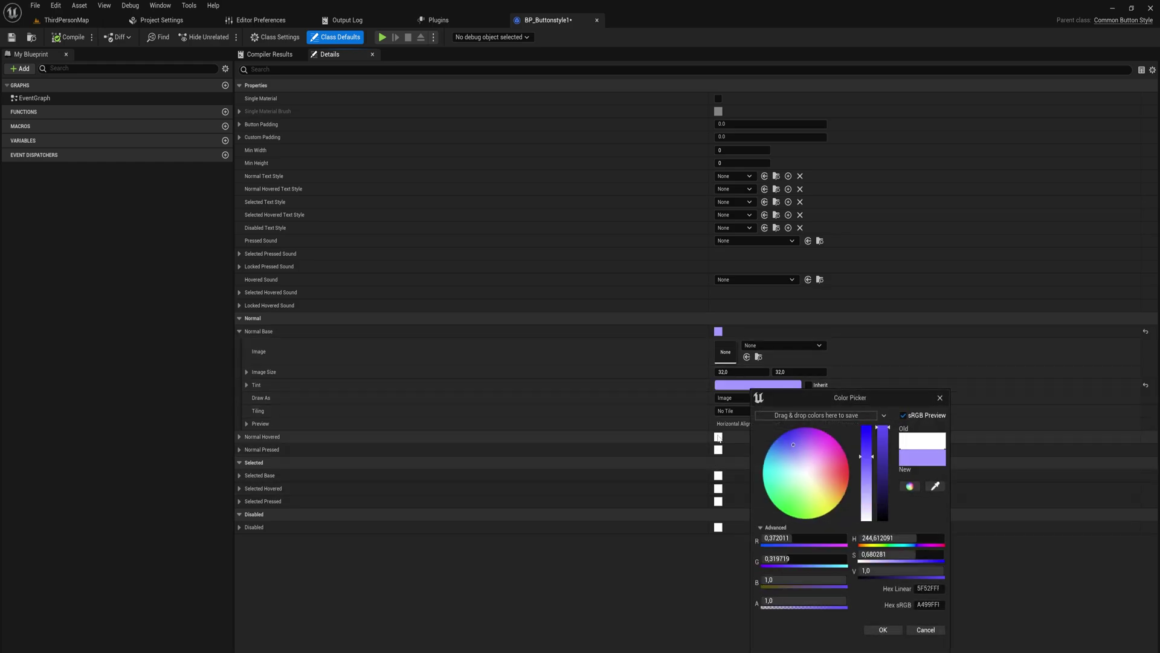
left_click(448, 440)
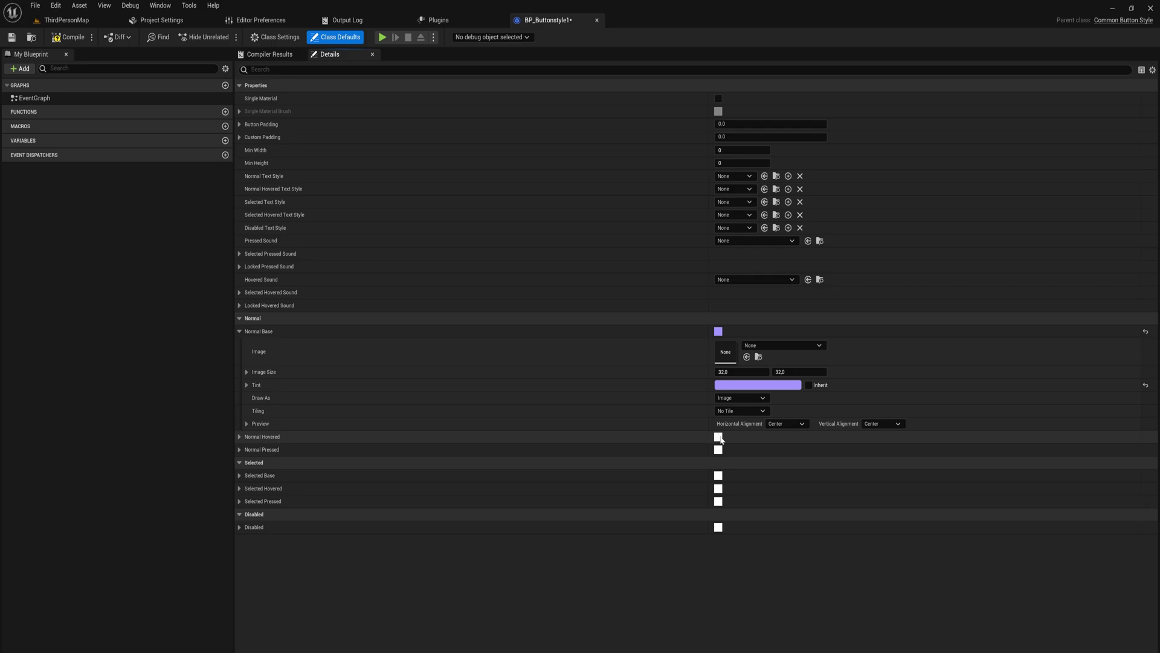
left_click(240, 437)
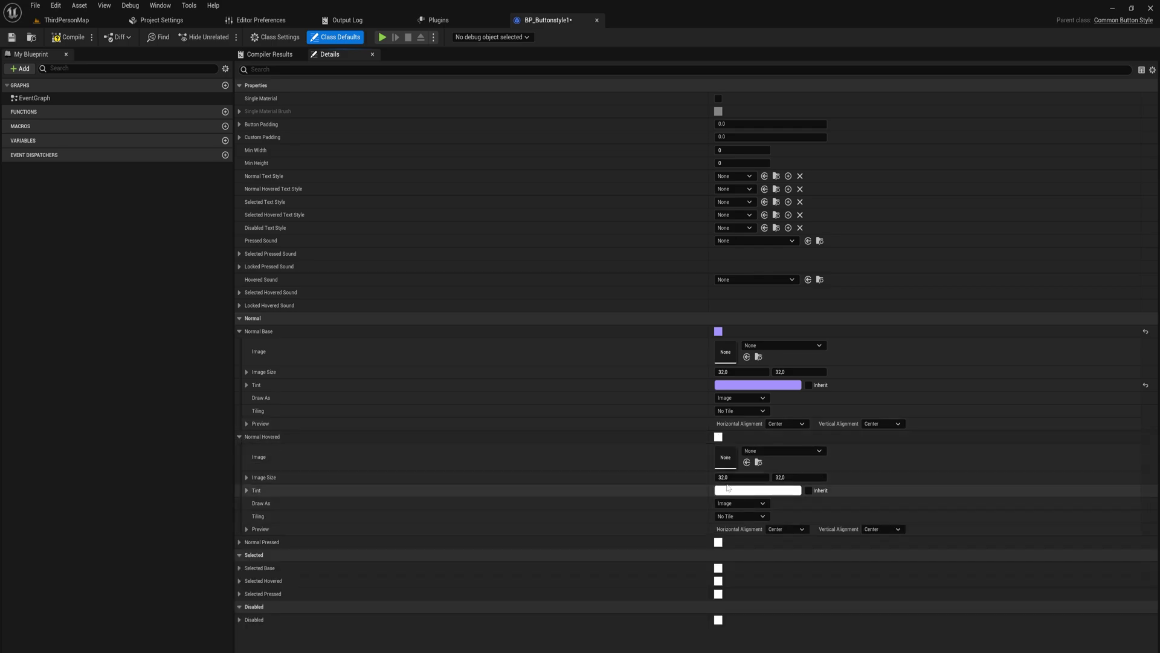
left_click(755, 490)
left_click(802, 459)
left_click_drag(866, 459, 866, 515)
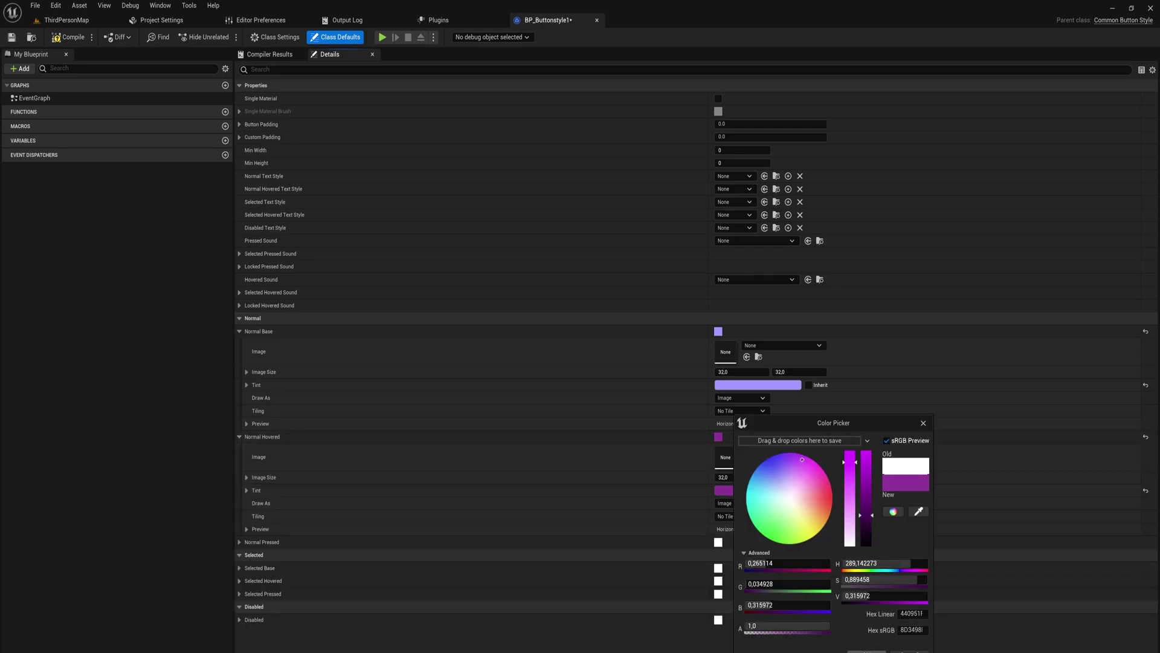
left_click(871, 650)
- Tint the Normal Pressed state green
left_click(239, 542)
left_click(725, 596)
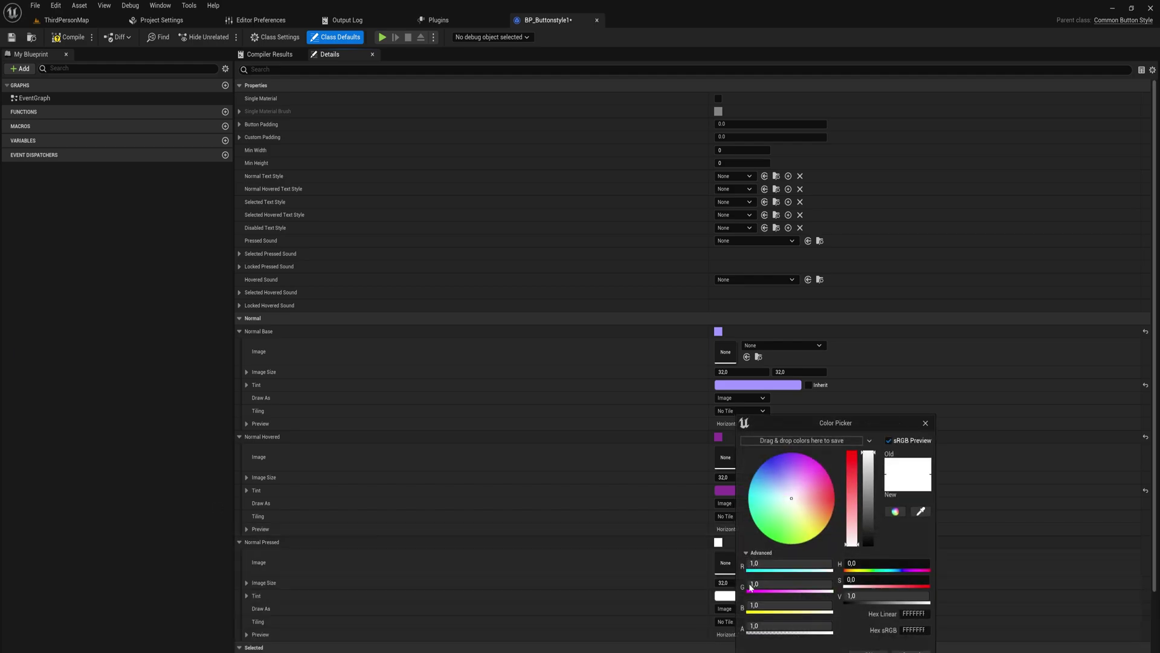
left_click(778, 531)
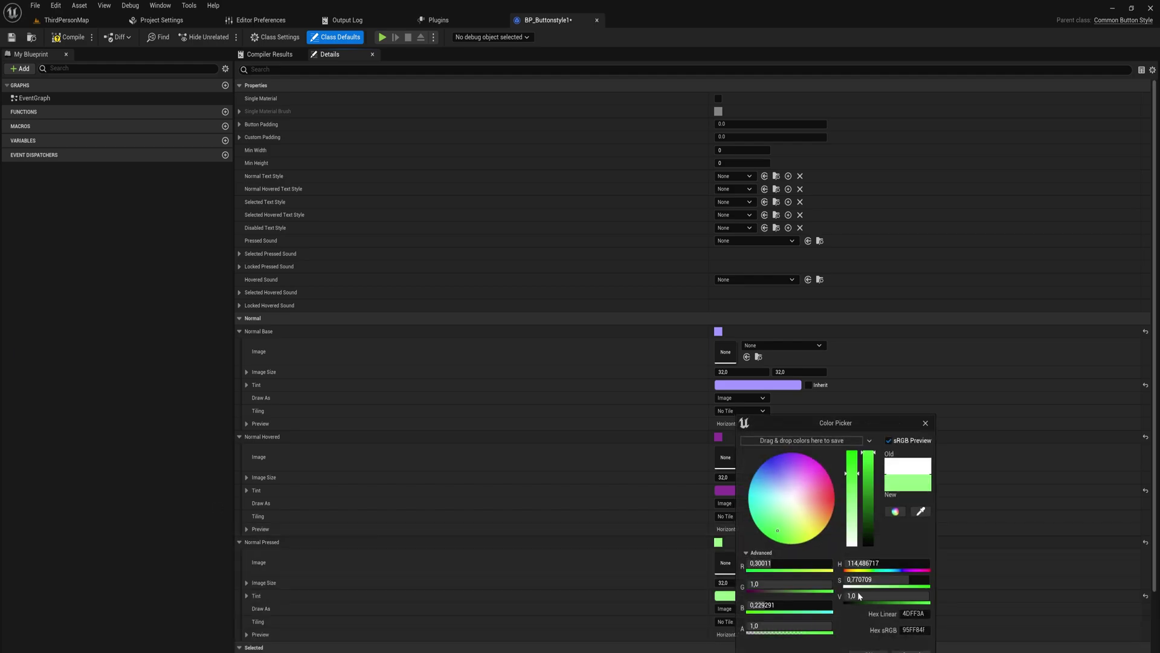
left_click(870, 650)
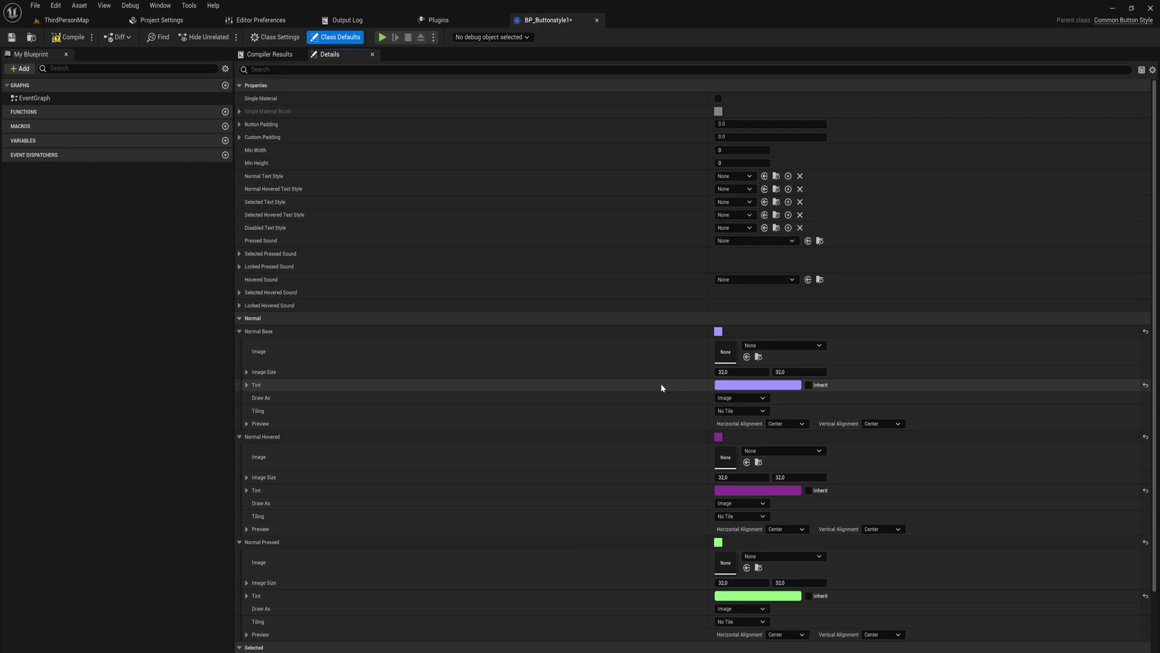
- Open the Content Drawer and show the User Interface asset creation options
key("ctrl+space")
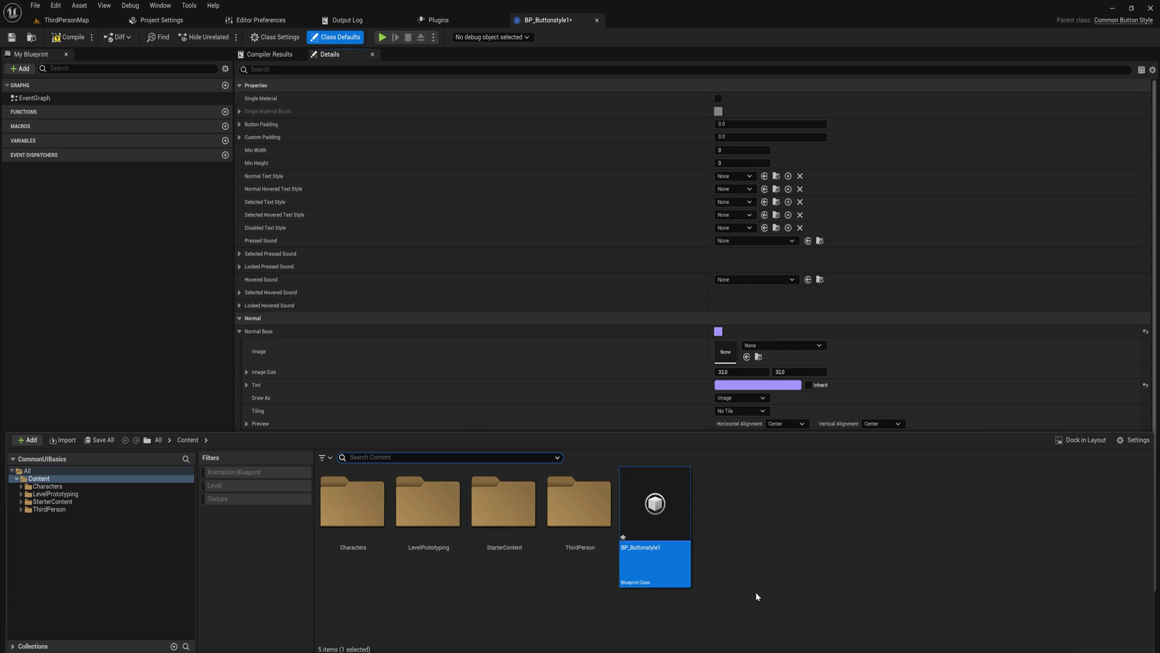
right_click(727, 534)
mouse_move(761, 530)
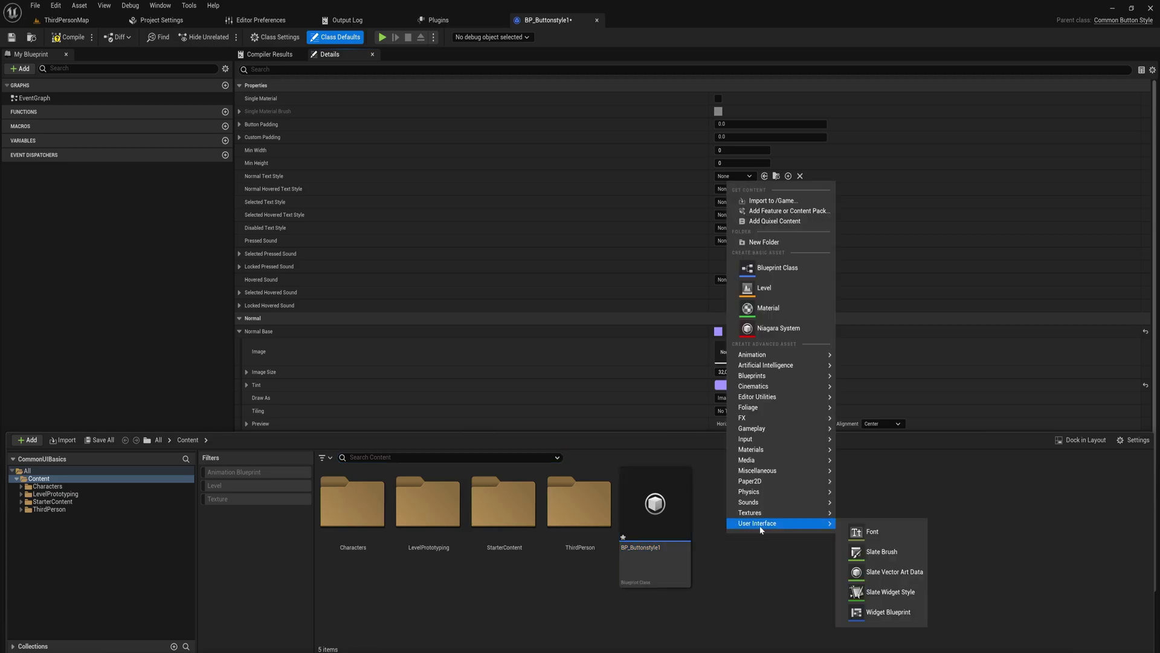
- Create a User Widget blueprint named WBP_UserbaseCanvas and open it in the designer
left_click(873, 612)
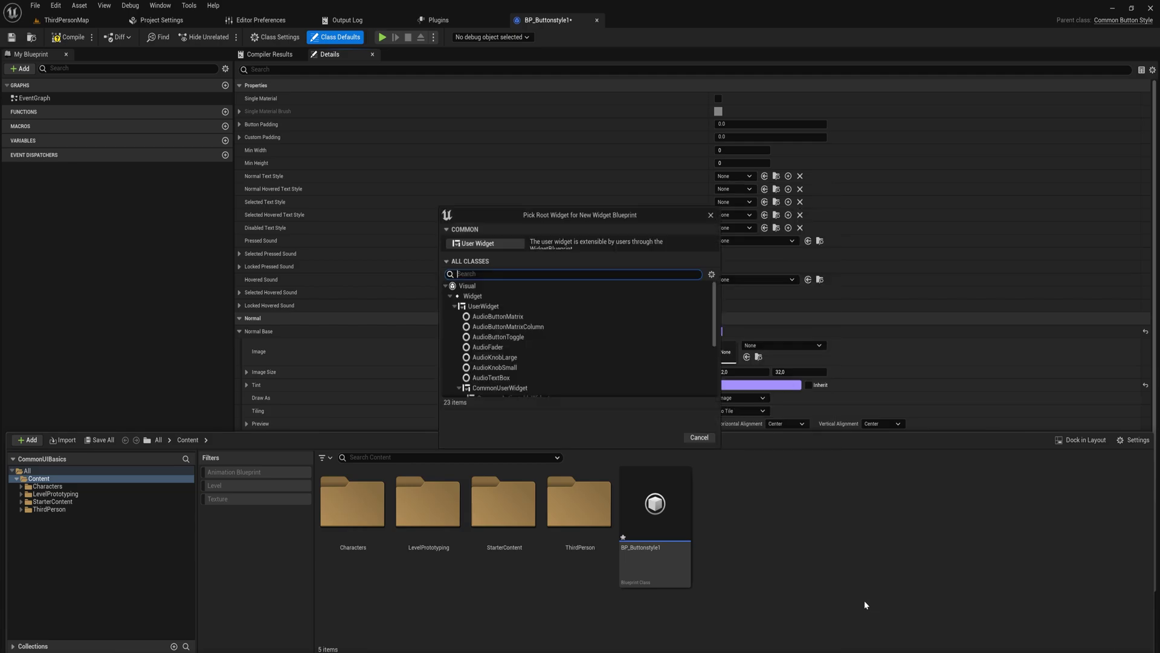
left_click(493, 246)
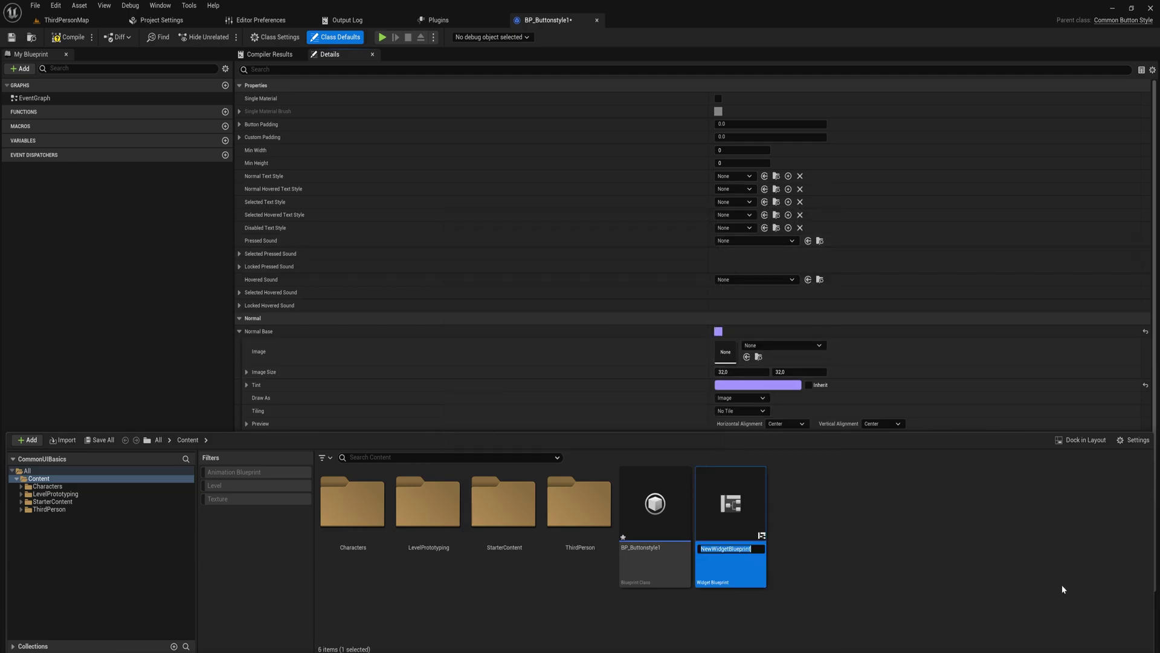
type("WBP_UserbaseCanvas")
key("Return")
double_click(731, 569)
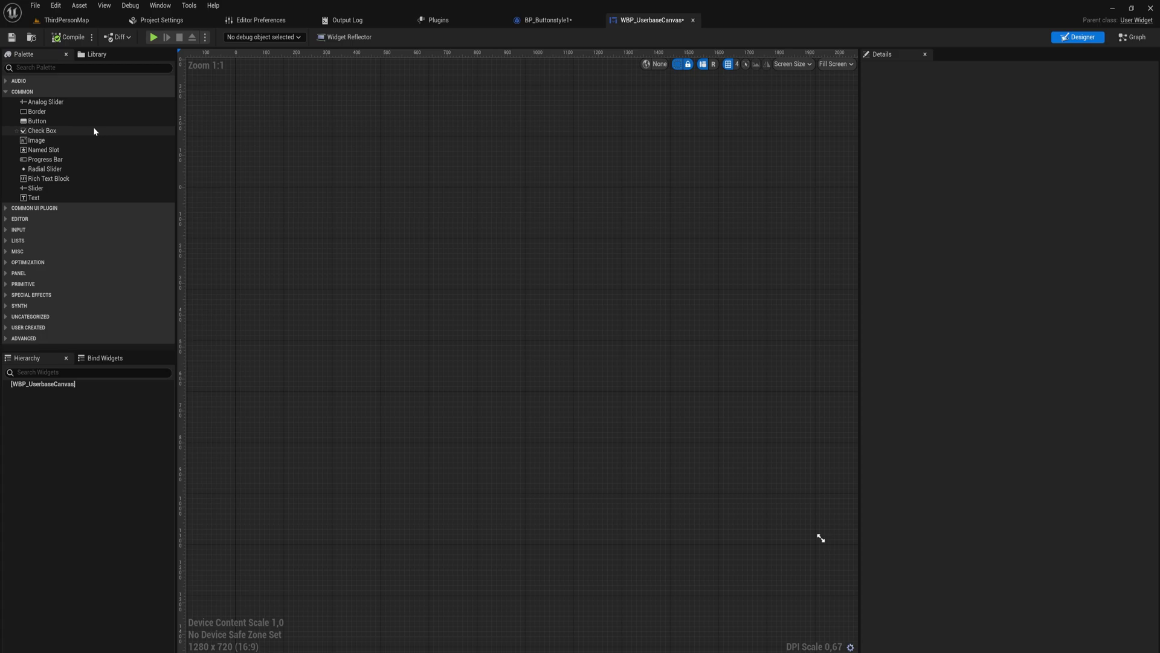
- Place a Canvas Panel as the root of WBP_UserbaseCanvas
key("ctrl+f")
type("canvas")
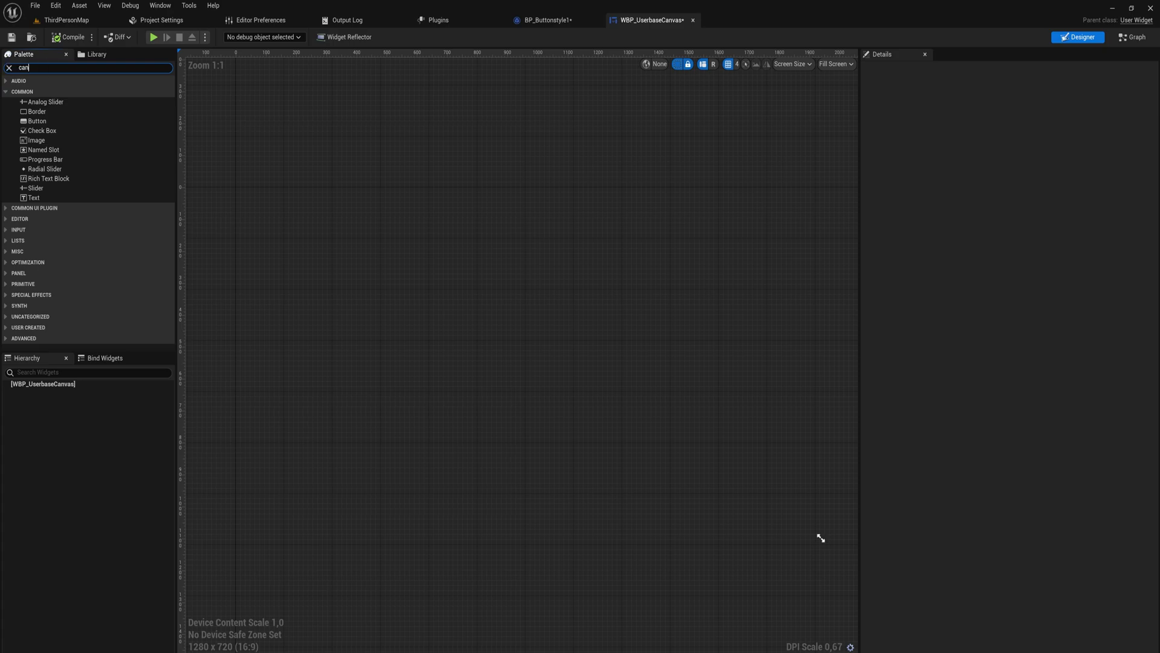
left_click(72, 92)
left_click_drag(169, 154, 432, 281)
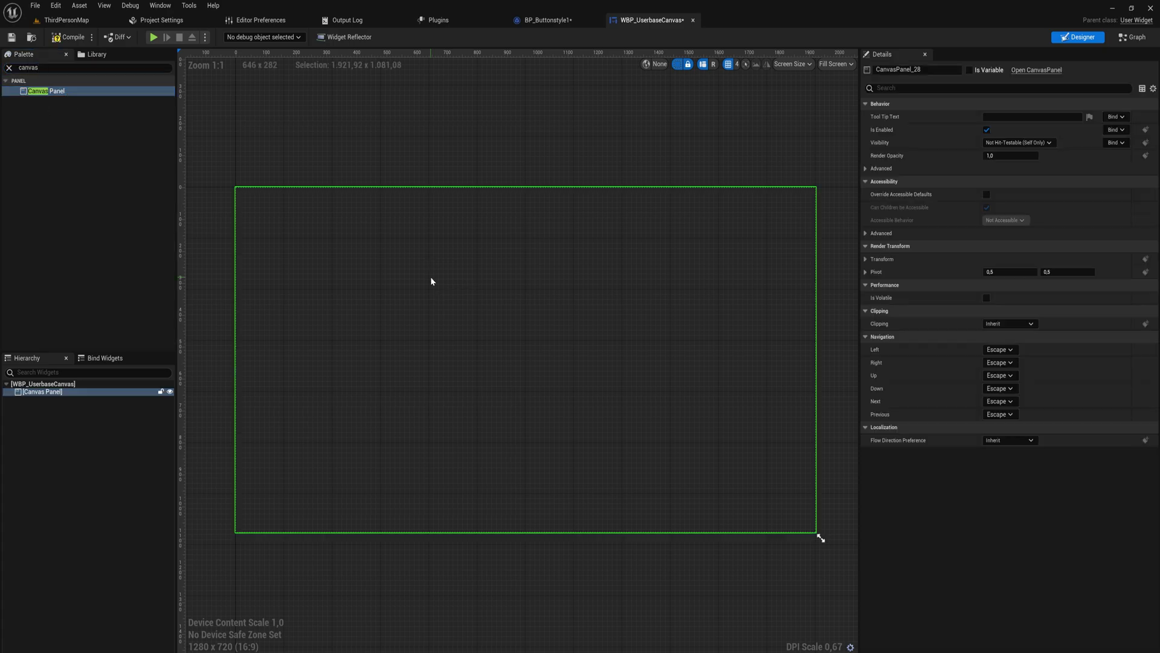
- Add a Common Activatable Widget Stack inside the Canvas Panel and select it
key("ctrl+f")
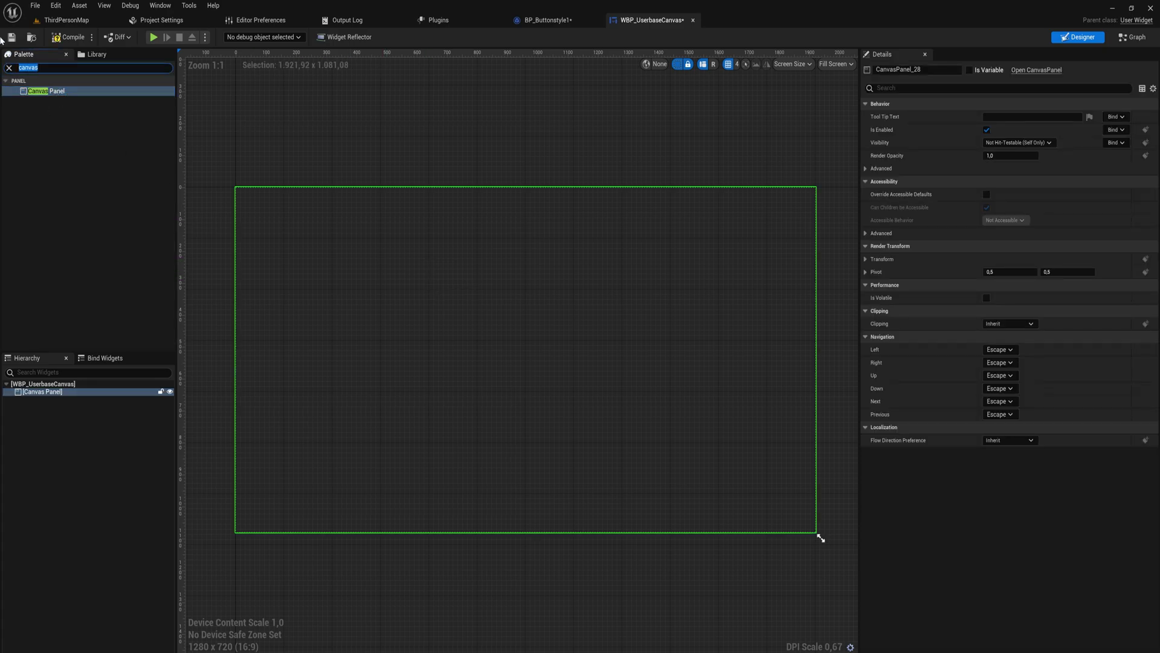
type("common")
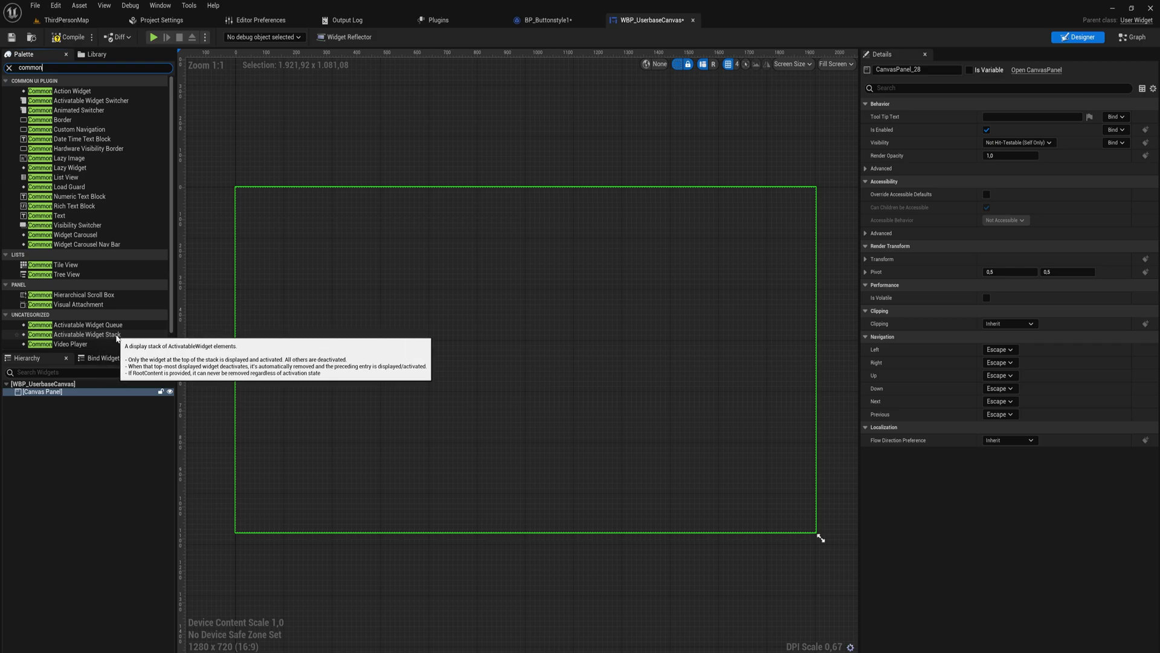
left_click_drag(118, 338, 76, 396)
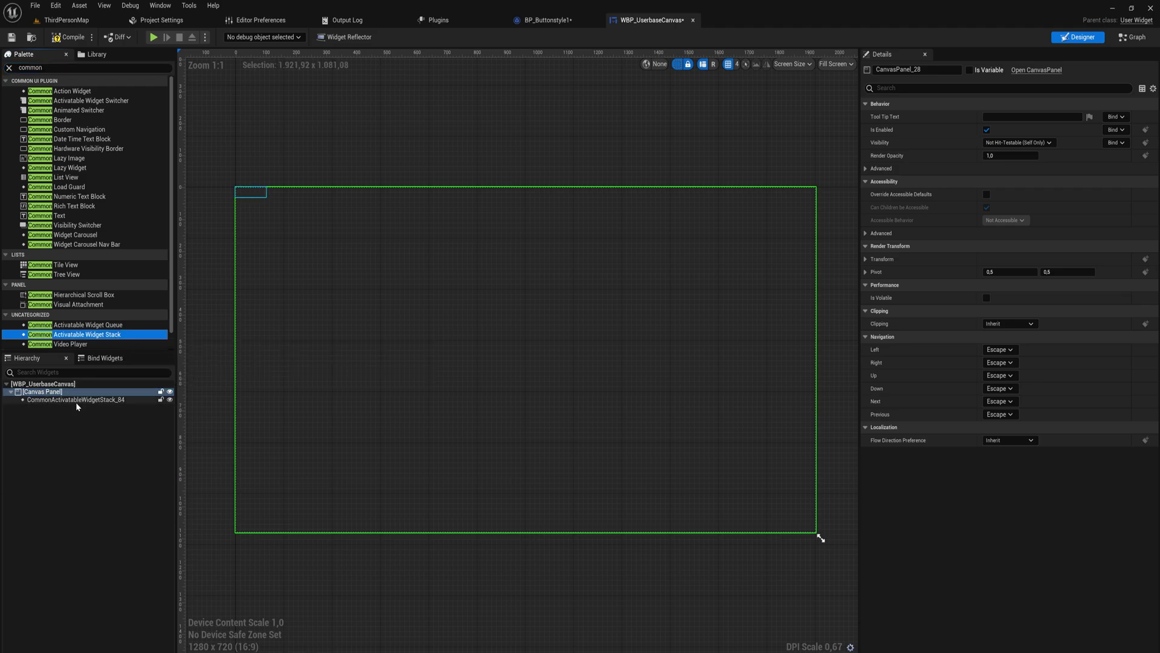
left_click(76, 402)
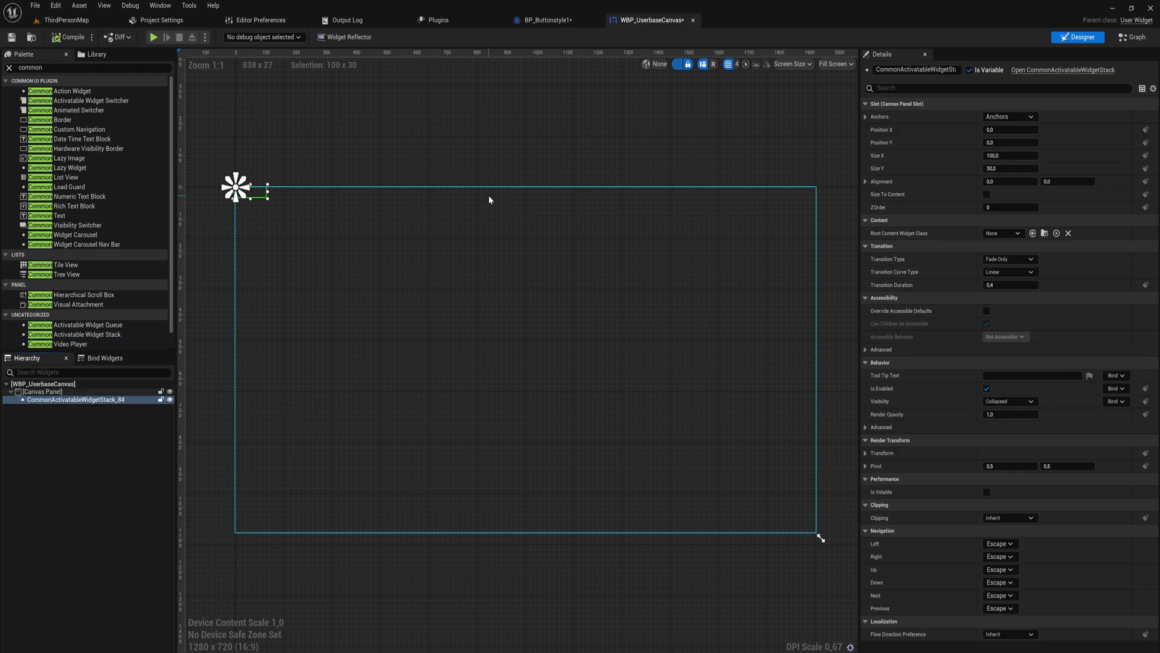
- Switch to WBP_UserbaseCanvas's Event Graph
left_click(1136, 37)
- Add a custom event named PushWidget to the graph
right_click_drag(657, 556, 636, 390)
right_click(618, 455)
type("custom event")
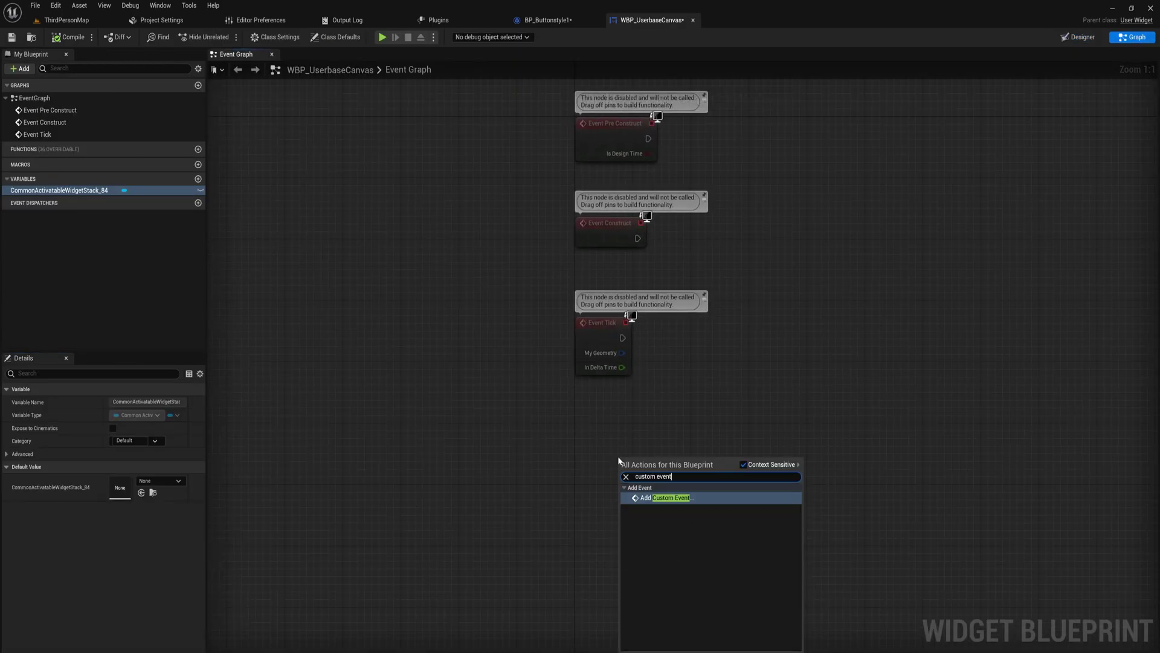
key("Return")
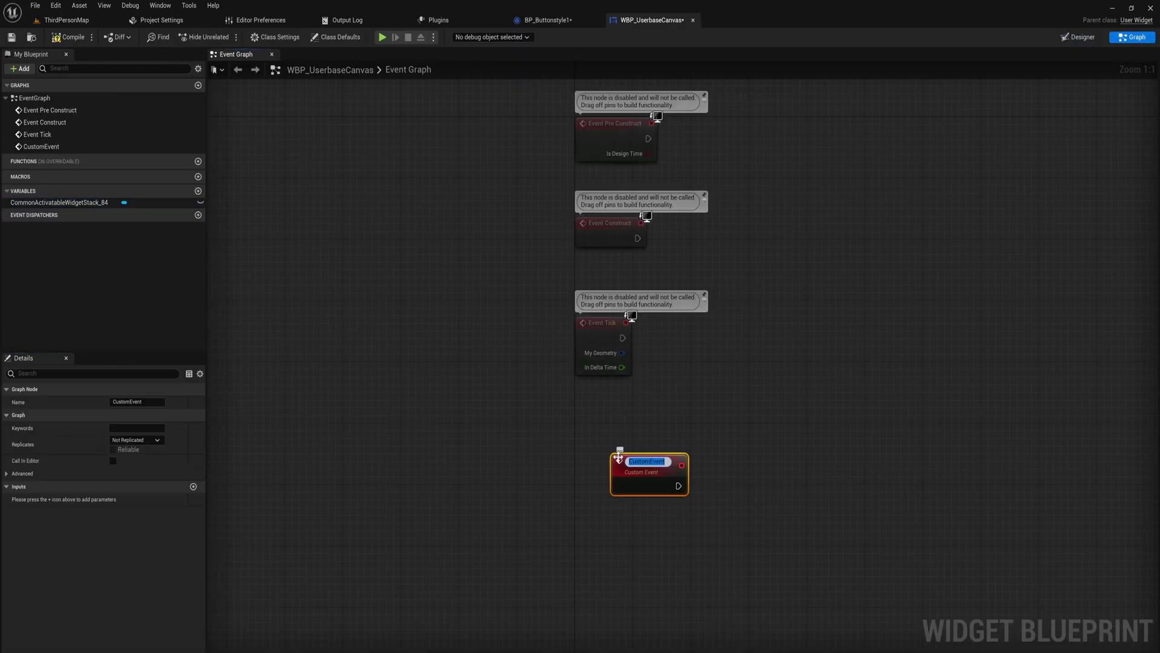
type("PushWidget")
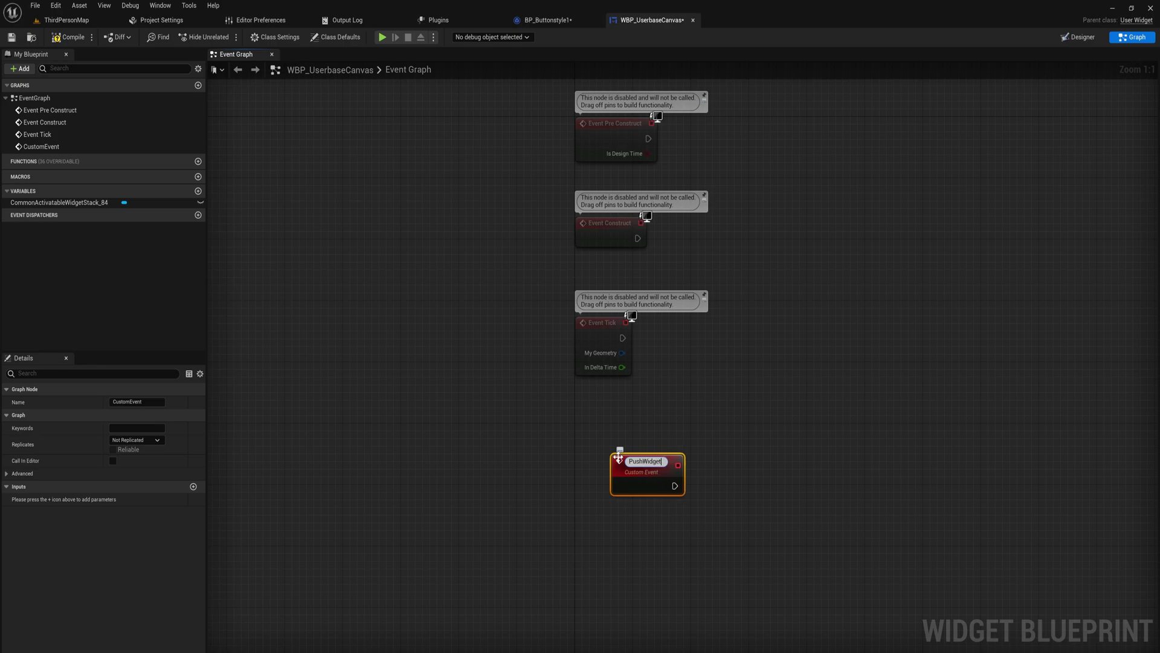
key("Return")
left_click_drag(619, 458, 575, 434)
- Call Push Widget on the widget stack from PushWidget, exposing the widget class as input
left_click_drag(59, 204, 565, 542, "ctrl")
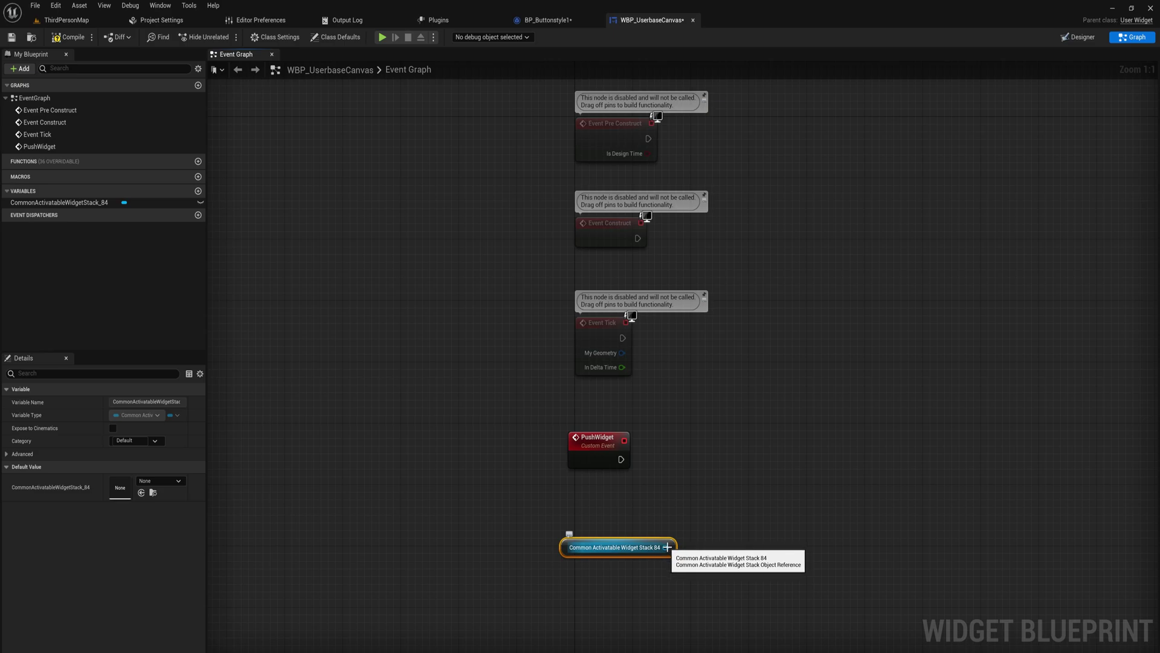
left_click_drag(667, 549, 704, 496)
type("push")
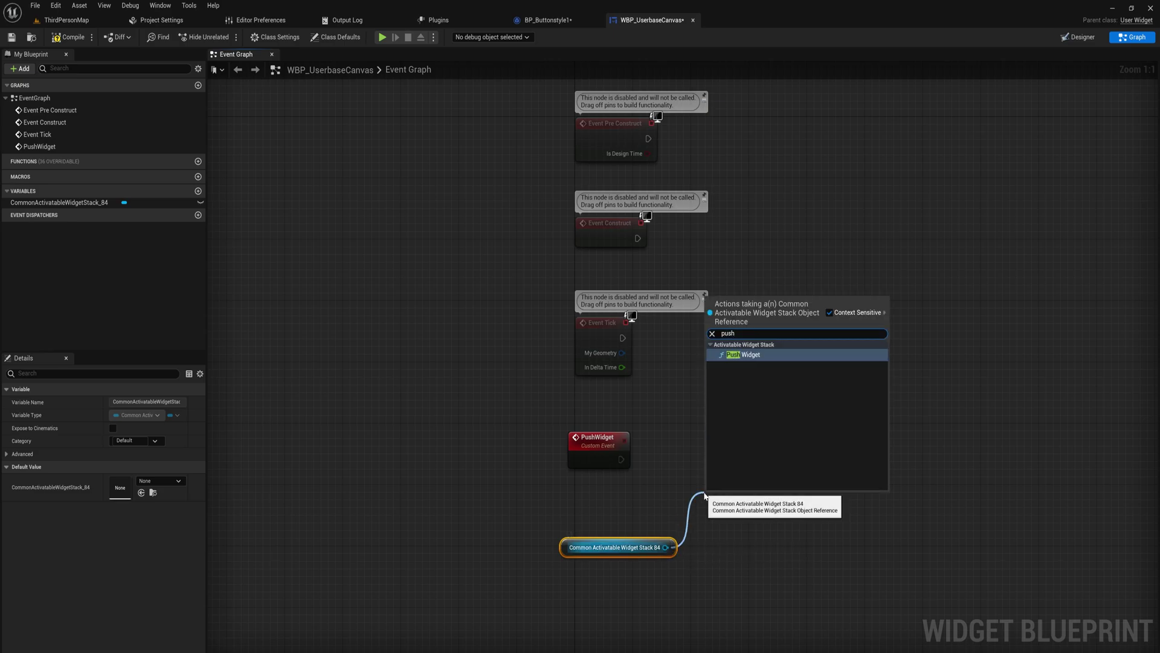
key("Return")
left_click_drag(737, 511, 737, 472)
left_click_drag(714, 466, 621, 459)
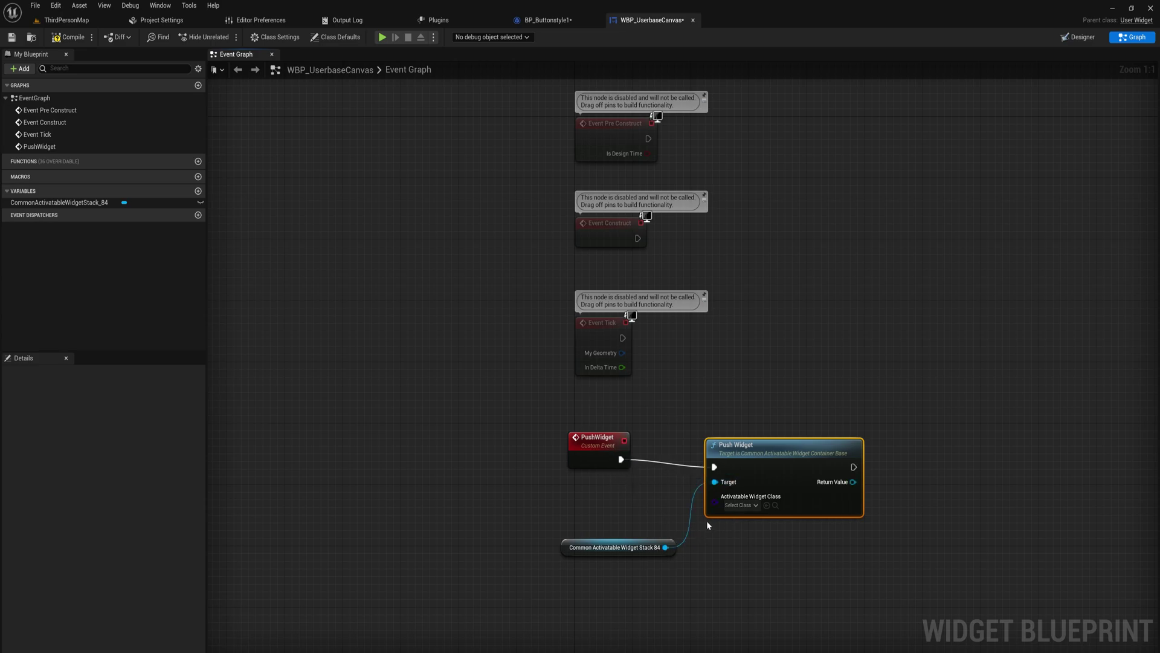
left_click_drag(715, 511, 600, 462)
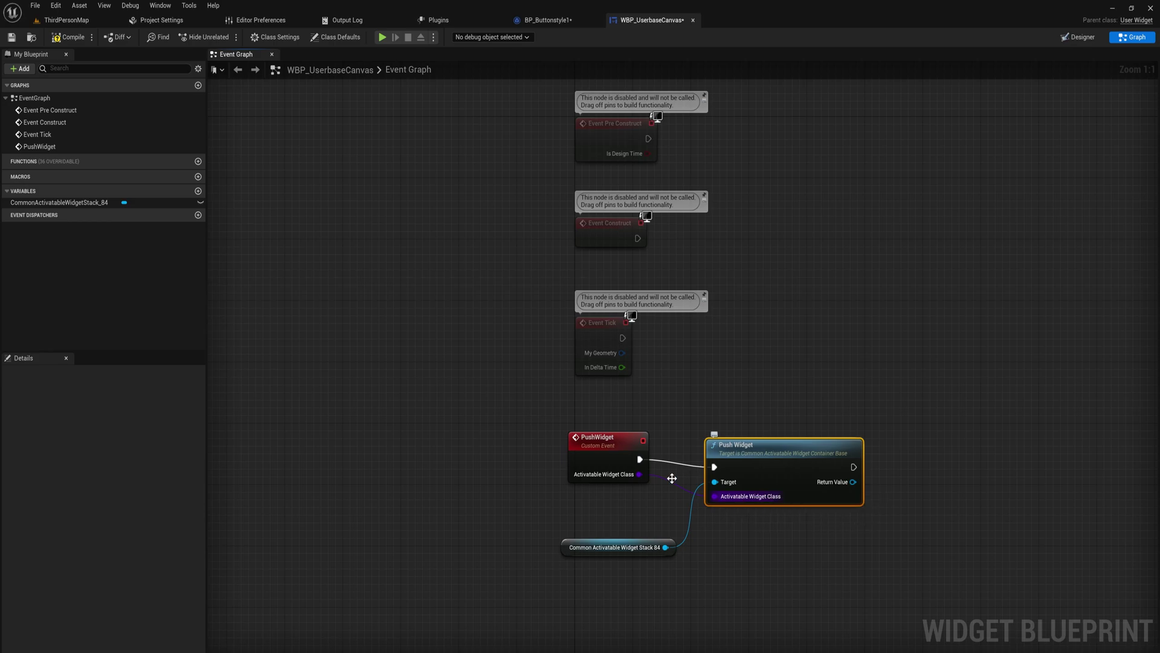
left_click_drag(568, 420, 624, 485)
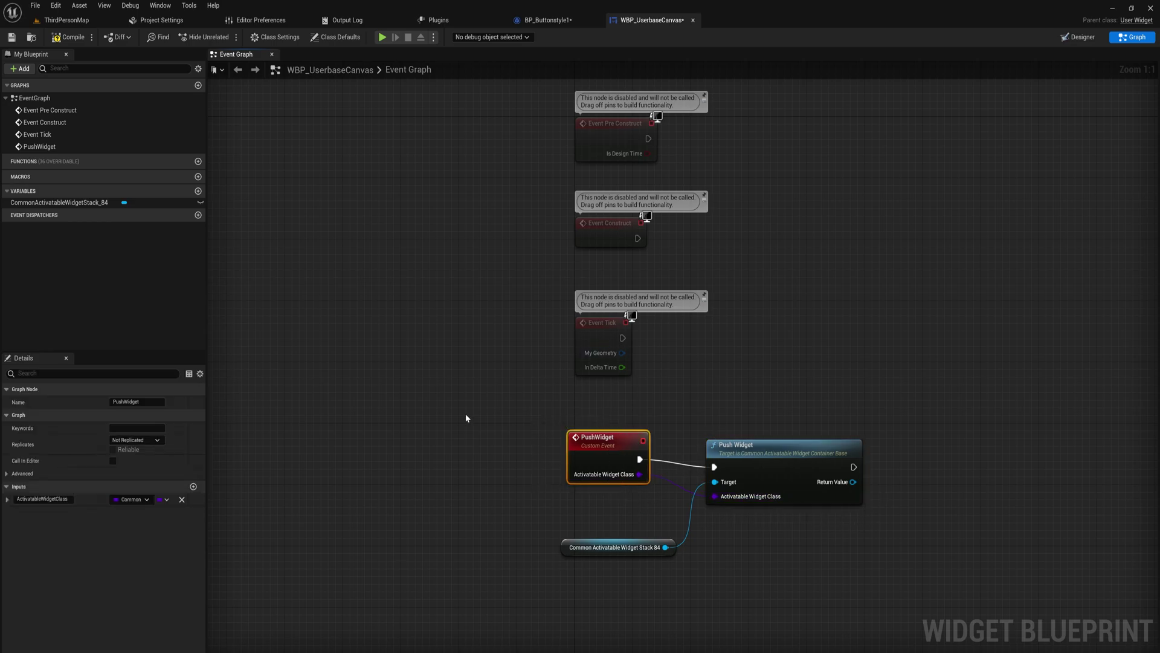
left_click_drag(753, 452, 753, 437)
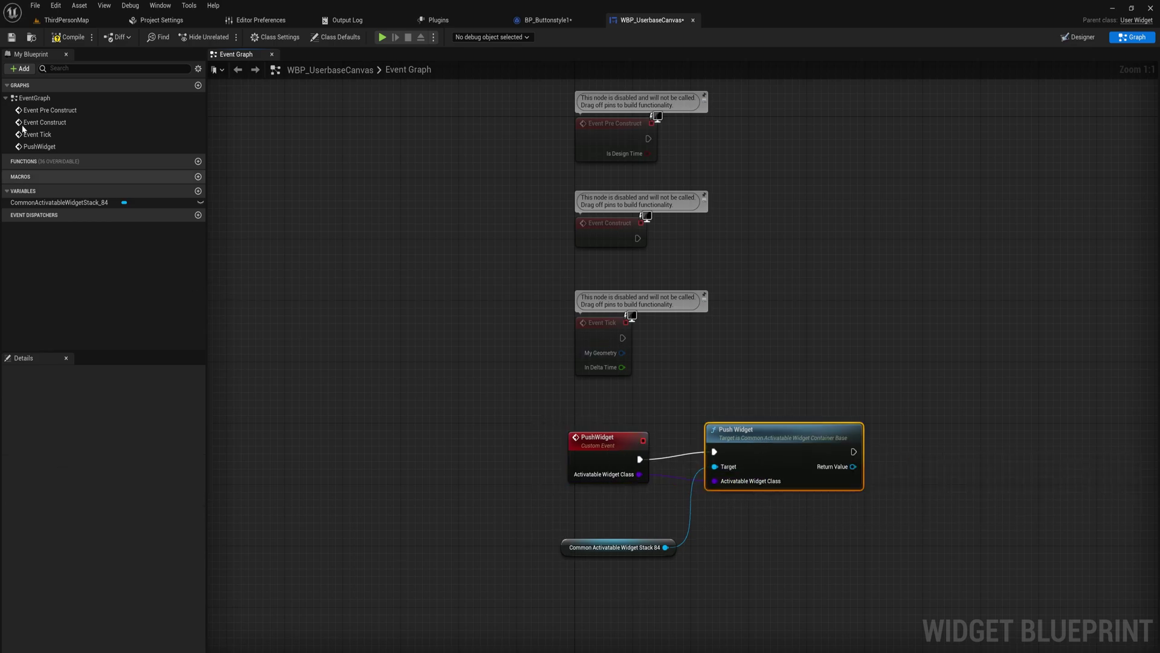
- Add a second custom event named RemoveWidget
right_click_drag(475, 381, 513, 381)
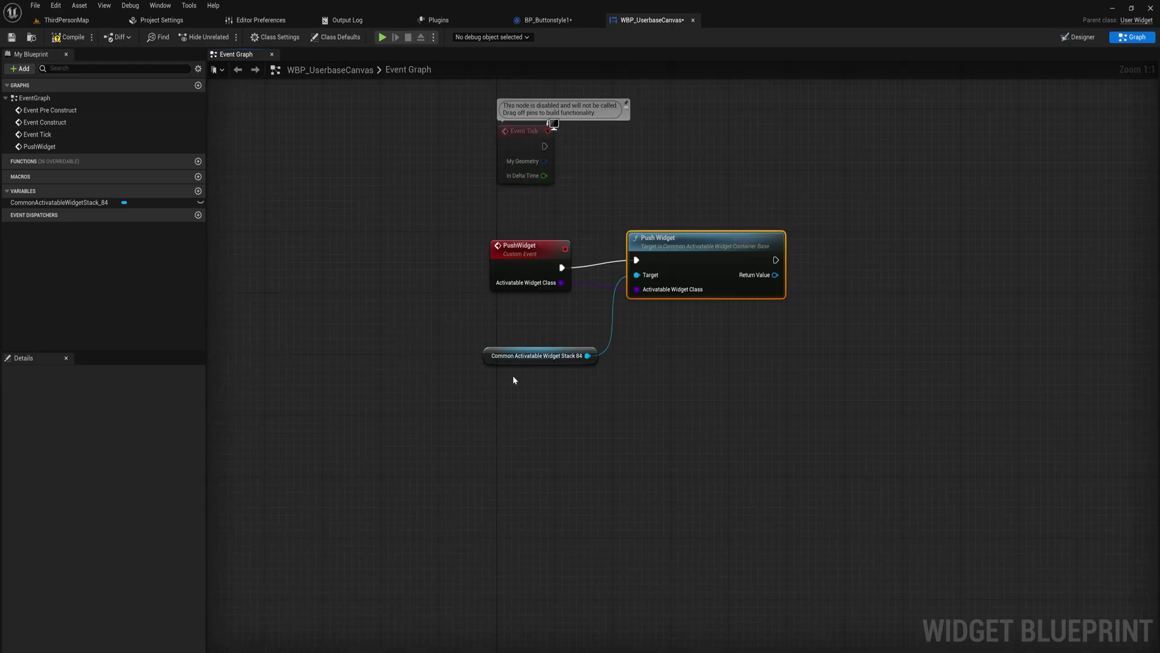
right_click(513, 380)
type("custom")
key("Return")
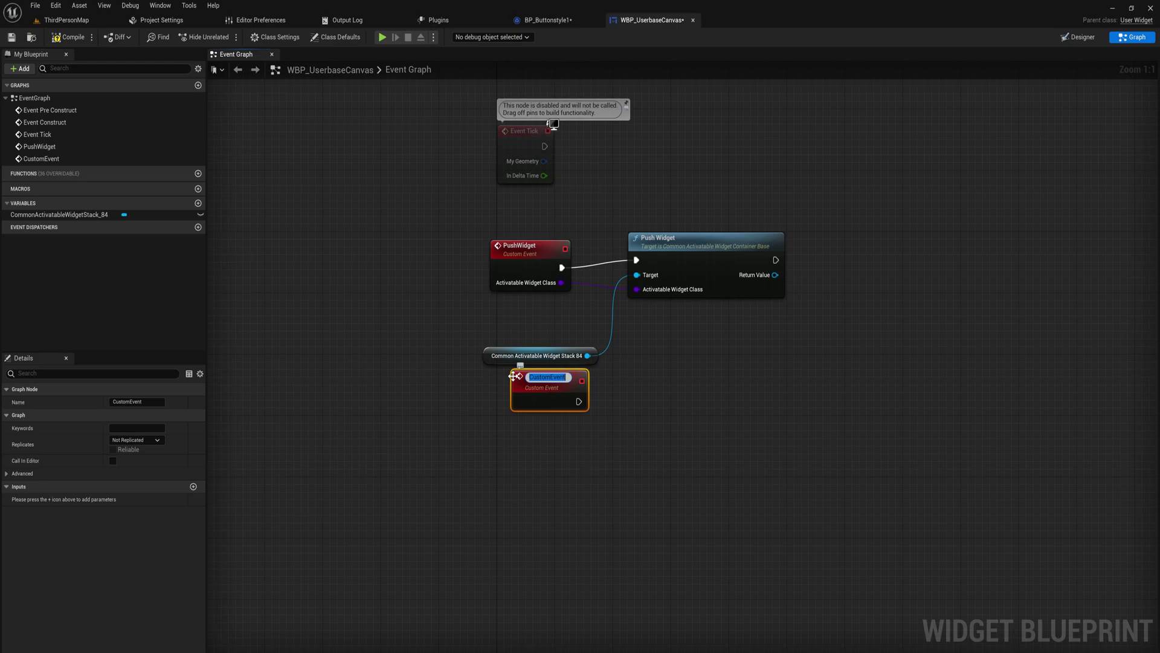
type("RemoveWi")
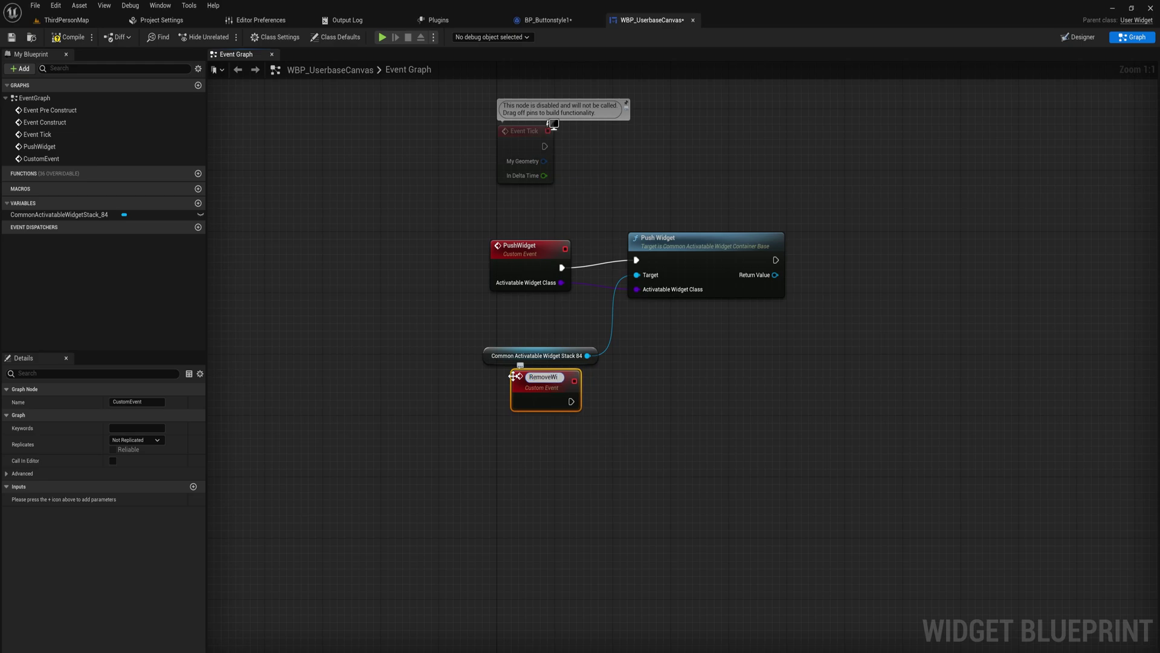
type("dget")
key("Return")
- Add Remove Widget on the stack and expose Widget to Remove as a RemoveWidget input
left_click_drag(587, 355, 628, 381)
type("remove widget")
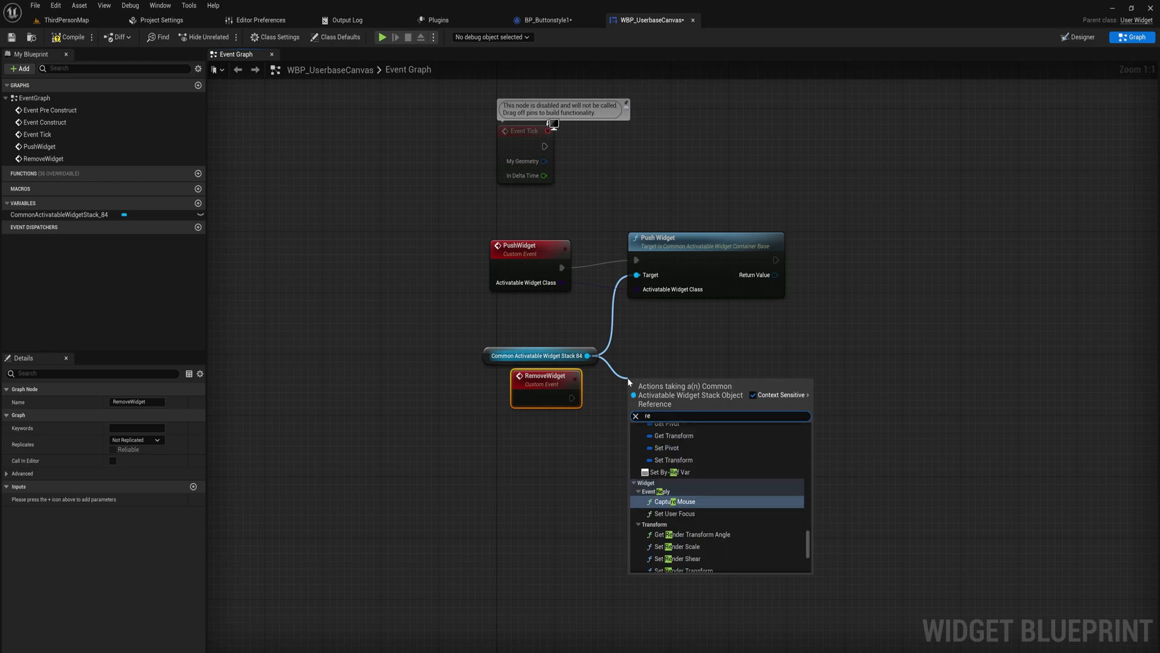
key("Return")
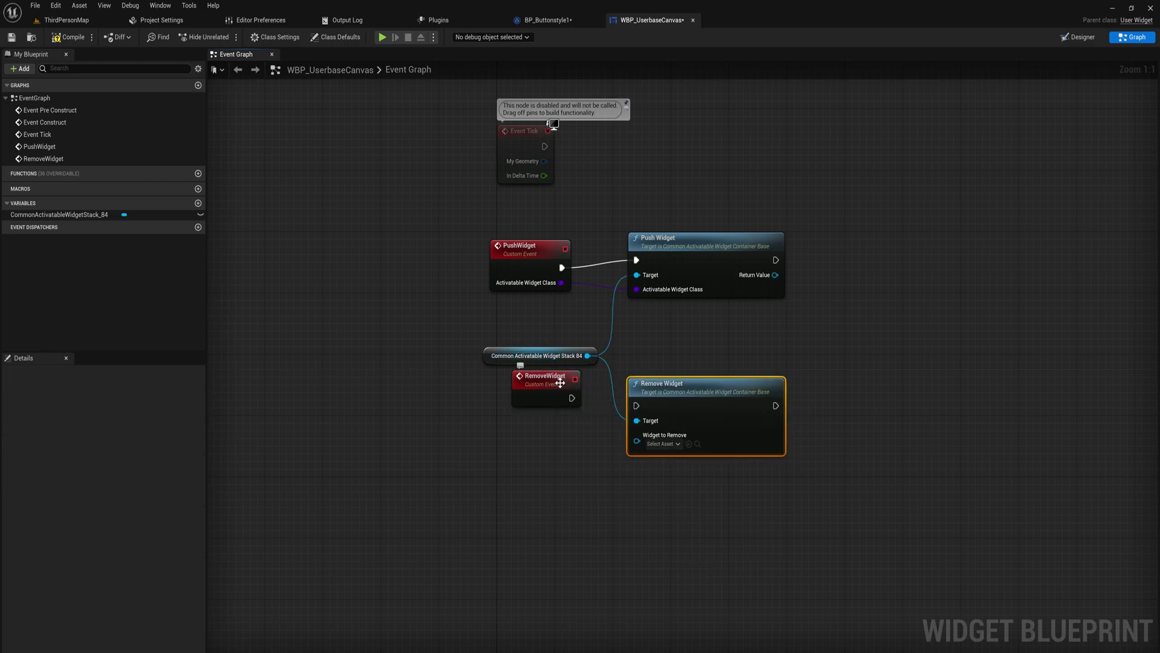
left_click_drag(547, 379, 524, 379)
left_click_drag(637, 441, 527, 399)
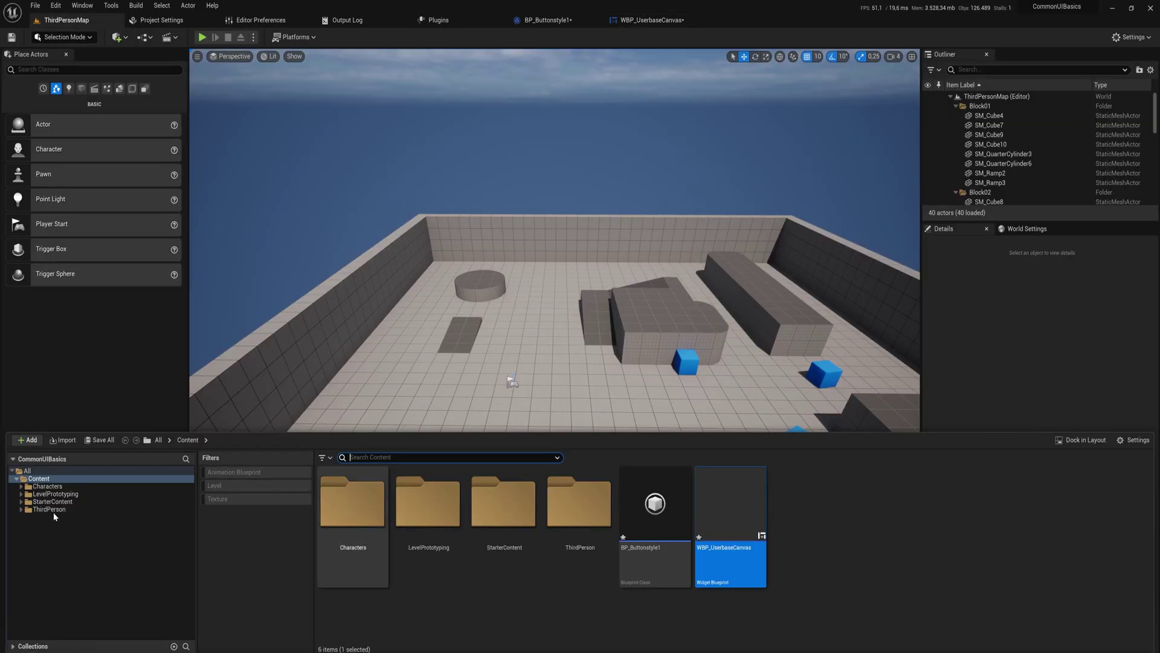
- Open BP_ThirdPersonCharacter from the ThirdPerson/Blueprints folder
left_click(52, 509)
double_click(342, 529)
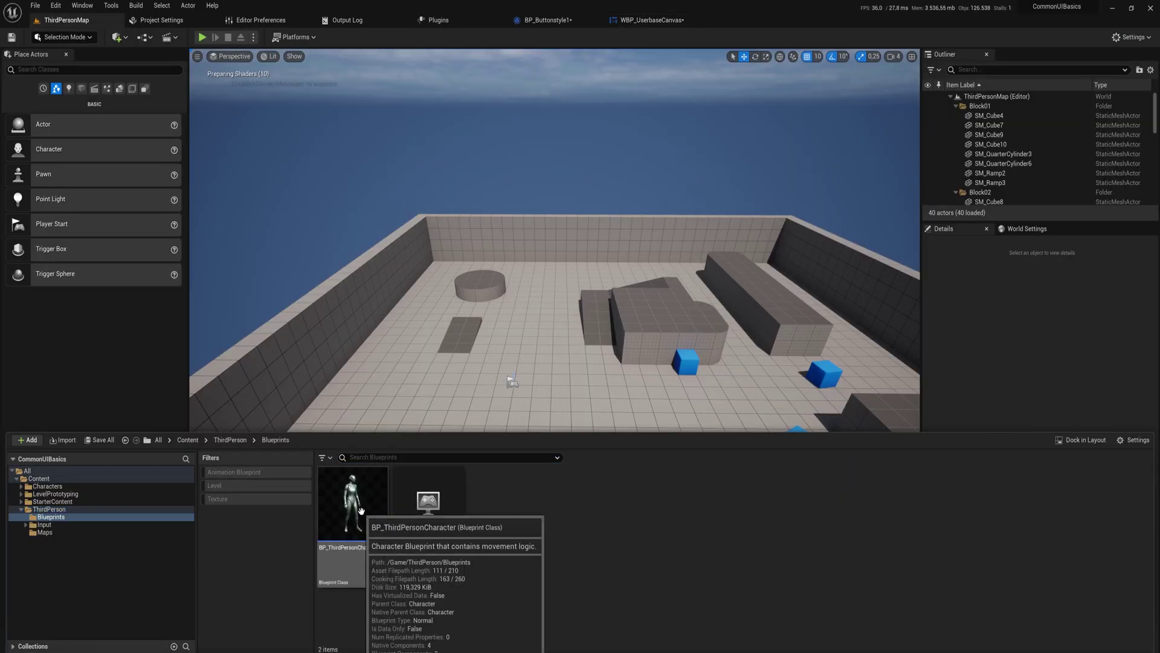
left_click(343, 536)
double_click(362, 495)
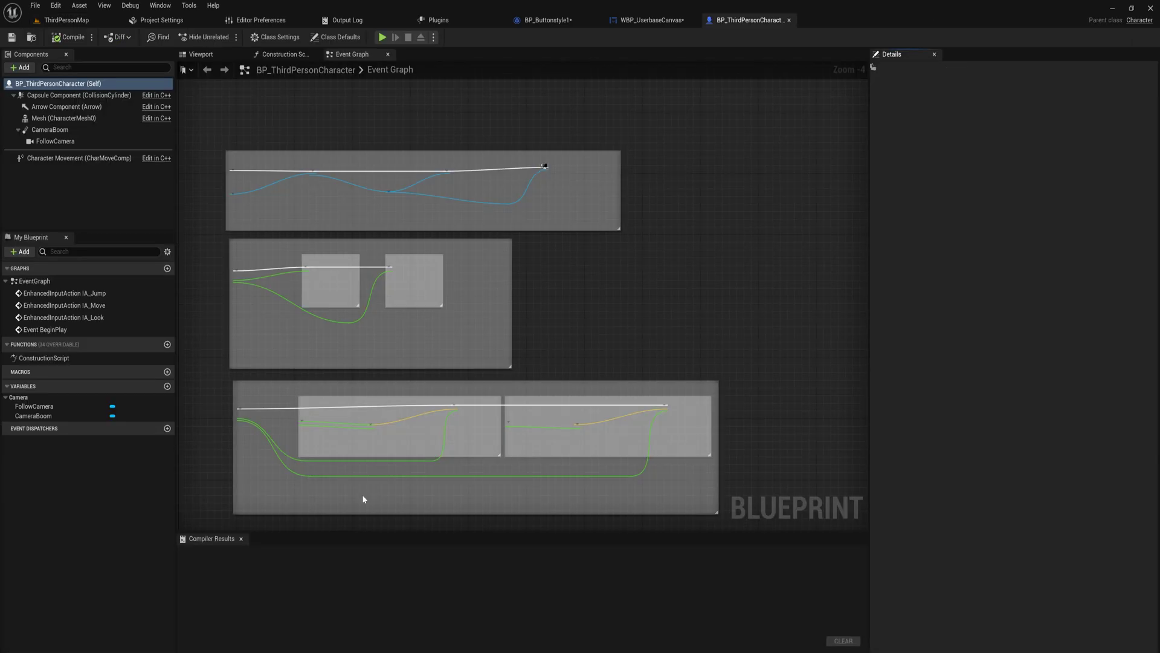
right_click_drag(523, 338, 567, 371)
right_click_drag(619, 287, 625, 403)
- Add a custom event named AddWidgetCavas to the character's Event Graph
right_click(325, 230)
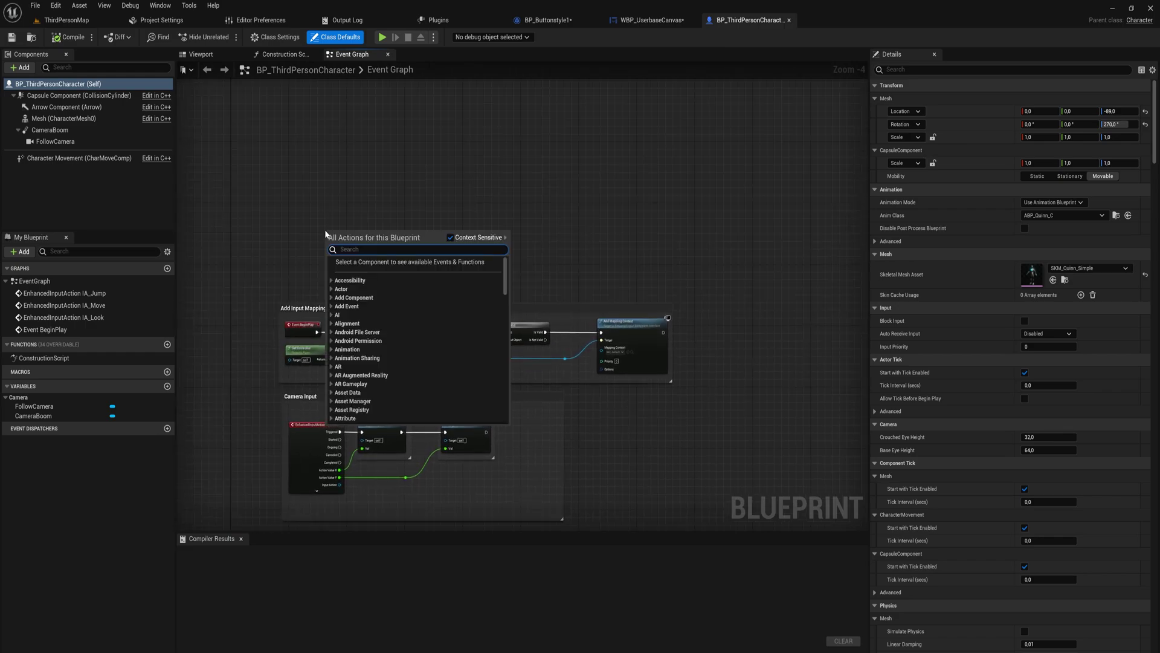
type("custom event")
key("Return")
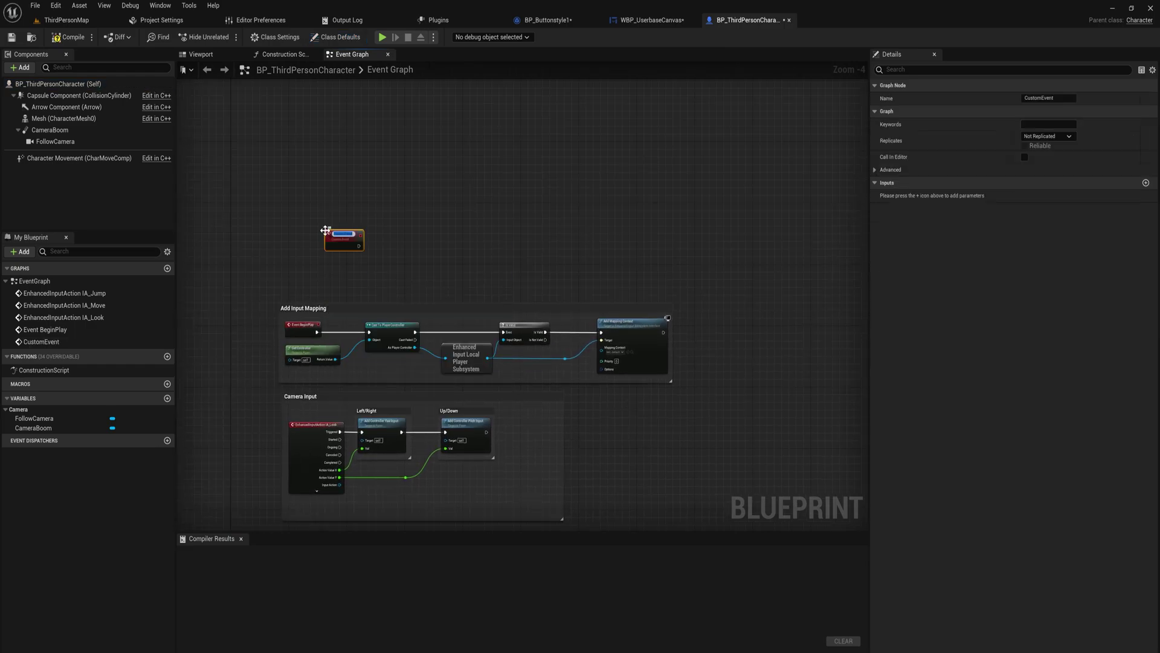
type("AddWidgetCavas")
key("Return")
- Call AddWidgetCavas right after Add Mapping Context in the BeginPlay chain
left_click_drag(663, 332, 693, 335)
type("addwidget")
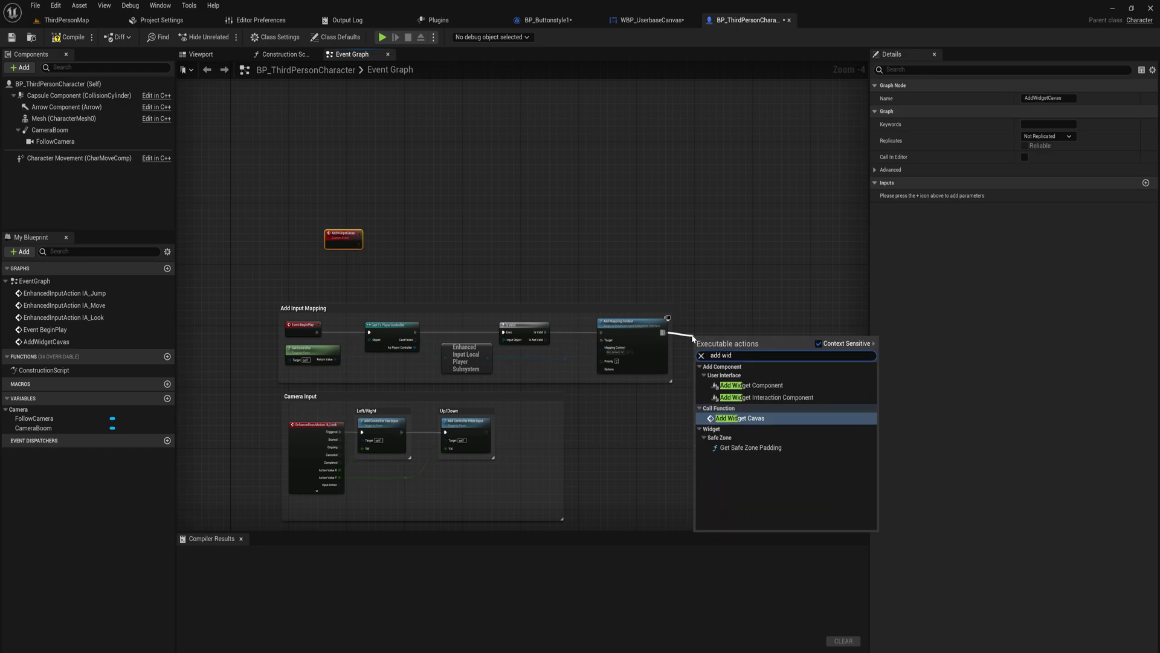
key("Return")
left_click_drag(692, 334, 681, 320)
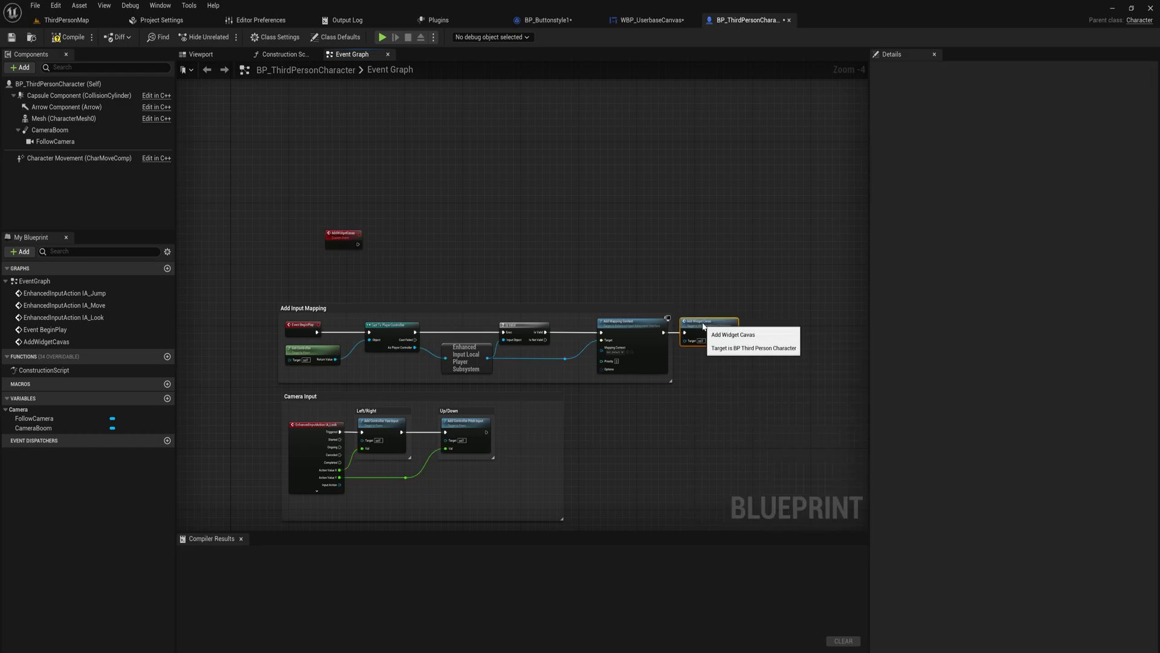
scroll(467, 277, "down", 1)
- Follow AddWidgetCavas with a Create Widget node set to class WBP_UserbaseCanvas
scroll(459, 273, "up", 6)
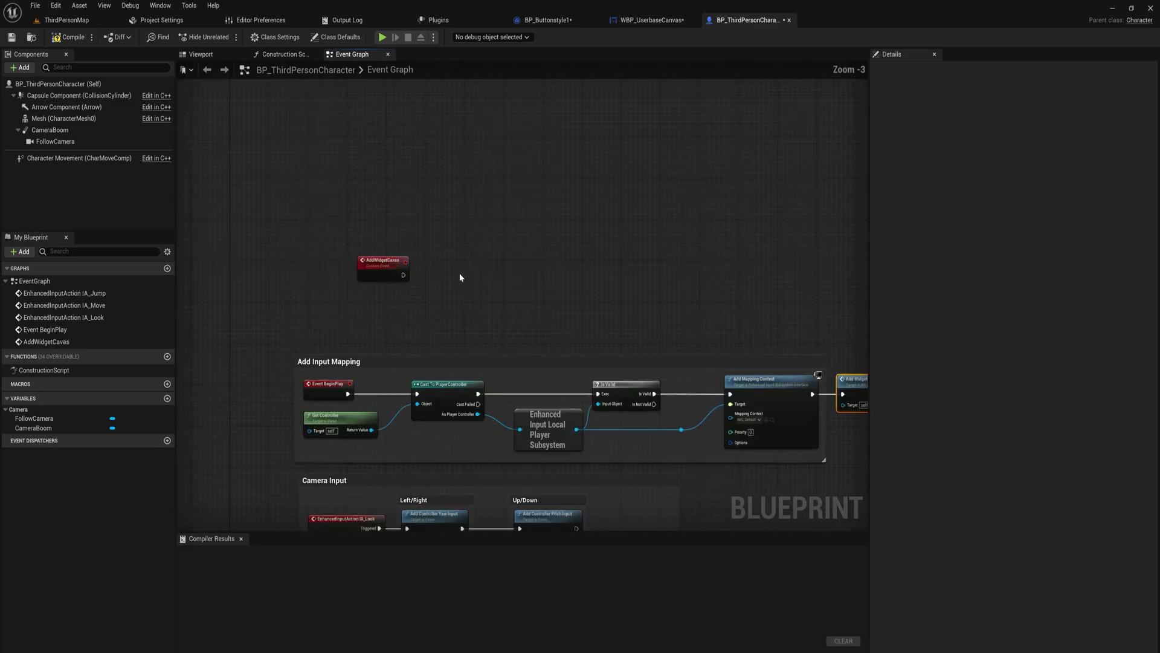
left_click_drag(374, 276, 404, 268)
type("create wi")
key("Return")
left_click(438, 307)
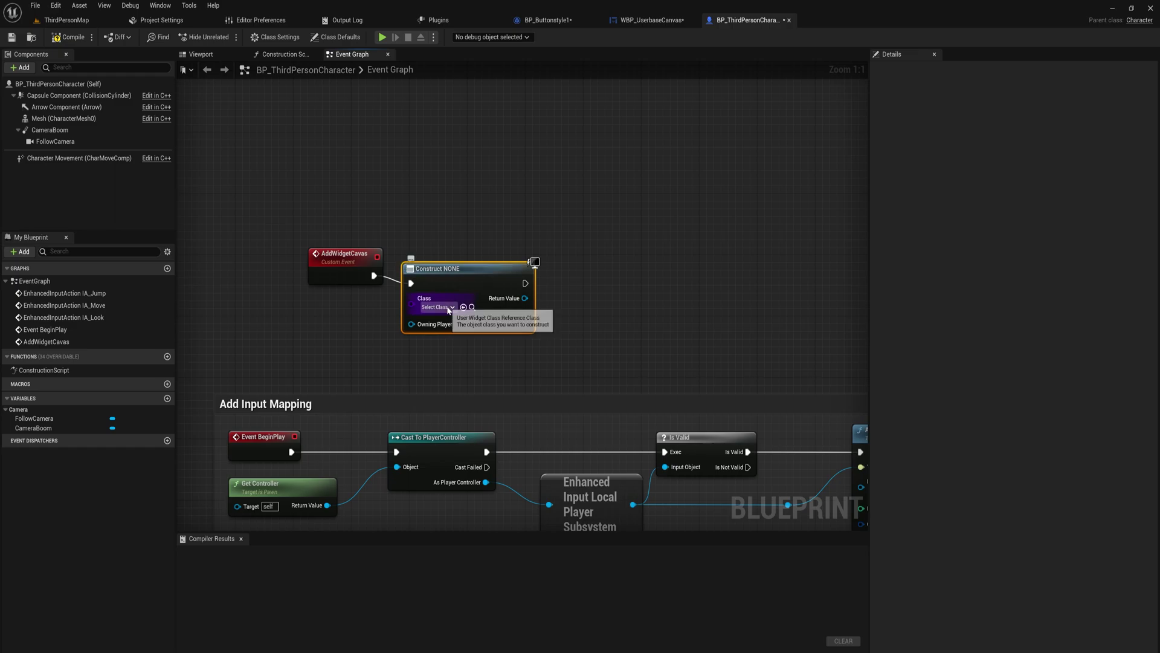
type("wbp_")
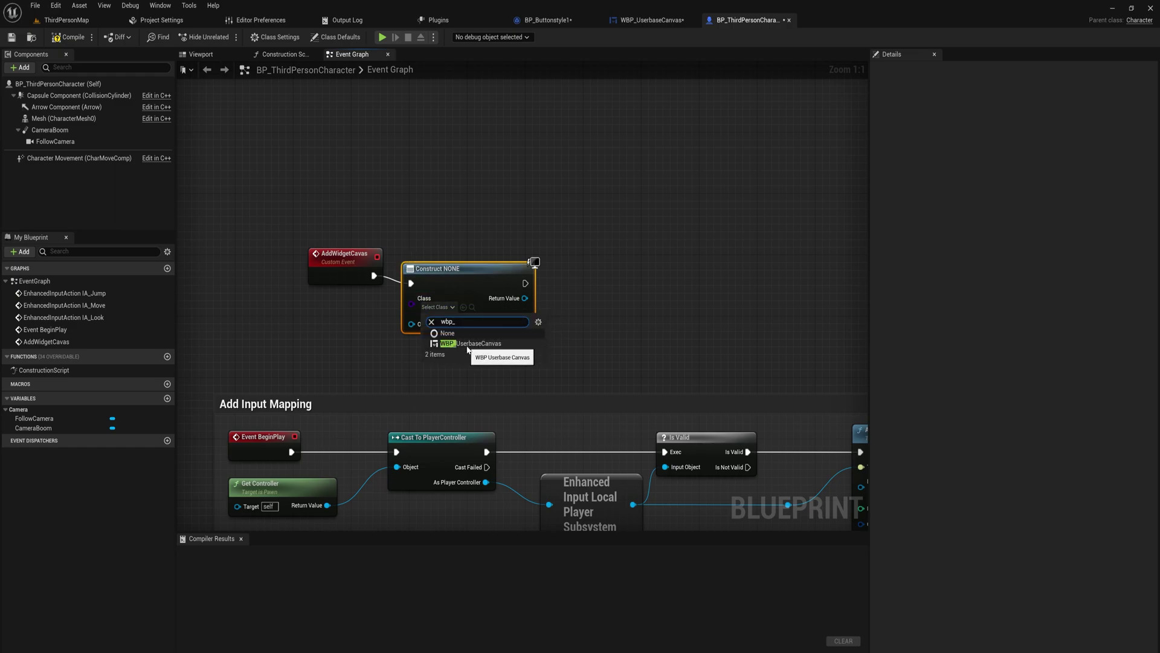
left_click(475, 343)
left_click_drag(478, 281, 478, 266)
- Add Get Player Controller and pass the created widget to Add to Viewport, then compile
right_click(296, 349)
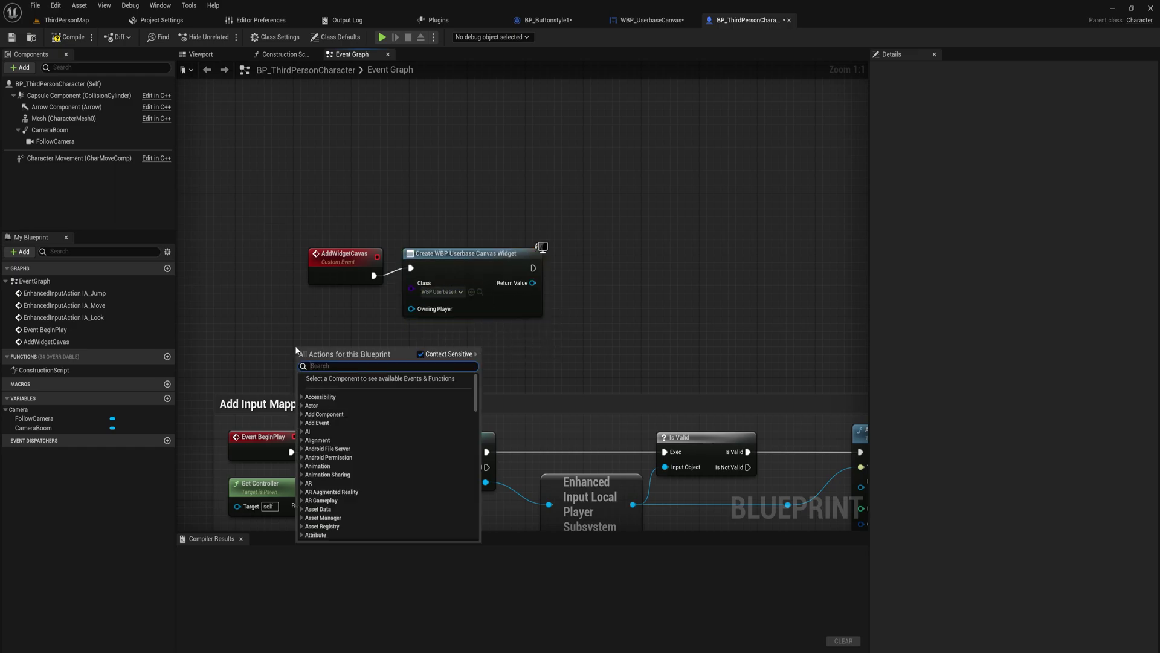
type("get player controller")
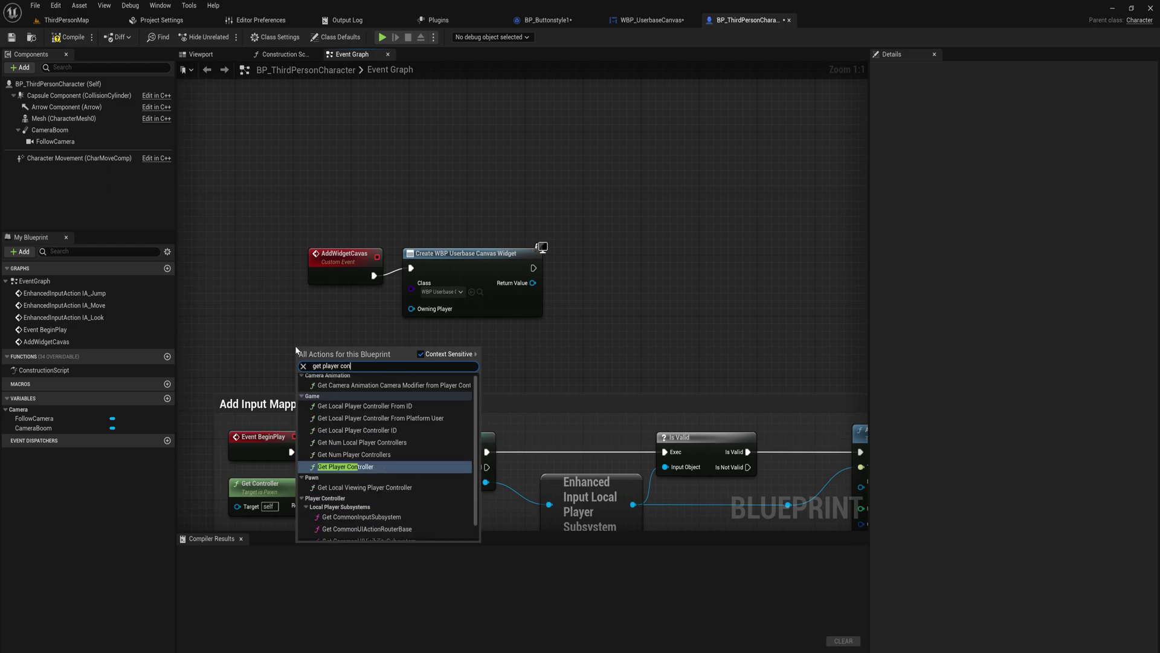
key("Return")
right_click_drag(533, 283, 431, 287)
left_click_drag(431, 287, 483, 295)
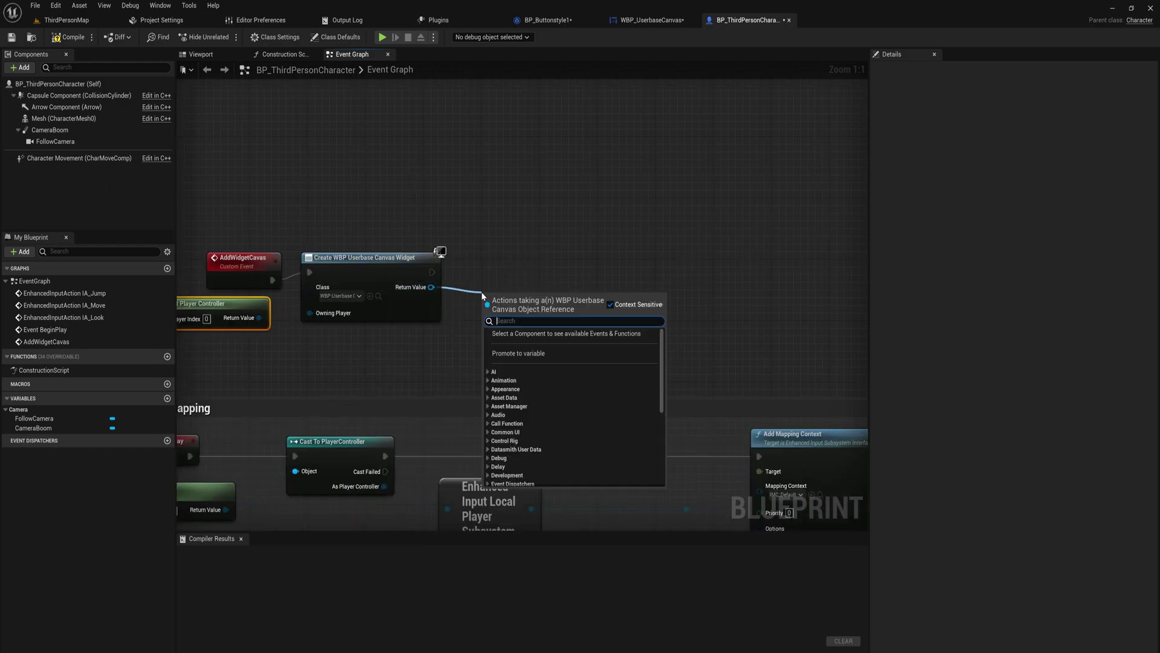
type("add to")
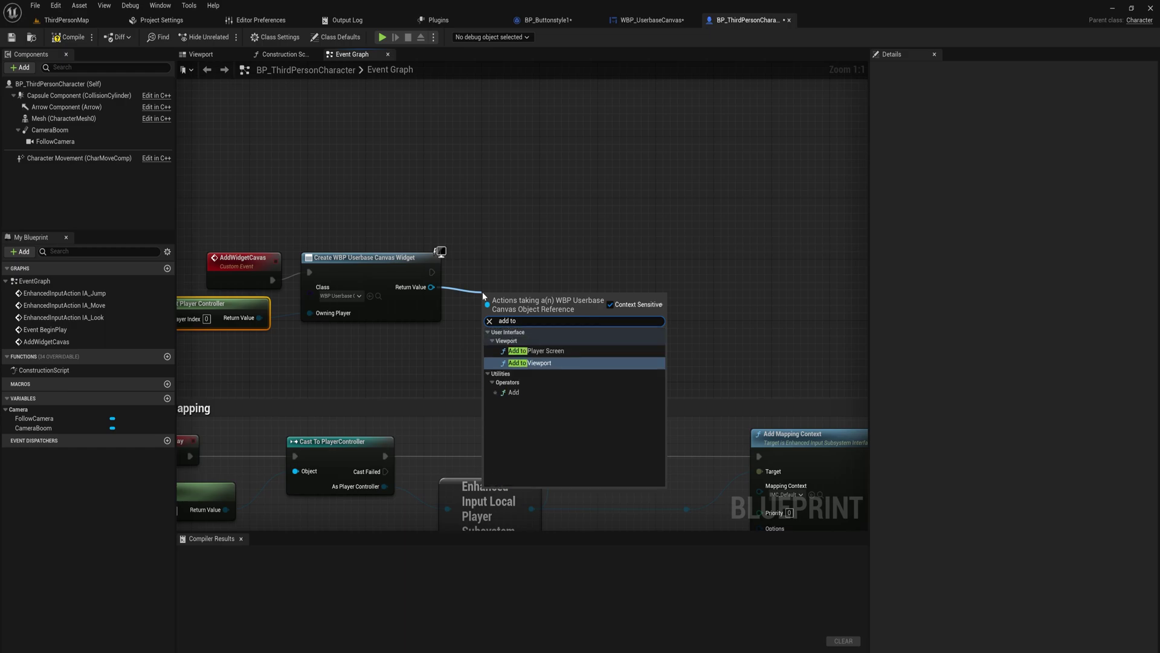
key("Return")
left_click_drag(513, 290, 646, 249)
key("F7")
- Promote the Create Widget return value to a variable named WidgetCanvas and recompile
right_click(431, 287)
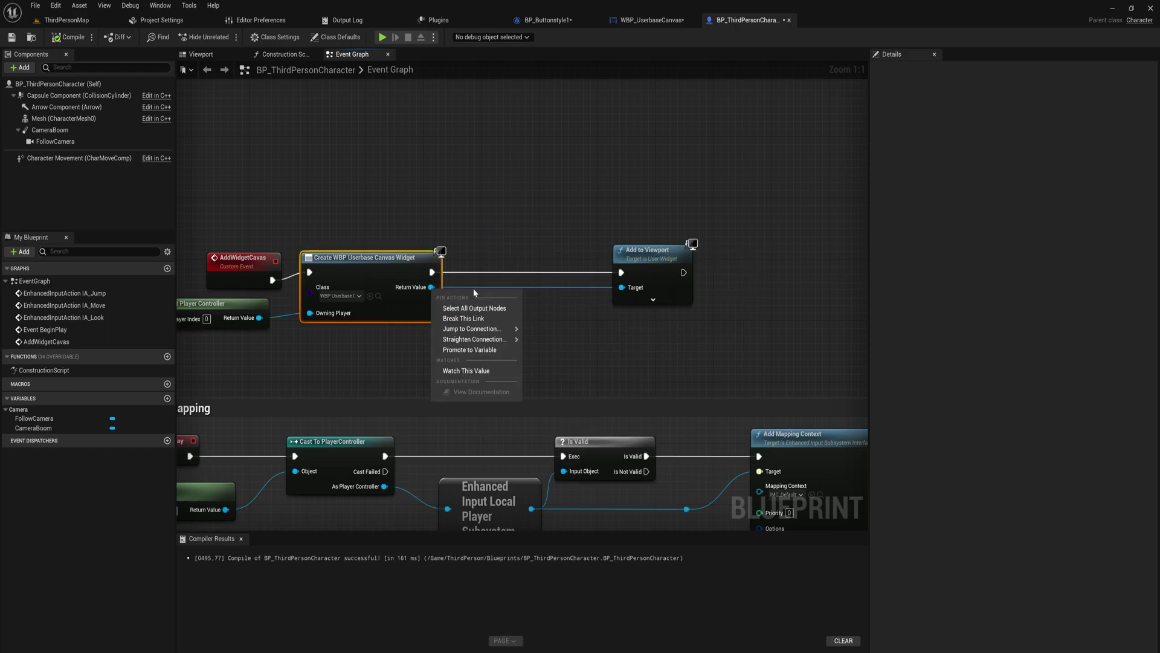
left_click(473, 350)
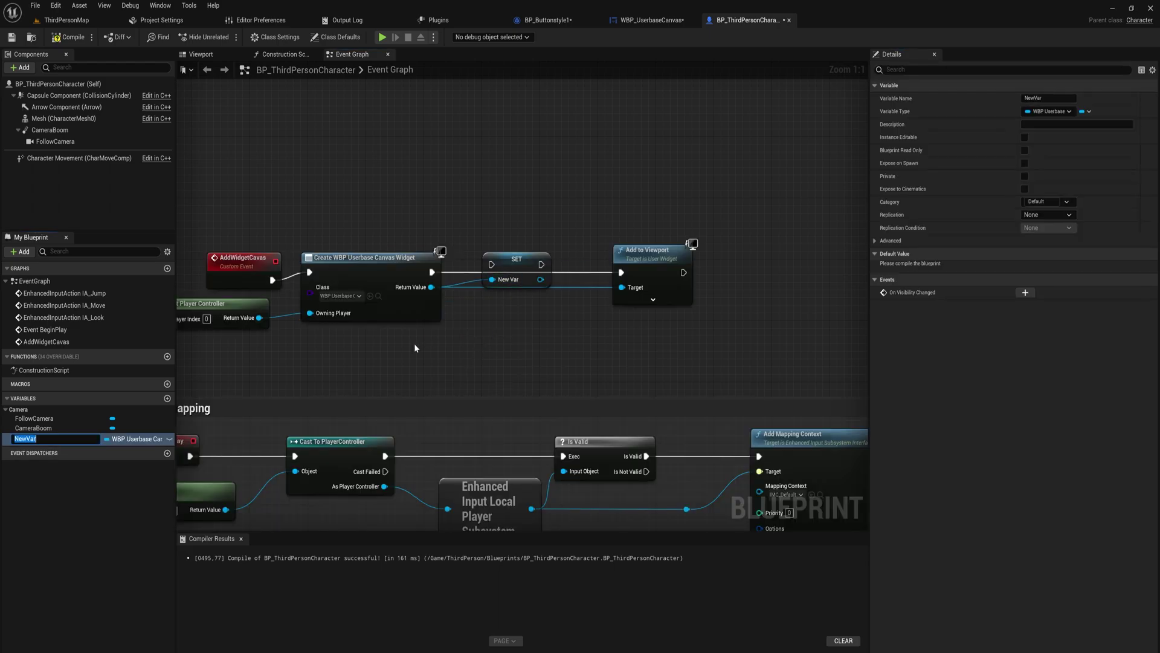
type("WidgetCanvas")
key("Return")
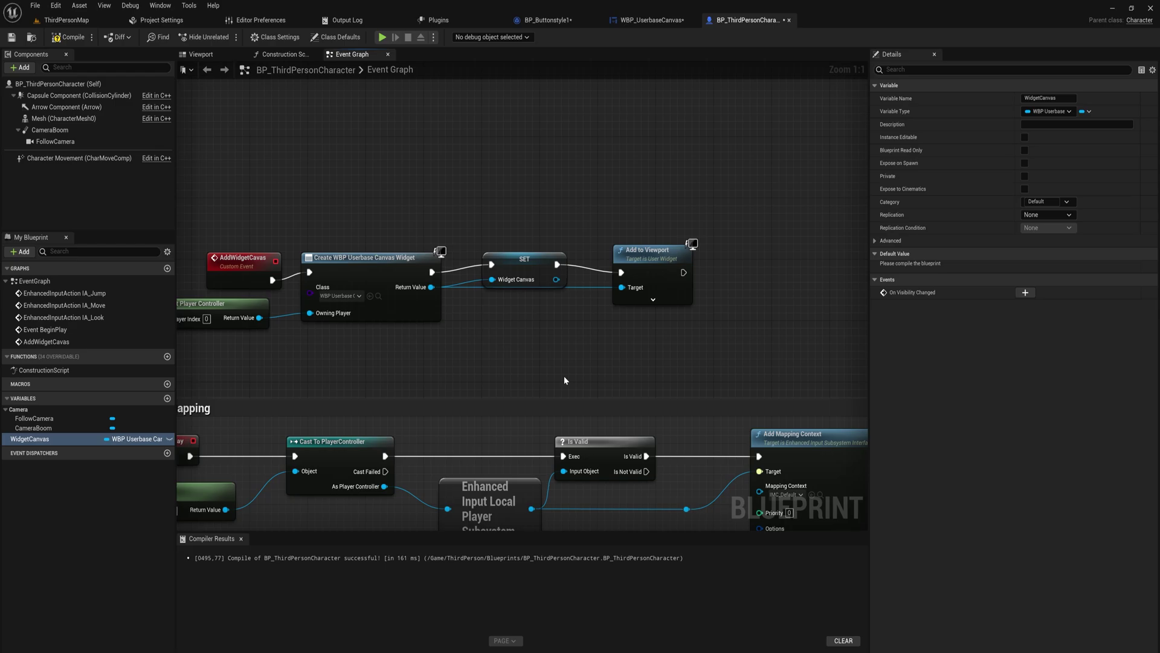
key("F7")
right_click_drag(612, 136, 738, 239)
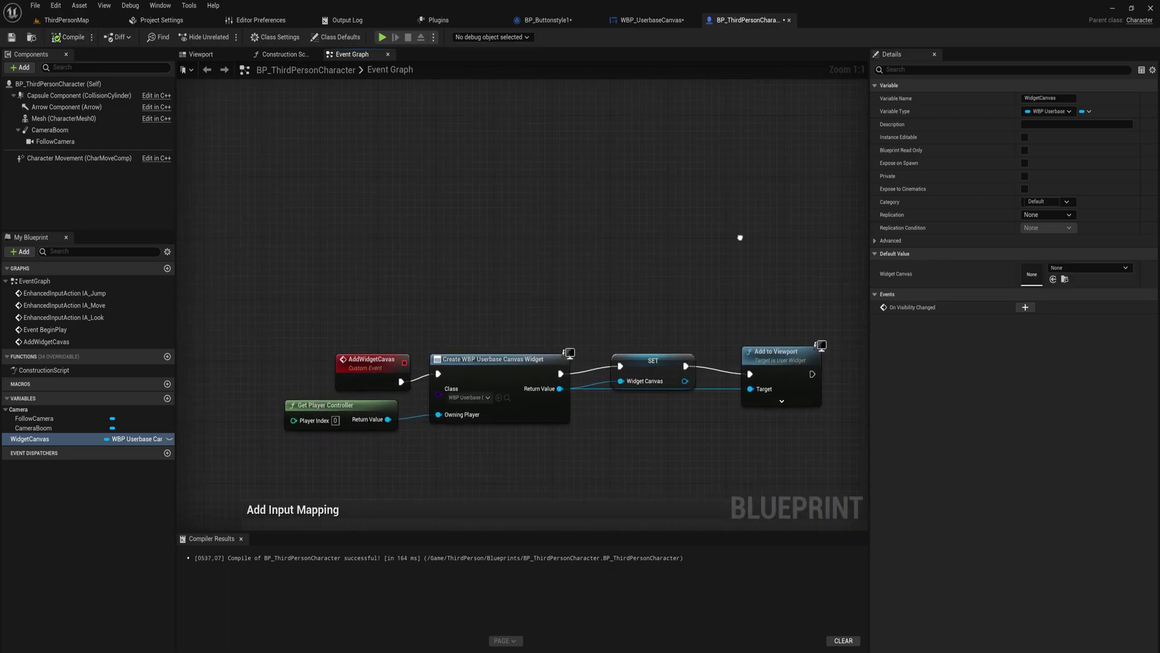
right_click(358, 209)
- Add a Num 0 keyboard input event to the graph
type("keyboard")
scroll(370, 271, "down", 10)
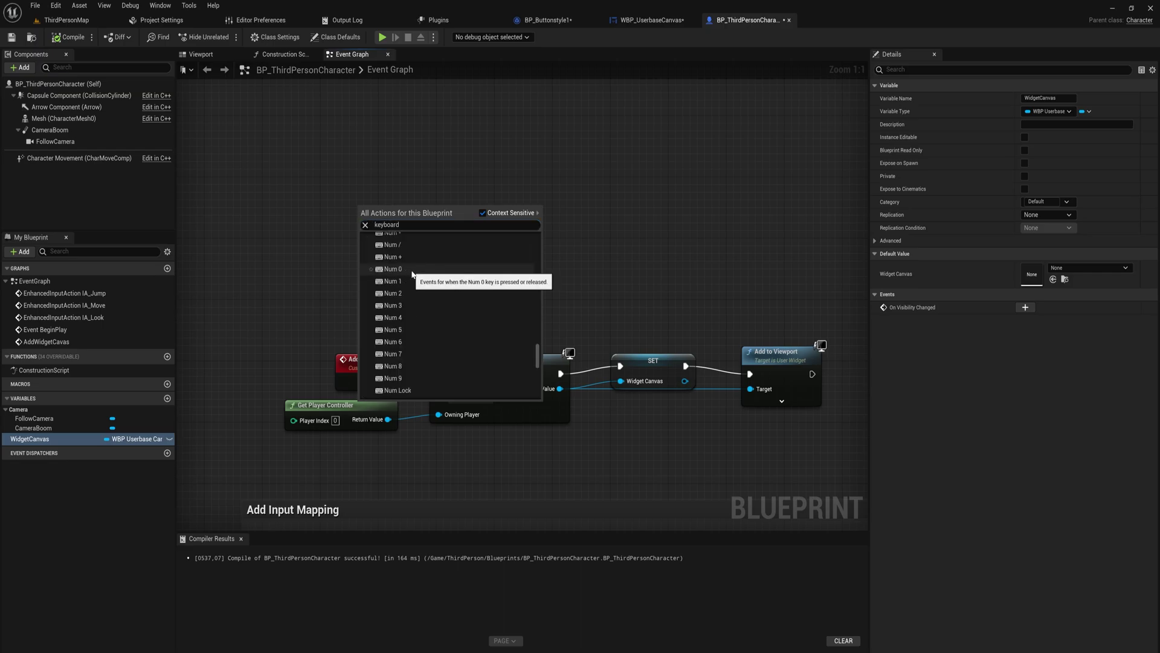
left_click(397, 271)
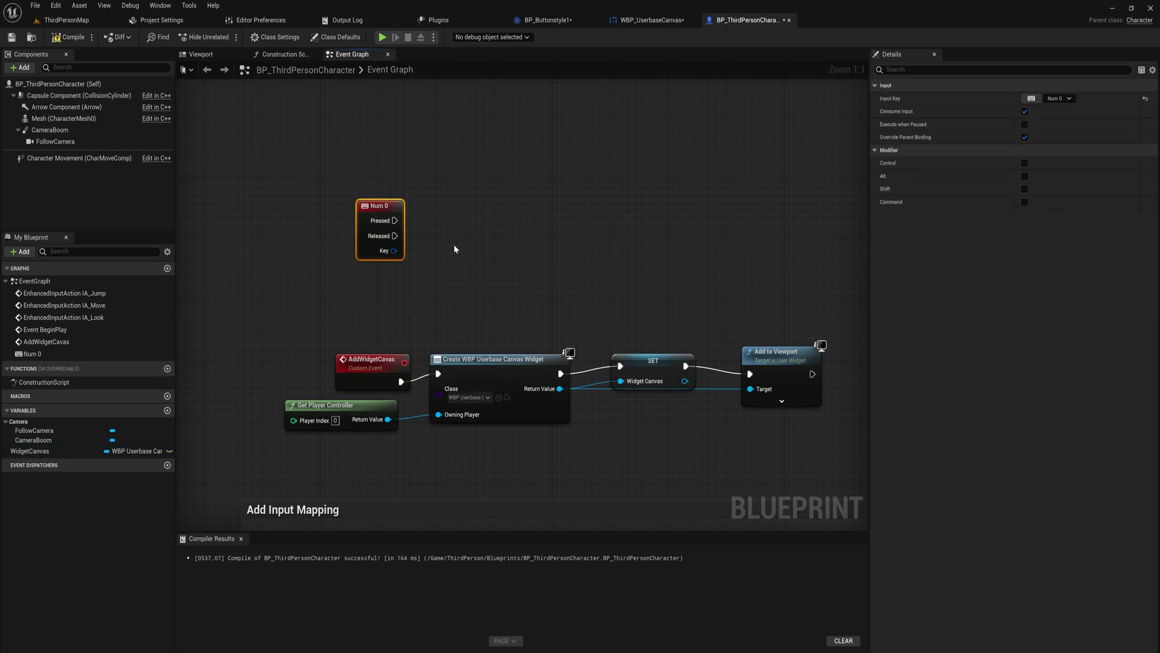
right_click_drag(417, 190, 422, 226)
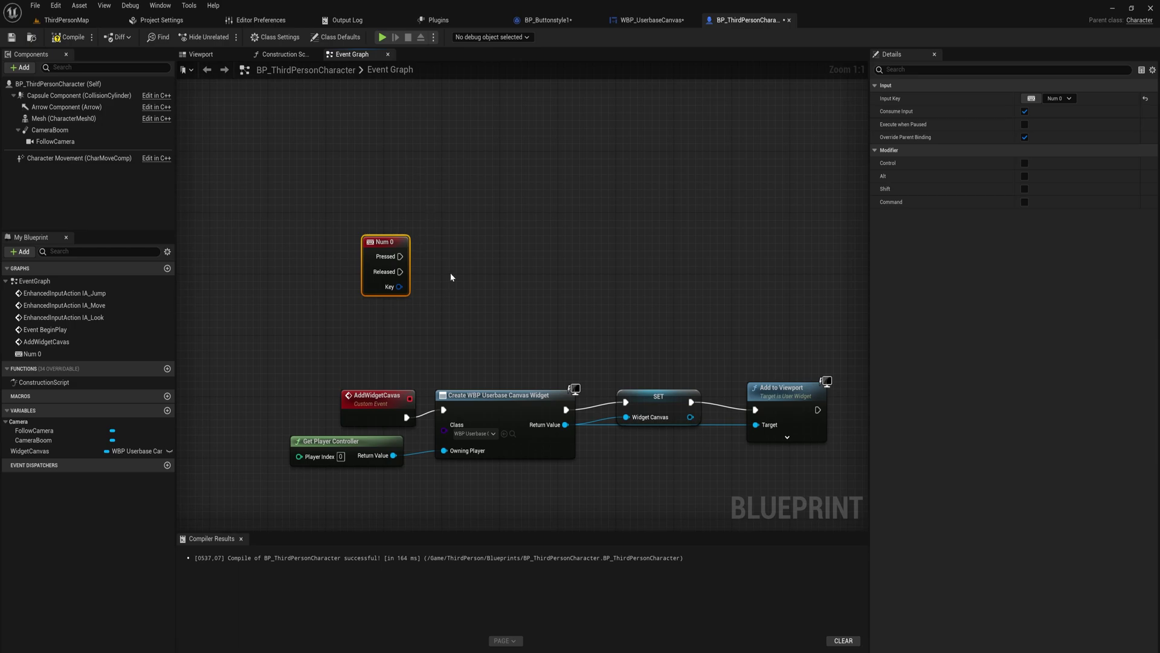
- Wire Num 0 Pressed to Push Widget on a WidgetCanvas getter and compile
left_click_drag(30, 451, 478, 244, "ctrl")
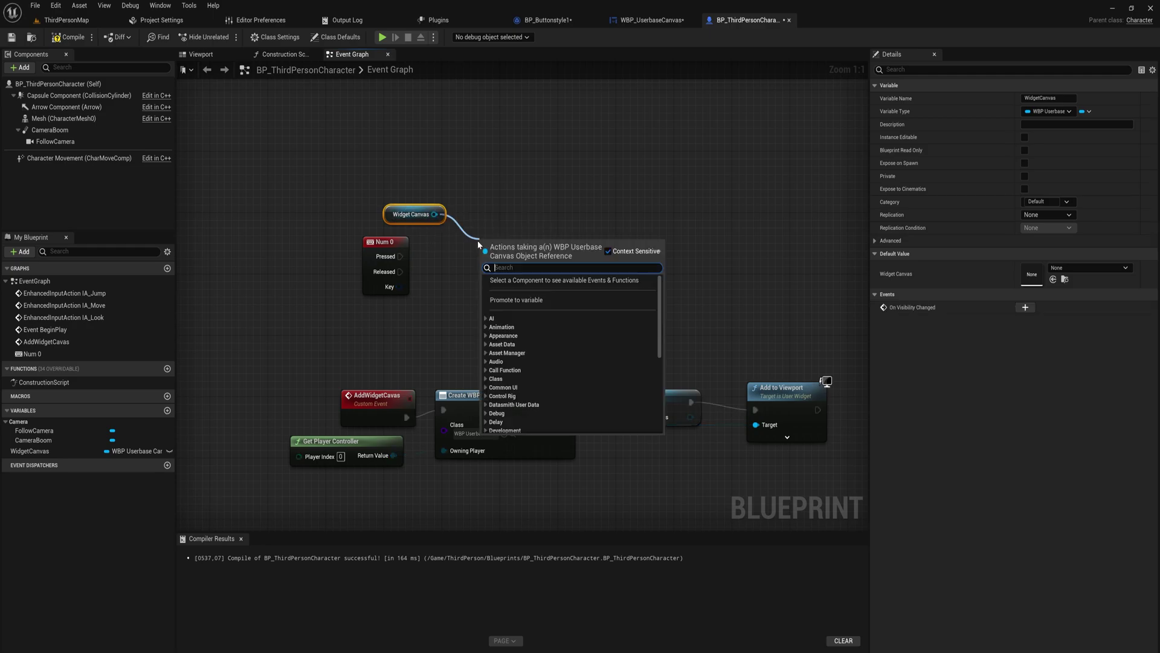
type("push")
key("Return")
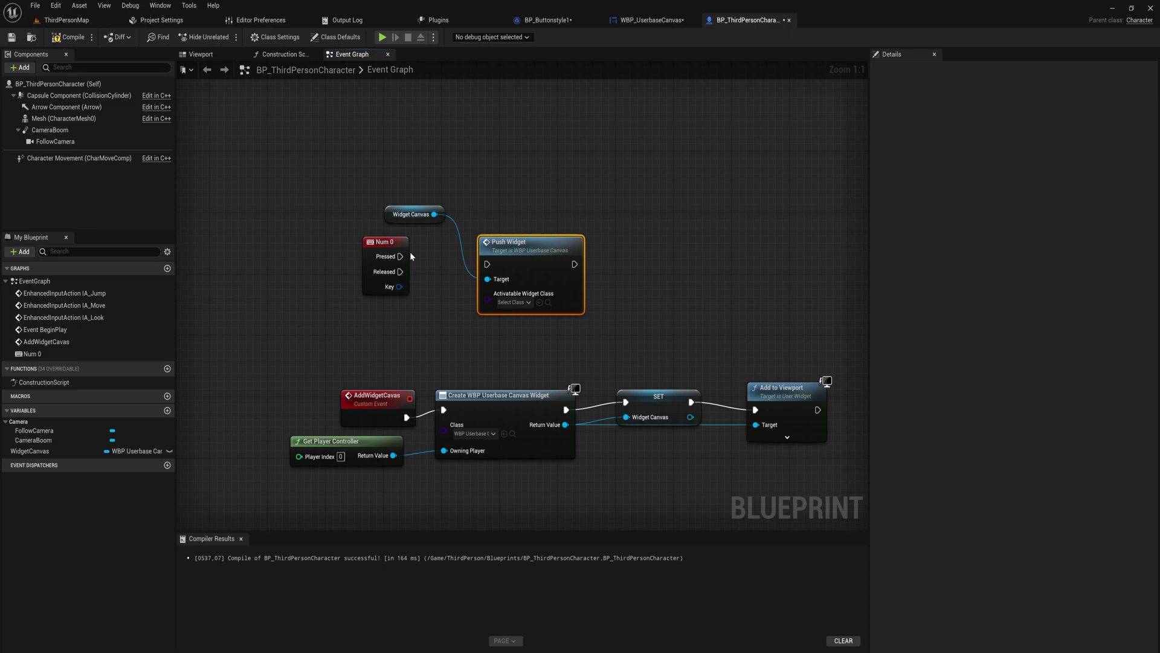
left_click_drag(400, 256, 489, 265)
left_click(517, 287)
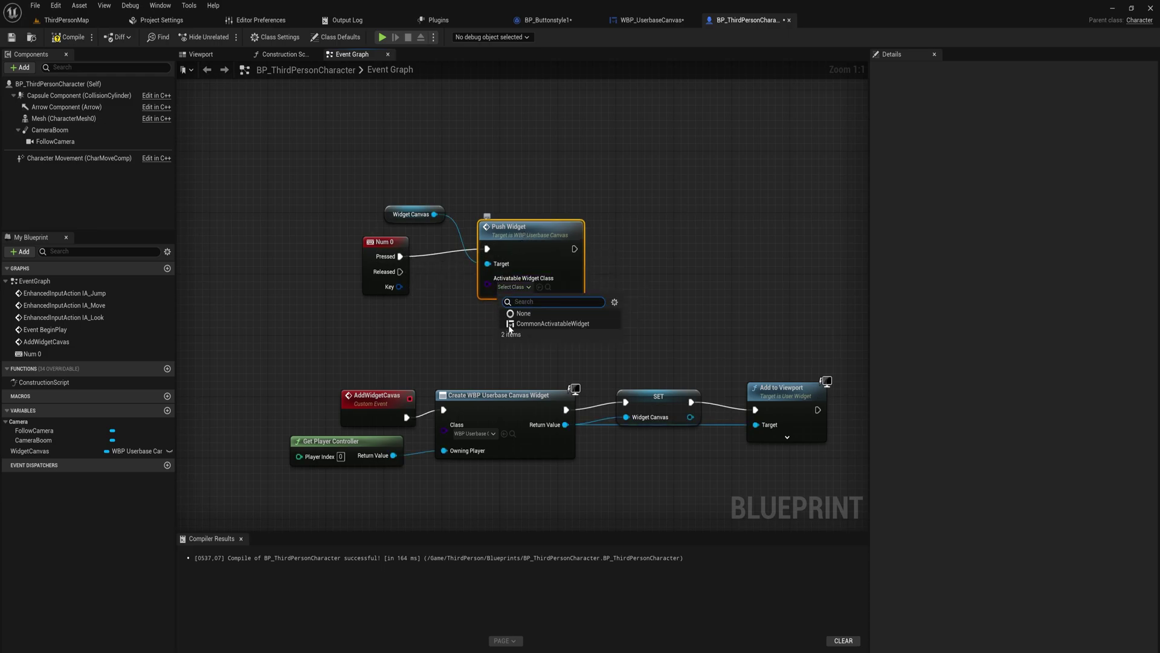
left_click(446, 328)
left_click(74, 37)
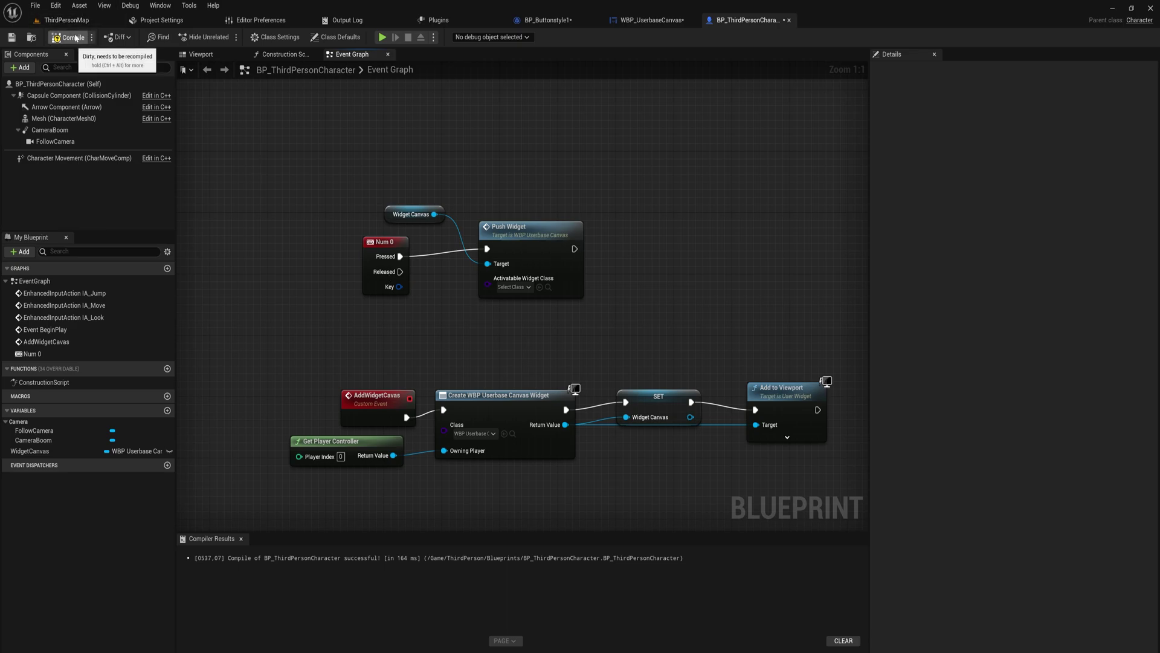
right_click_drag(463, 334, 443, 335)
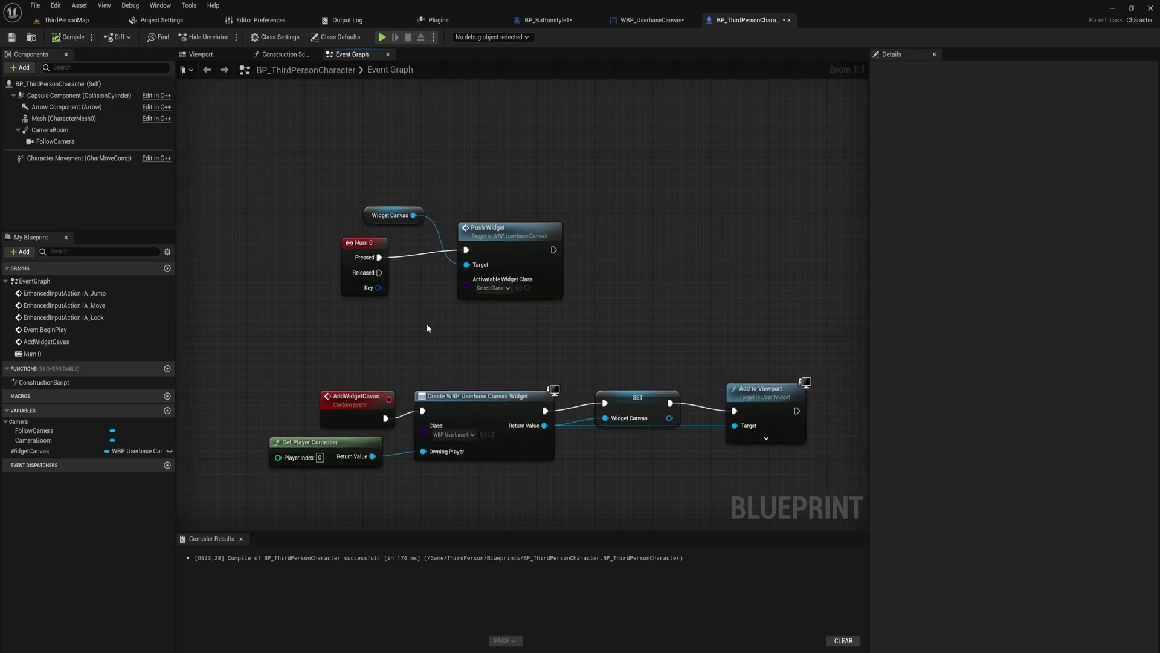
key("ctrl+space")
right_click(827, 533)
- Create a Widget Blueprint with parent CommonActivatableWidget named WBP_PauseMenu
mouse_move(855, 530)
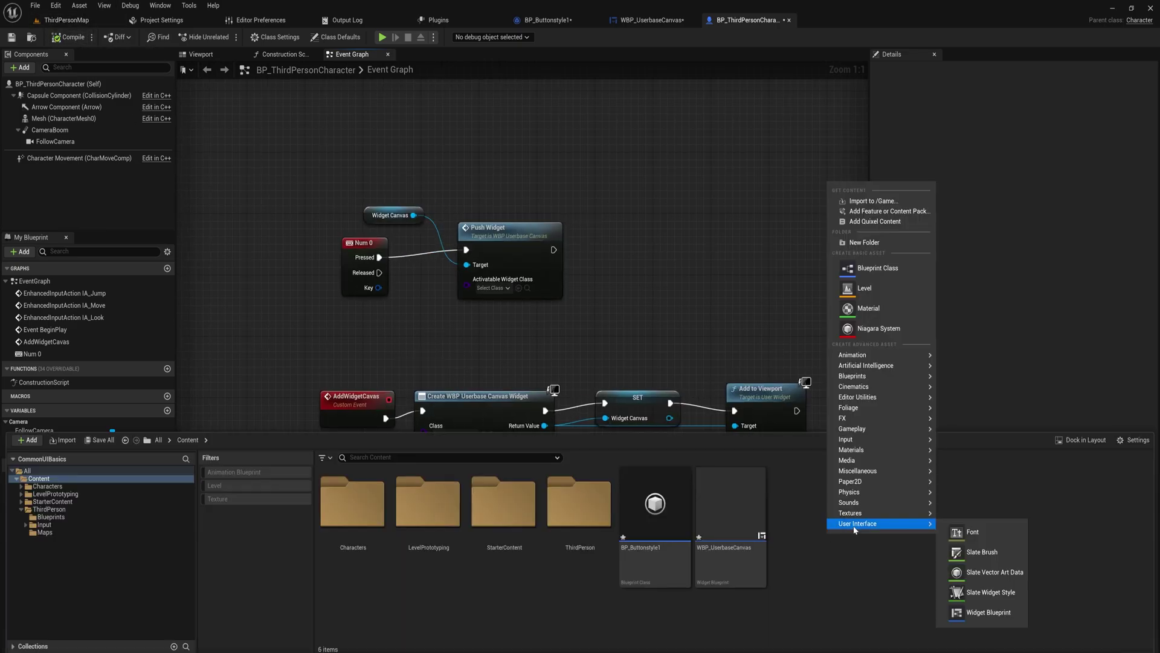
left_click(974, 612)
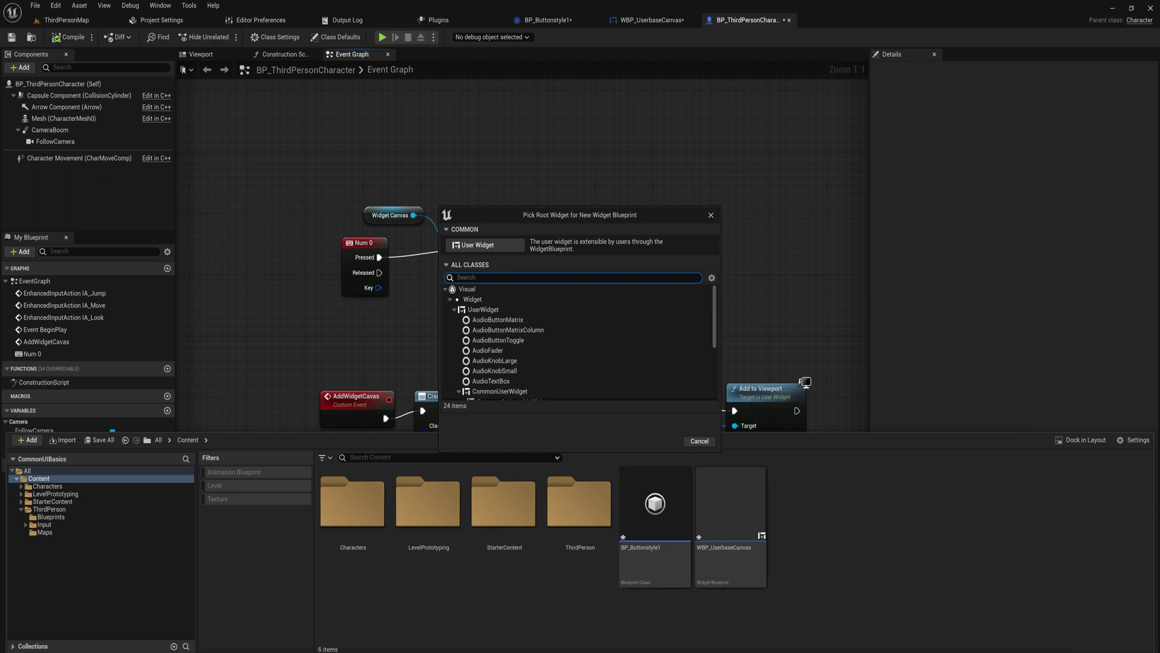
type("common")
left_click(484, 330)
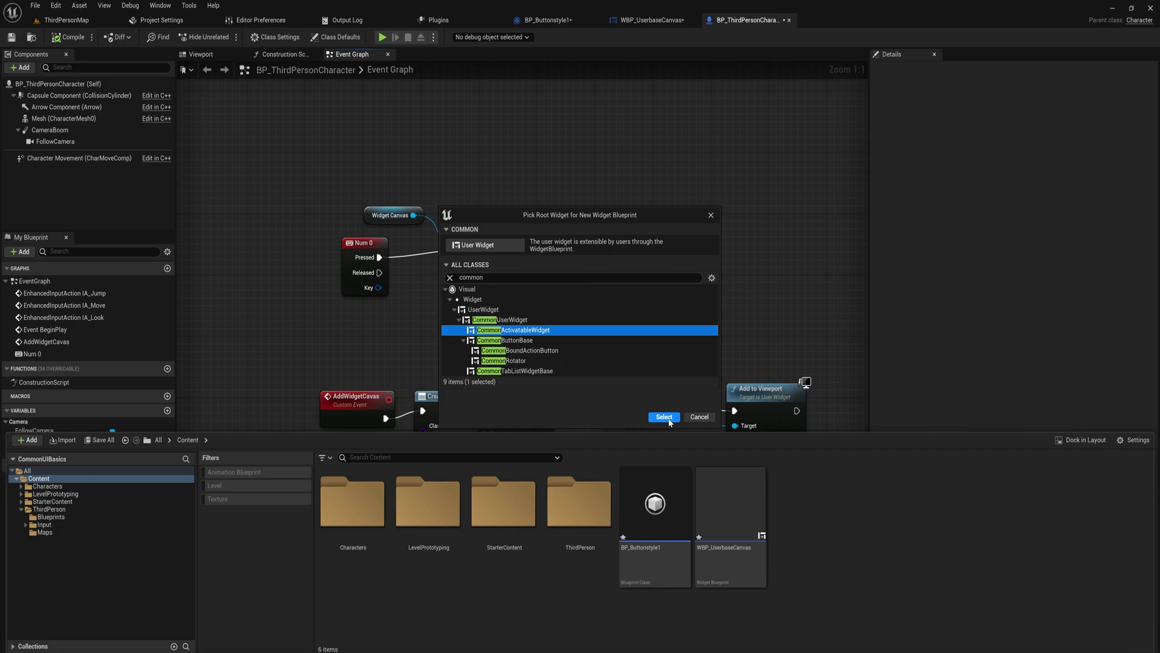
left_click(669, 422)
type("WBP_PauseMenu")
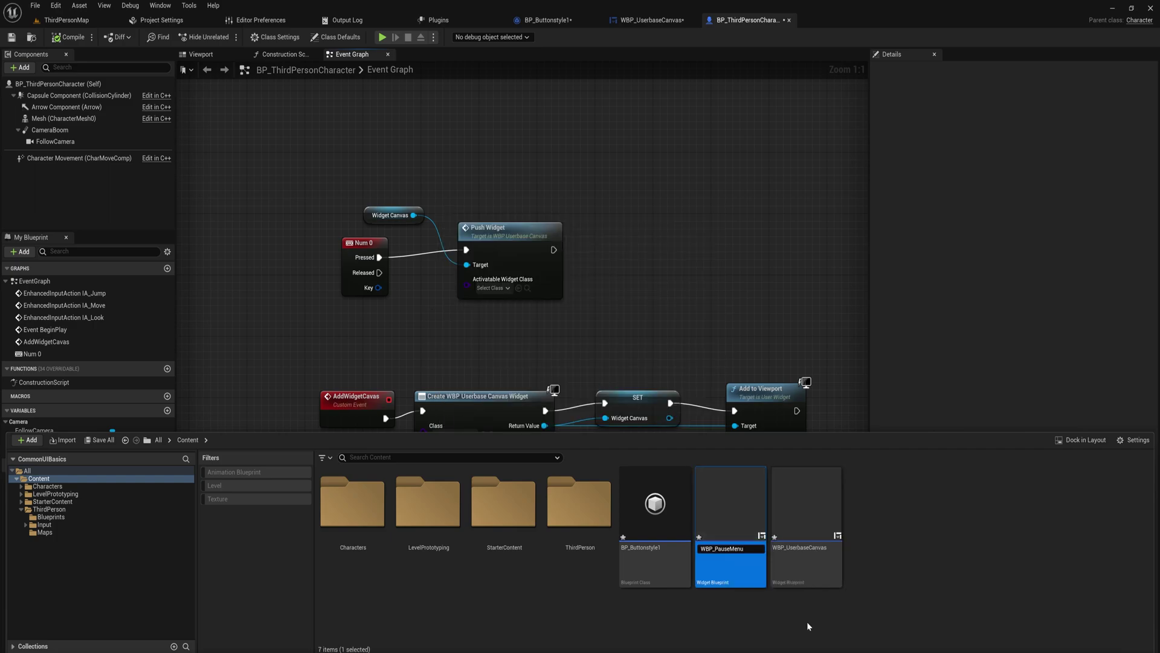
key("Return")
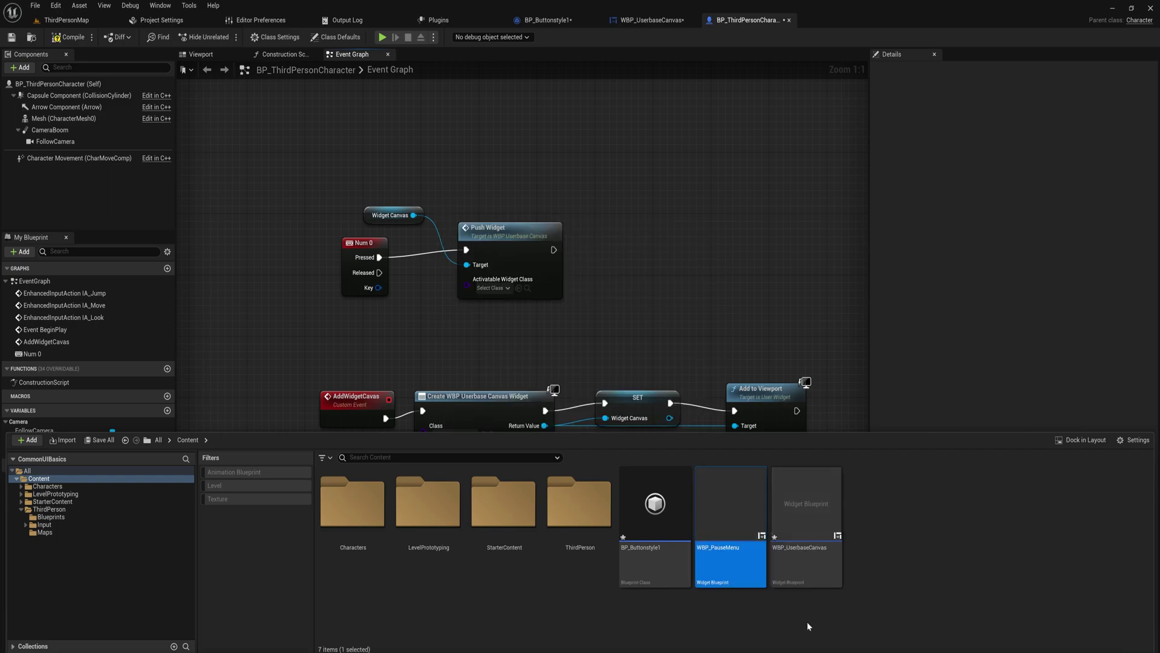
- Open WBP_PauseMenu and drop a Canvas Panel into its designer
double_click(733, 493)
left_click(38, 68)
type("canvas")
left_click_drag(45, 91, 498, 317)
key("ctrl+a")
type("border")
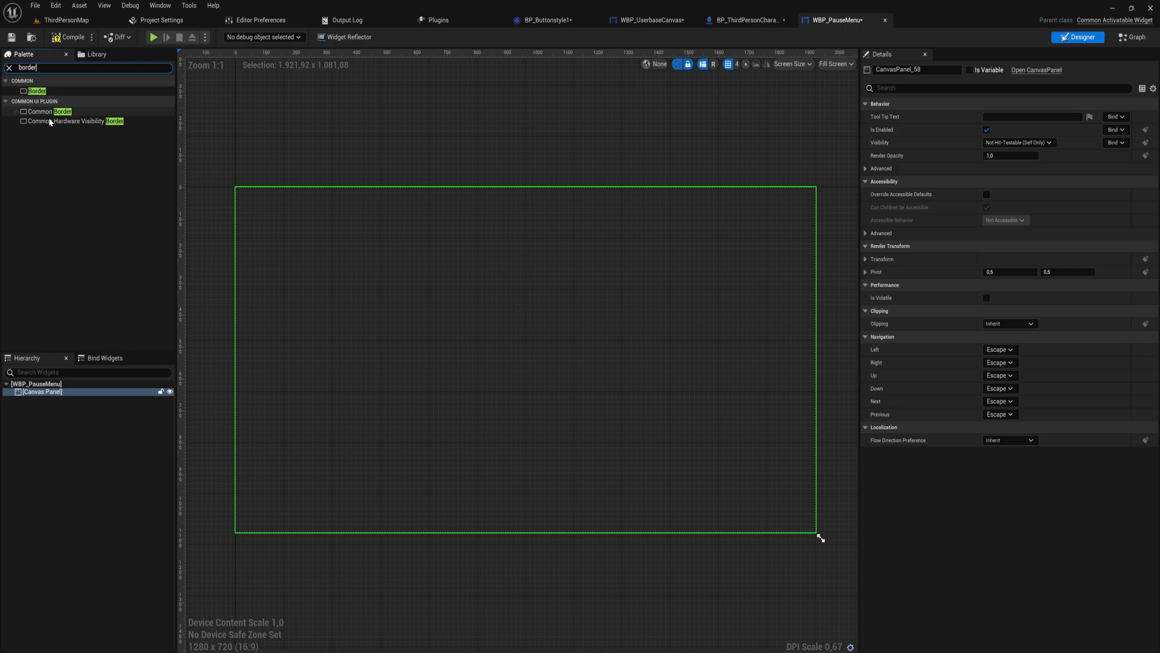
- Add a Common Border inside the canvas panel, anchored to the centre
left_click(48, 113)
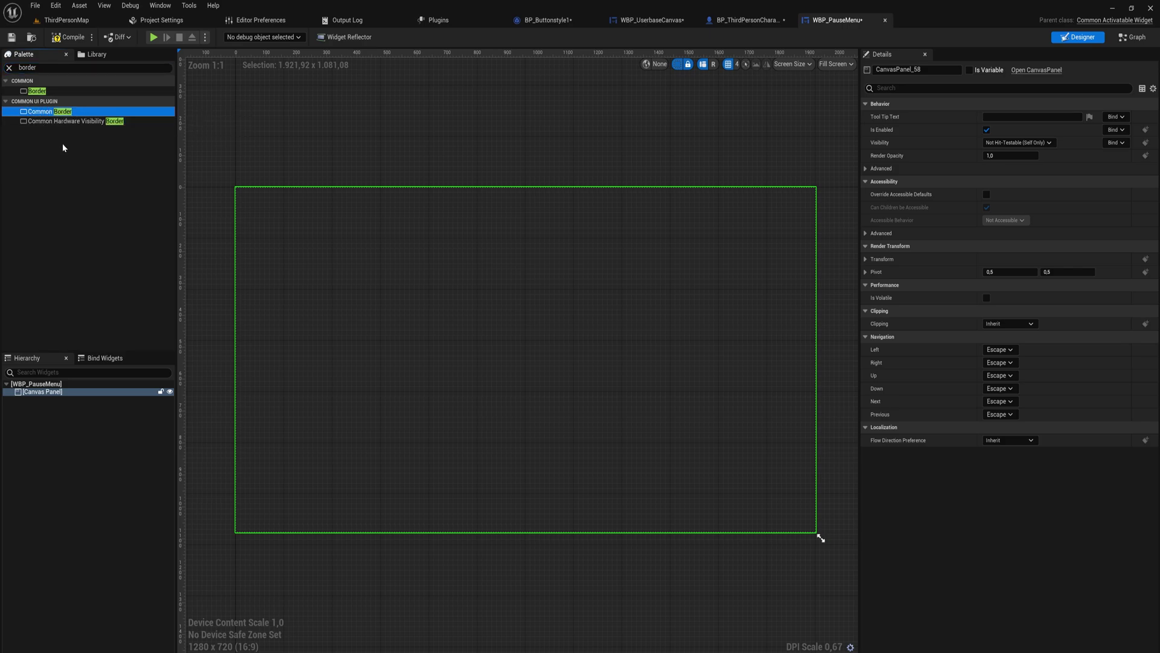
left_click_drag(46, 112, 43, 391)
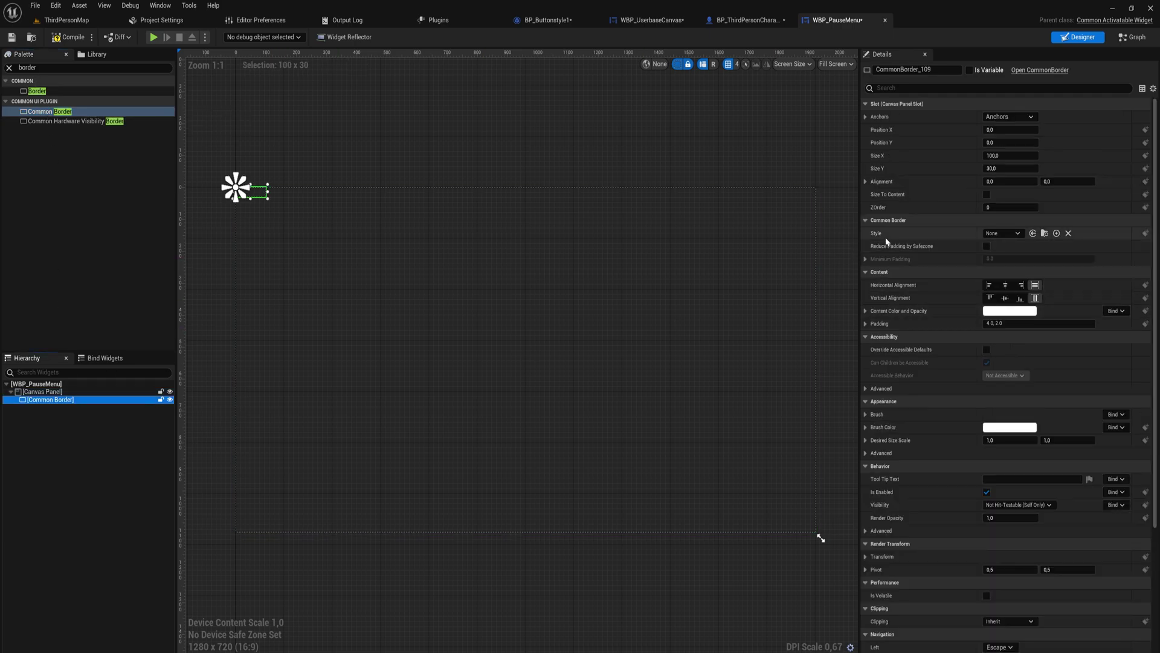
left_click(995, 236)
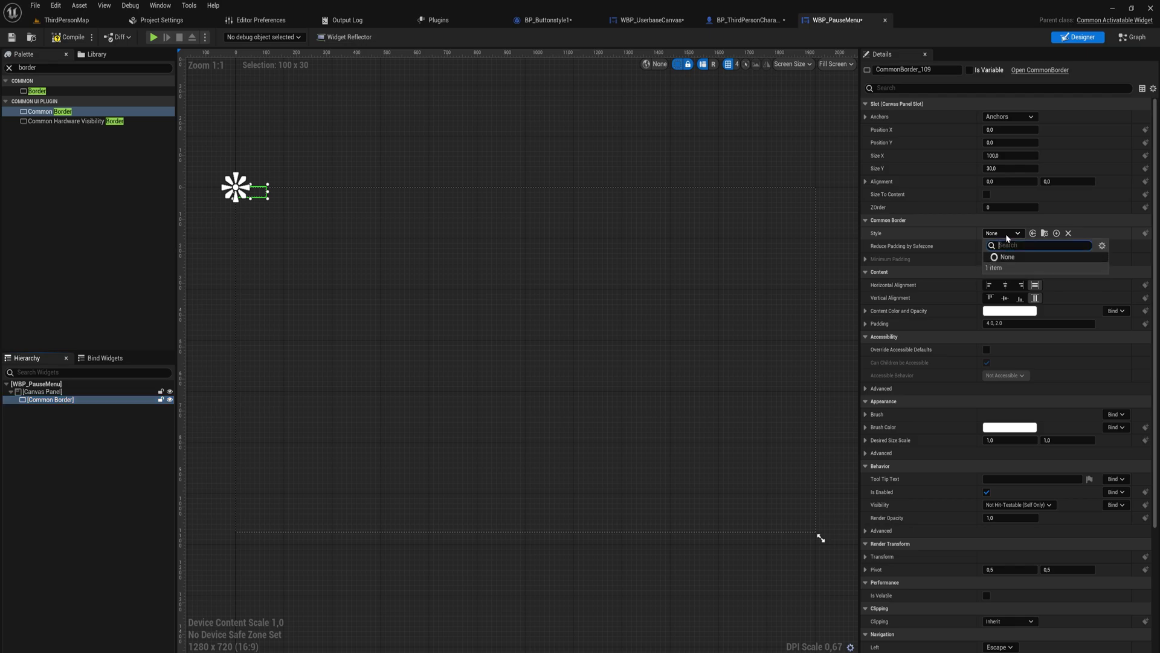
left_click(1001, 118)
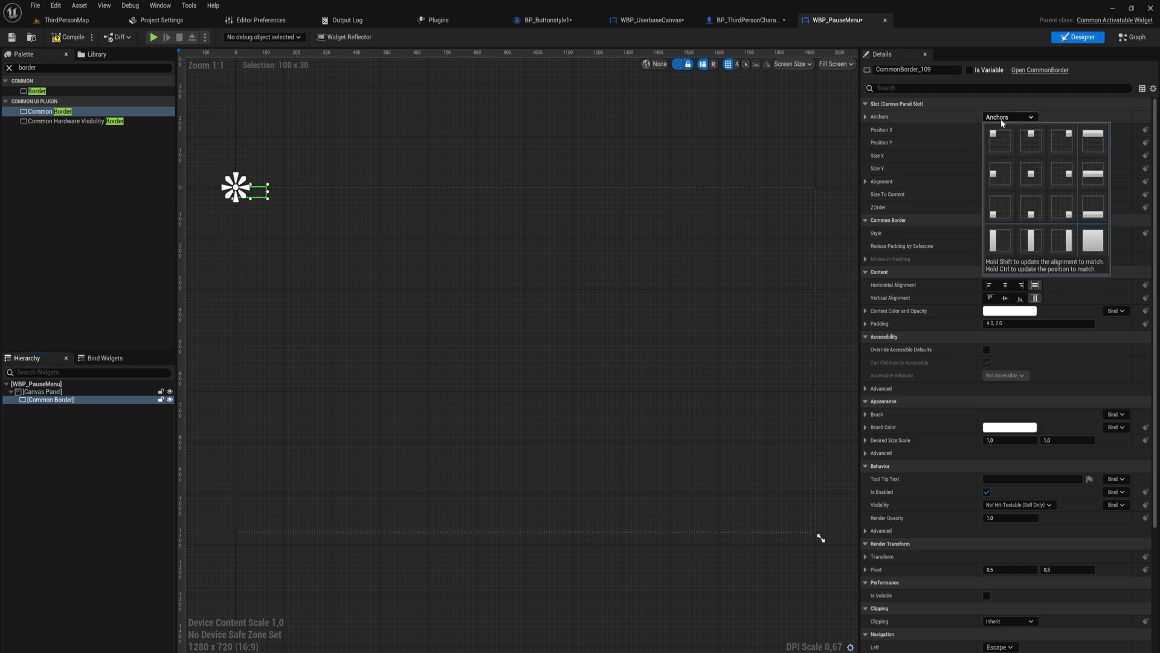
left_click(1038, 176, "ctrl")
- Set the border's alignment to 0.5, 0.5 and its position to 0, 0
left_click(1006, 181)
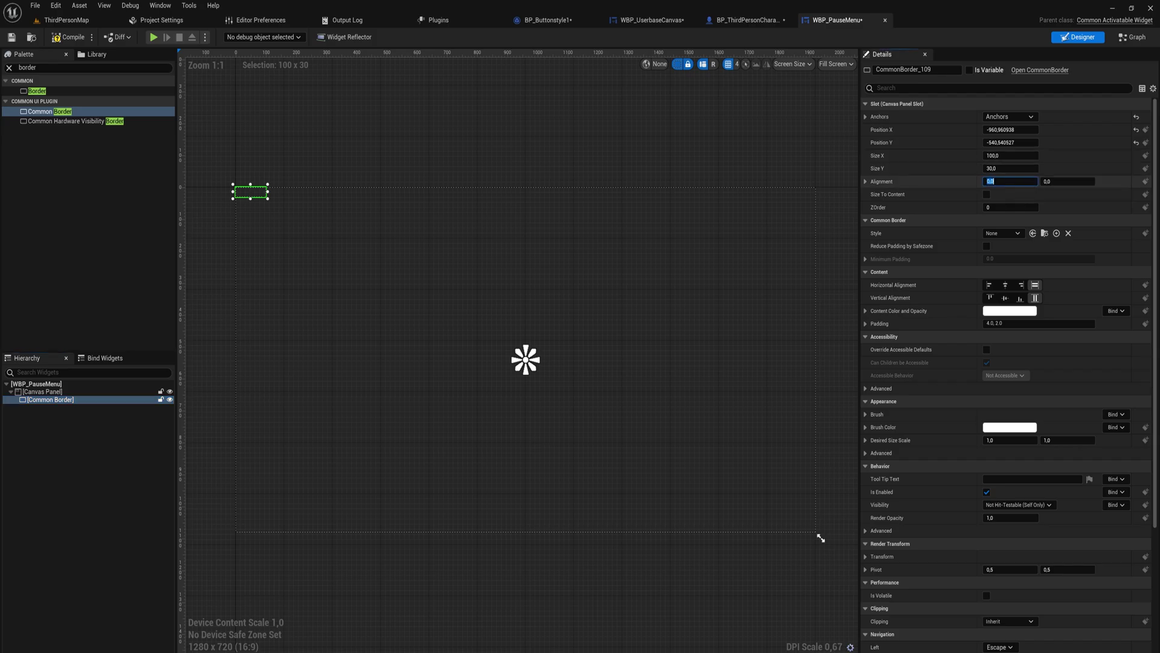
type("0,5")
key("Tab")
type("0.5")
key("Return")
left_click(1137, 130)
left_click(1011, 143)
type("0")
key("Return")
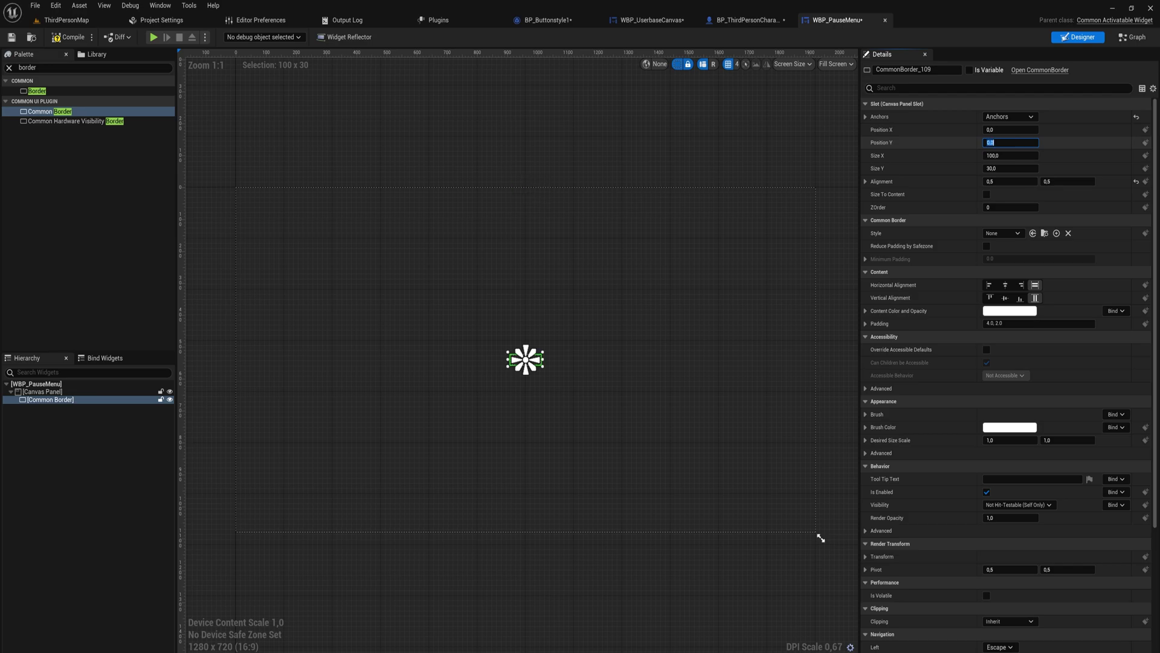
- Widen the border to about 871×397 and choose CommonBorderStyle as a new Blueprint's parent
key("ctrl+z")
left_click(1011, 129)
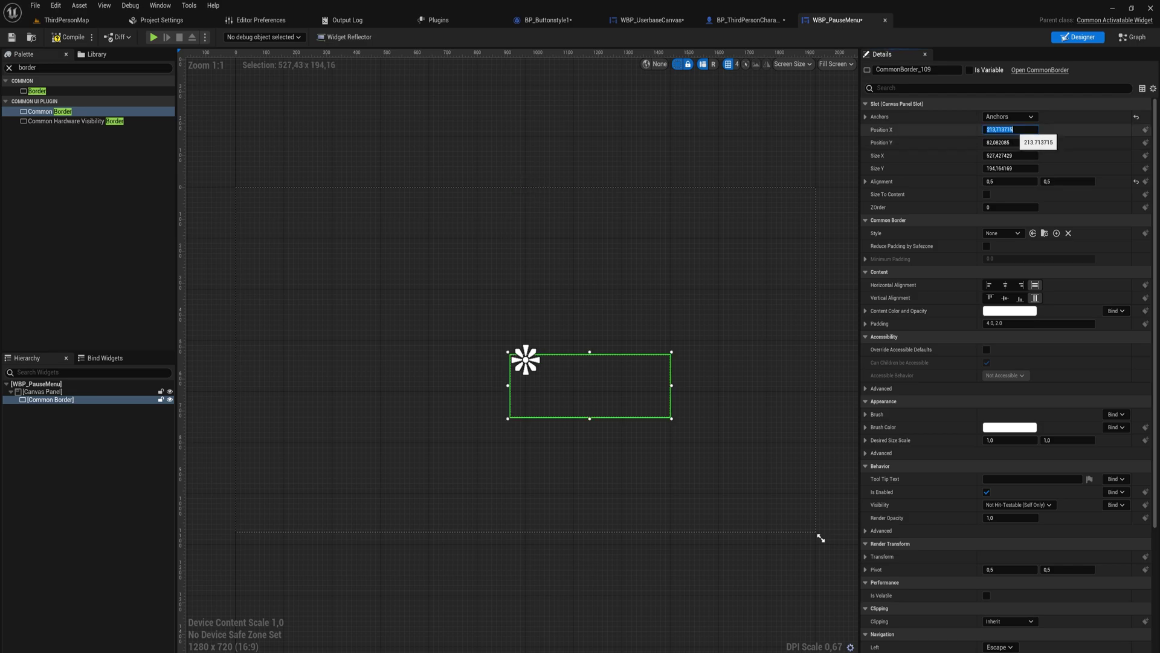
key("ctrl+z")
left_click_drag(1011, 156, 1058, 168)
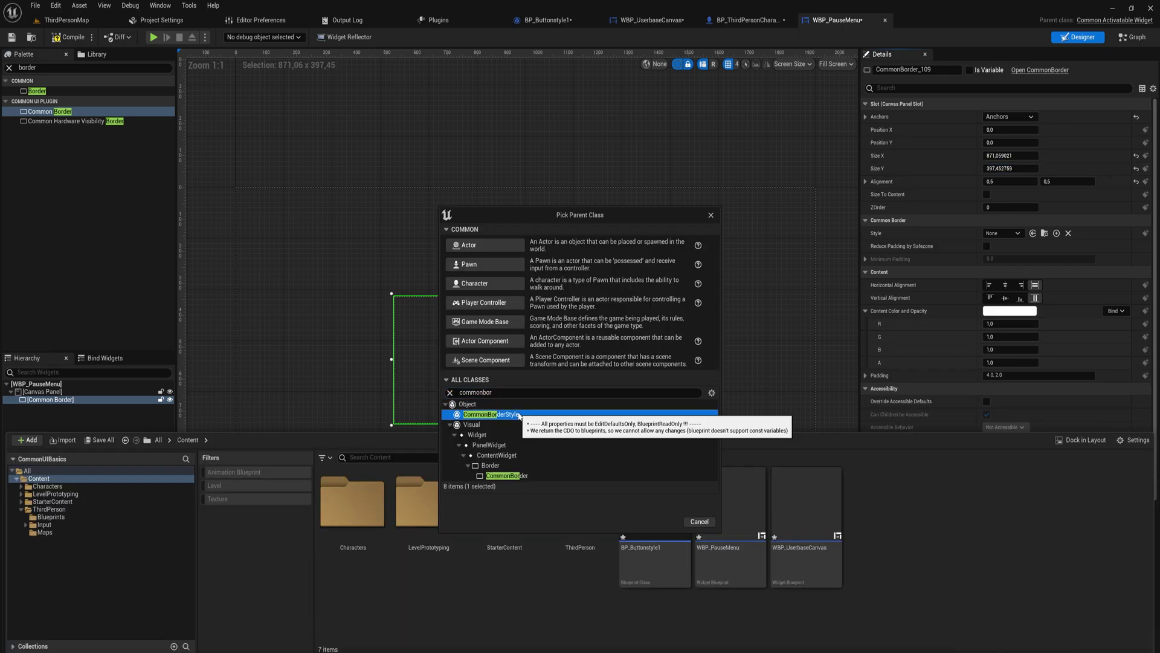
left_click(519, 414)
- Create the BP_cmoonborder style with a light blue tint and apply it to the border
left_click(664, 522)
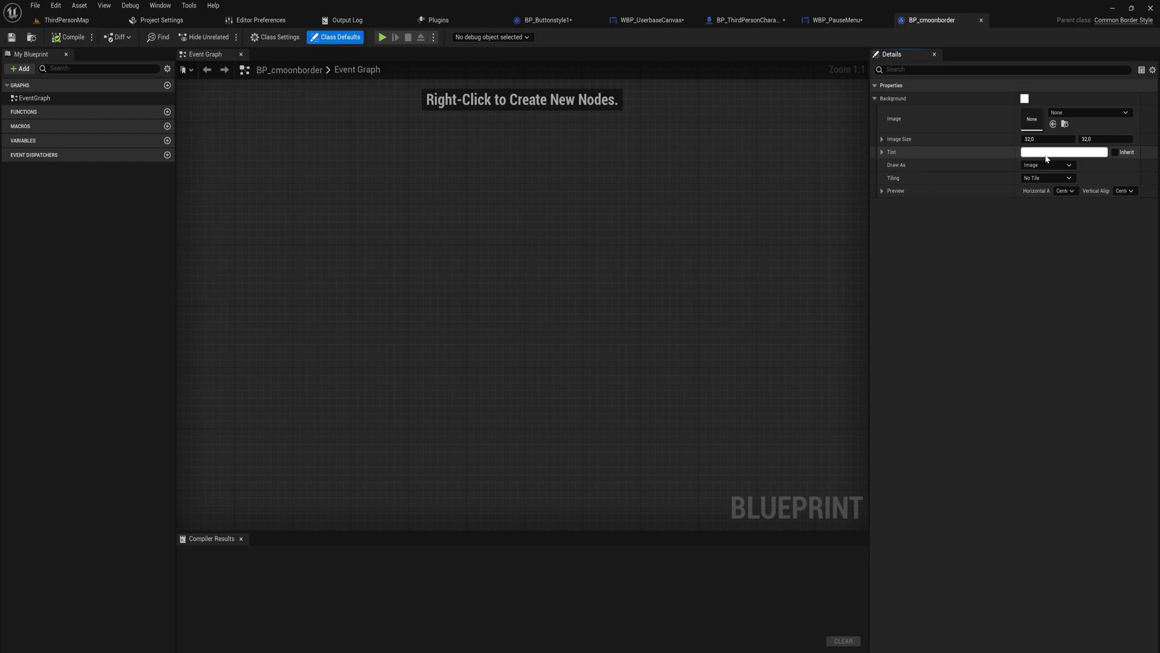
left_click(1047, 155)
left_click_drag(980, 257, 915, 236)
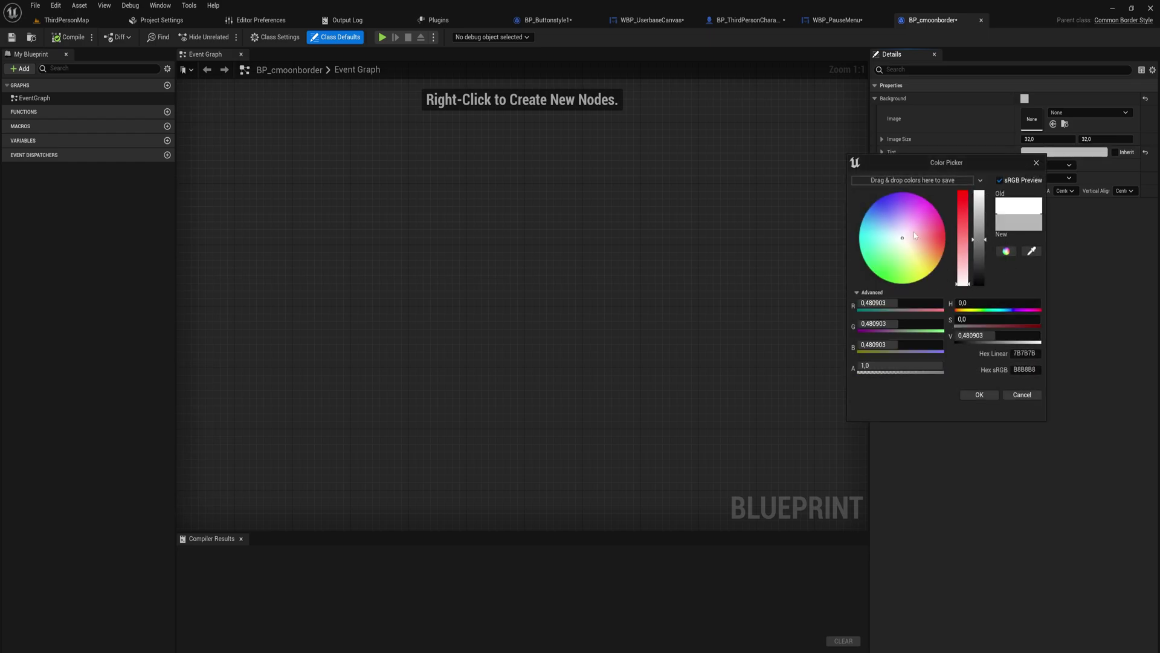
left_click(899, 232)
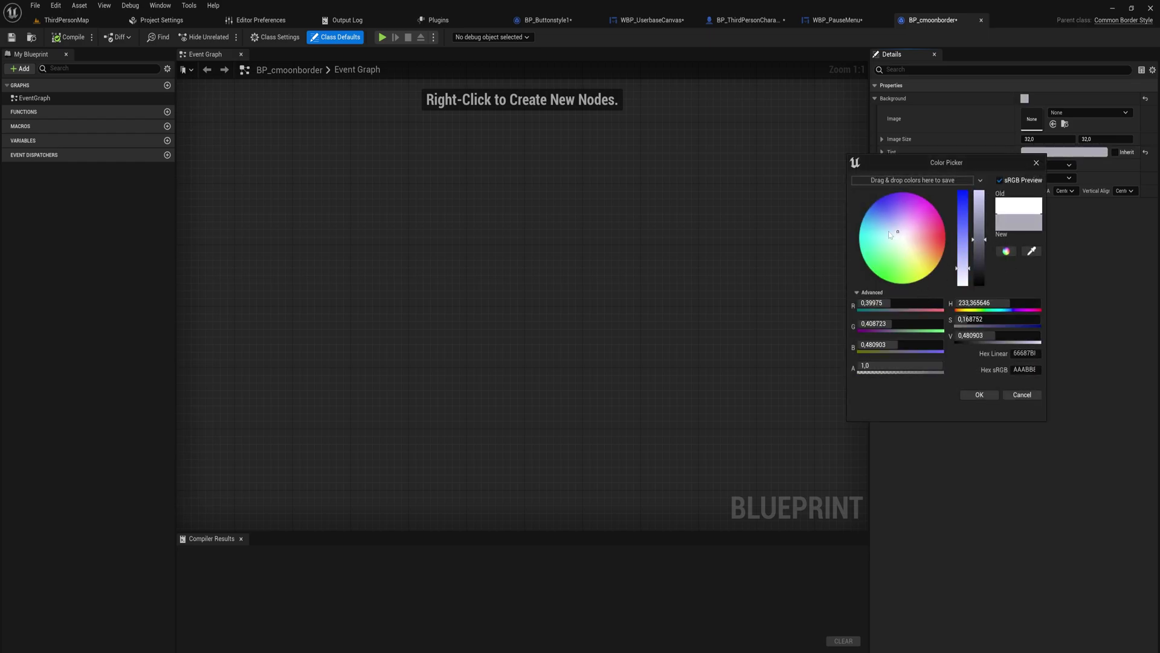
left_click(887, 231)
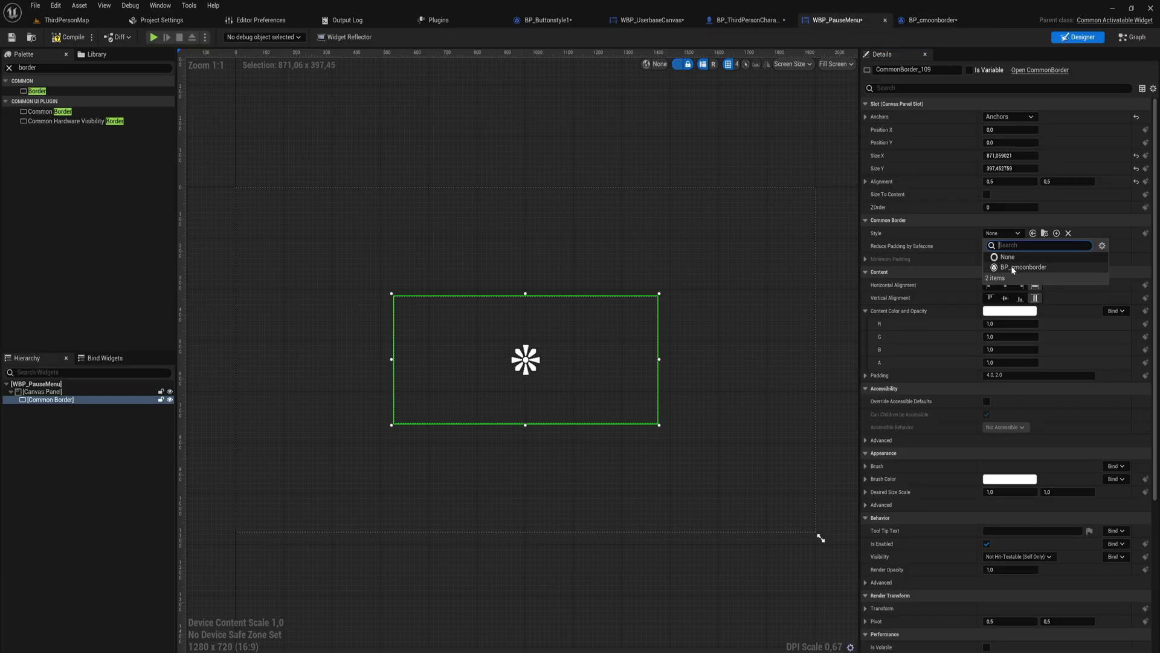
left_click(1015, 268)
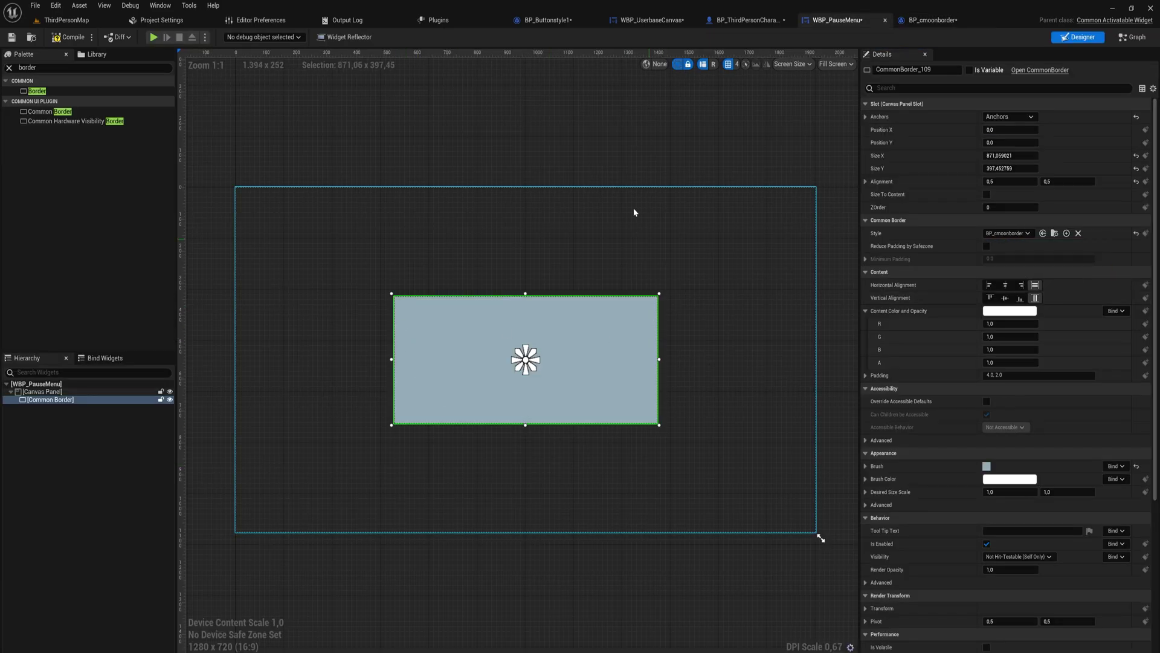
- Change BP_cmoonborder's background tint to green, compile, and return to the pause menu
left_click(934, 20)
left_click(1062, 153)
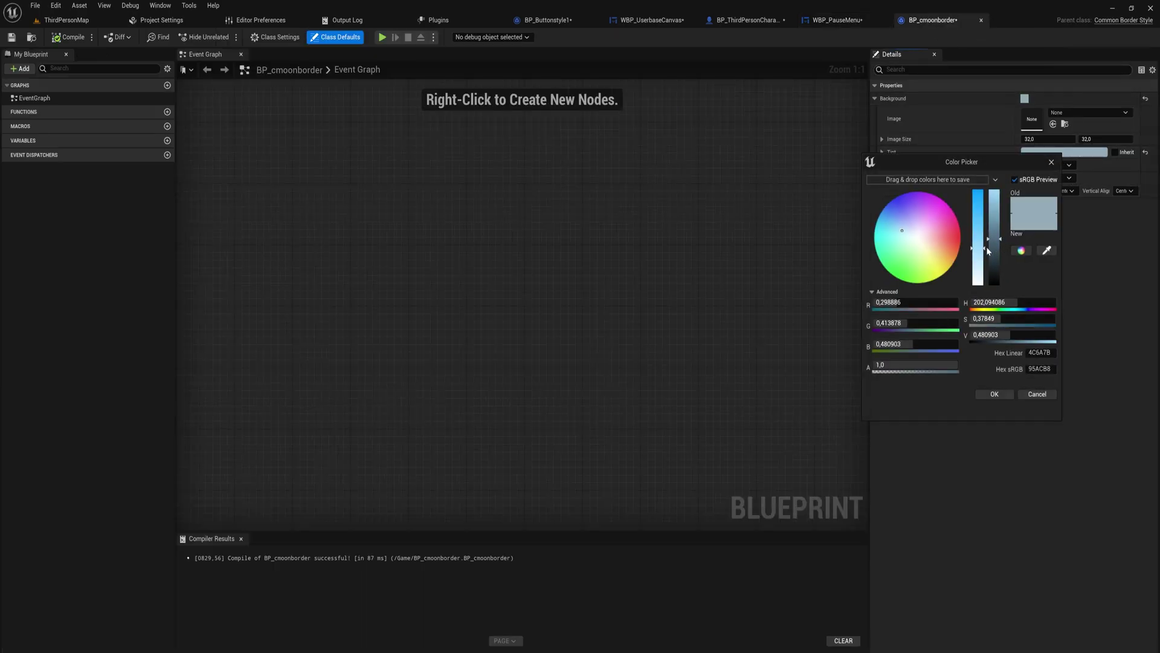
left_click(908, 261)
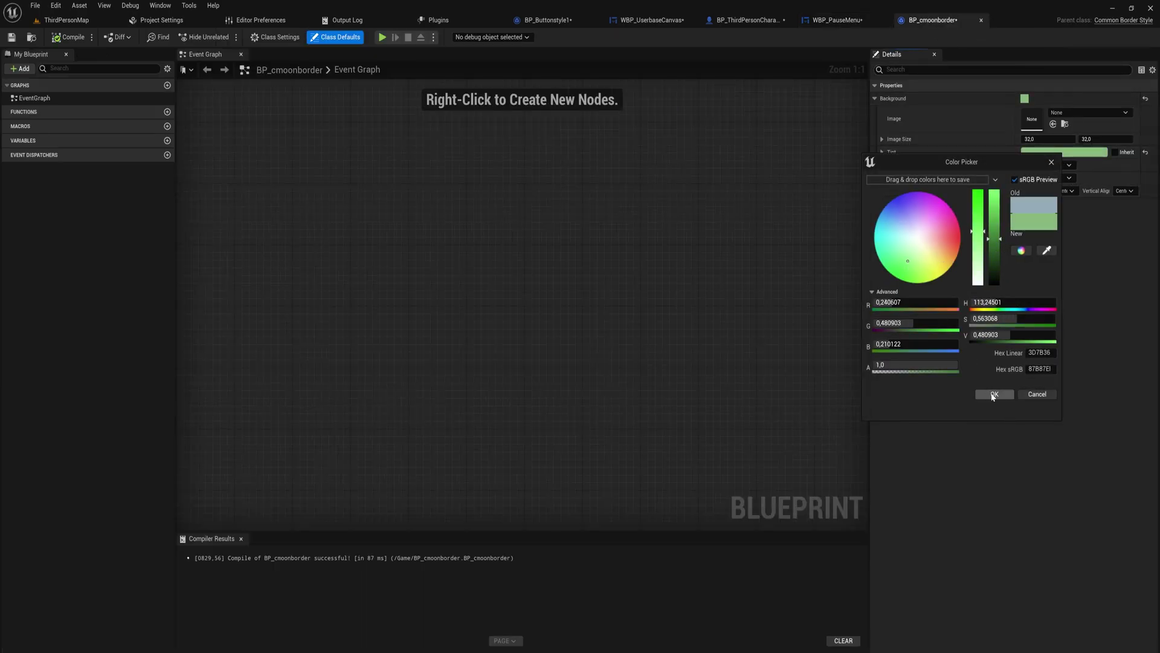
left_click(995, 394)
left_click(70, 37)
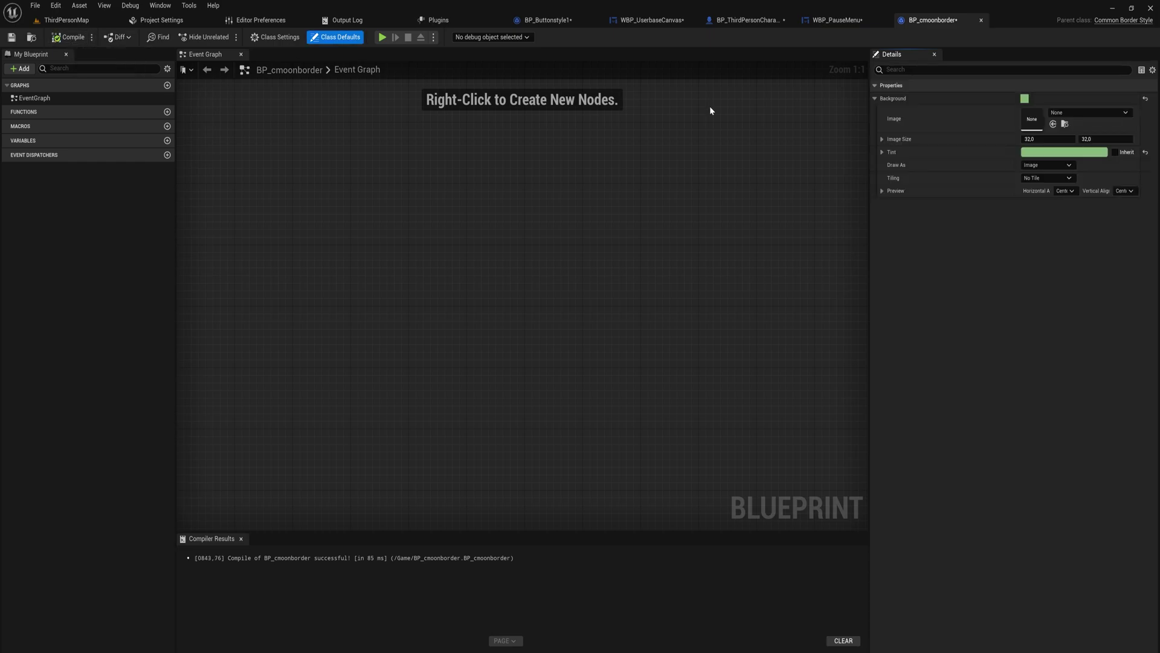
left_click(834, 19)
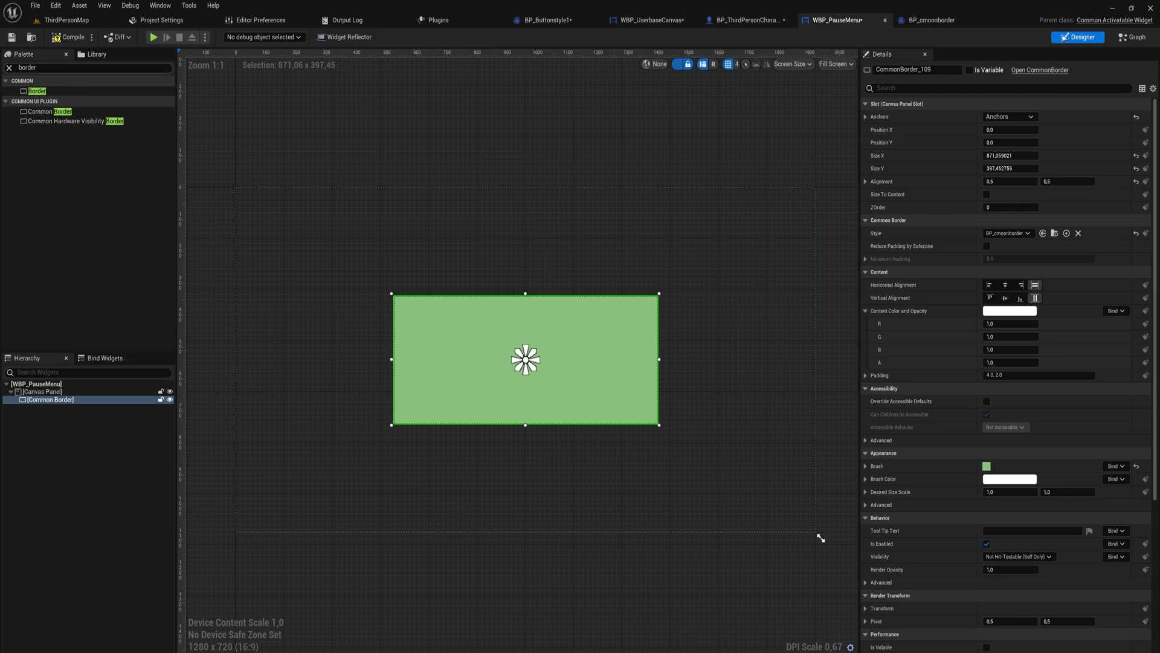
left_click(9, 68)
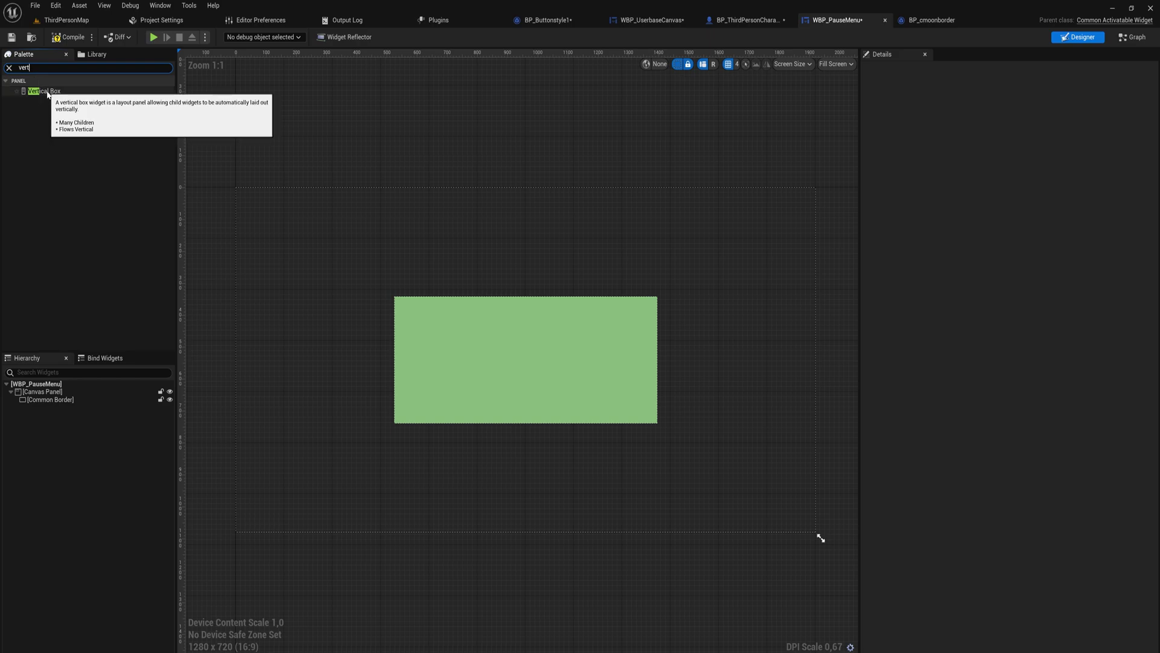
- Place a Vertical Box in the Common Border holding two Buttons with Text labels
left_click_drag(47, 92, 535, 398)
left_click(90, 67)
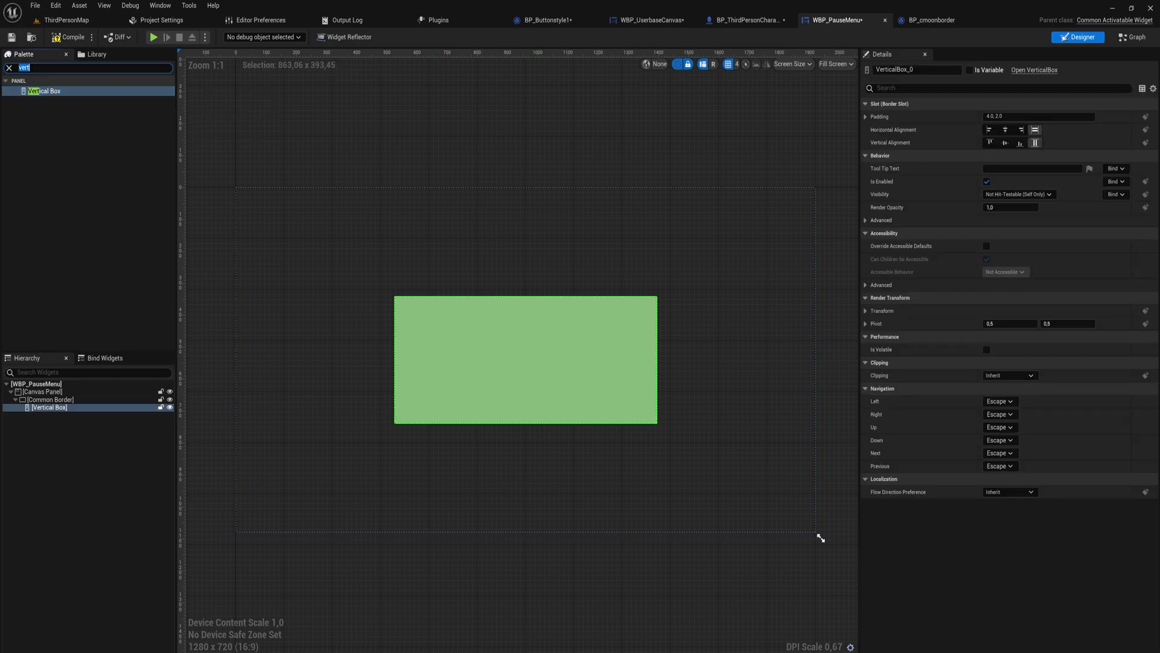
type("botton")
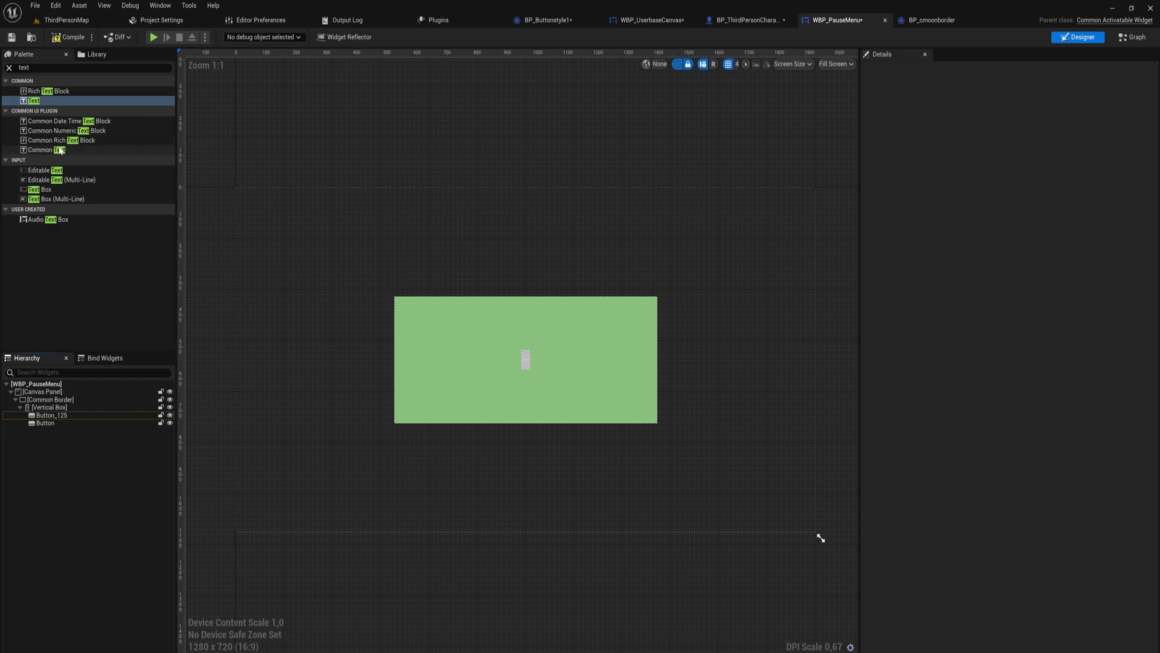
left_click_drag(38, 103, 60, 416)
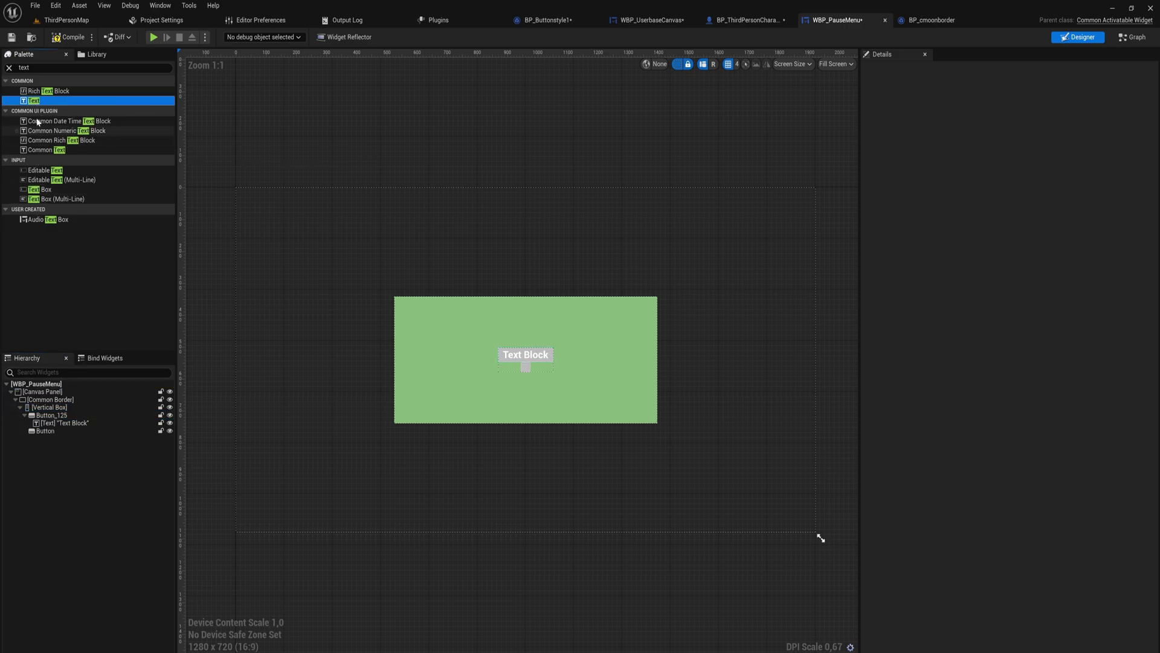
left_click_drag(69, 393, 51, 433)
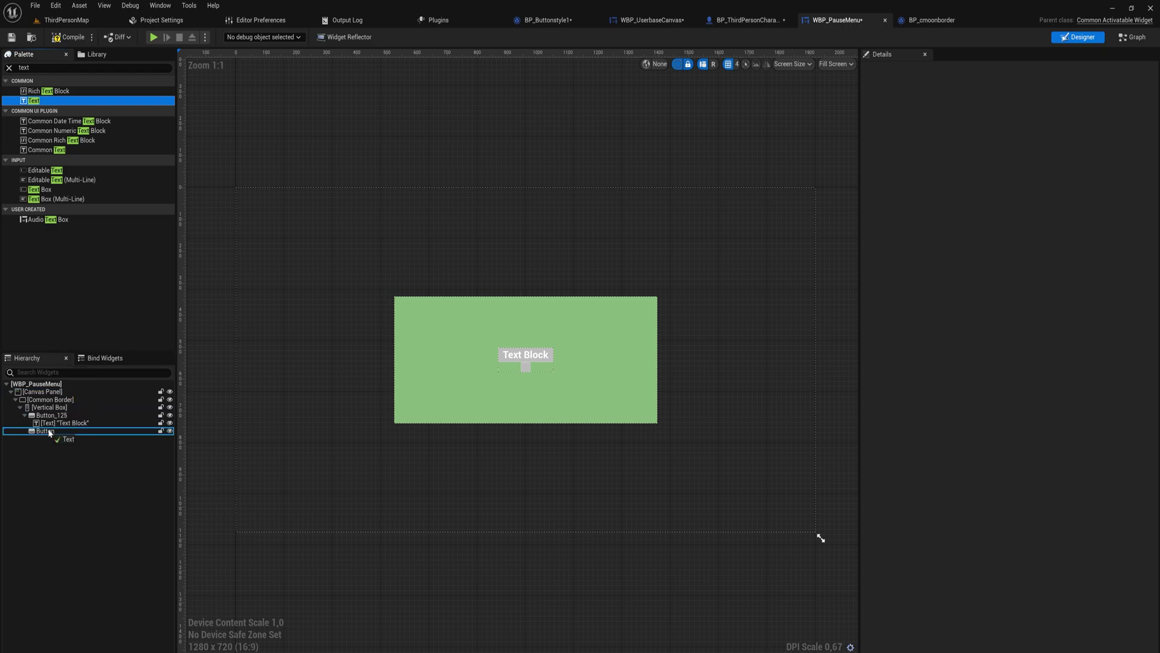
- Give the buttons a padding of 50
left_click(52, 415)
left_click(1027, 116)
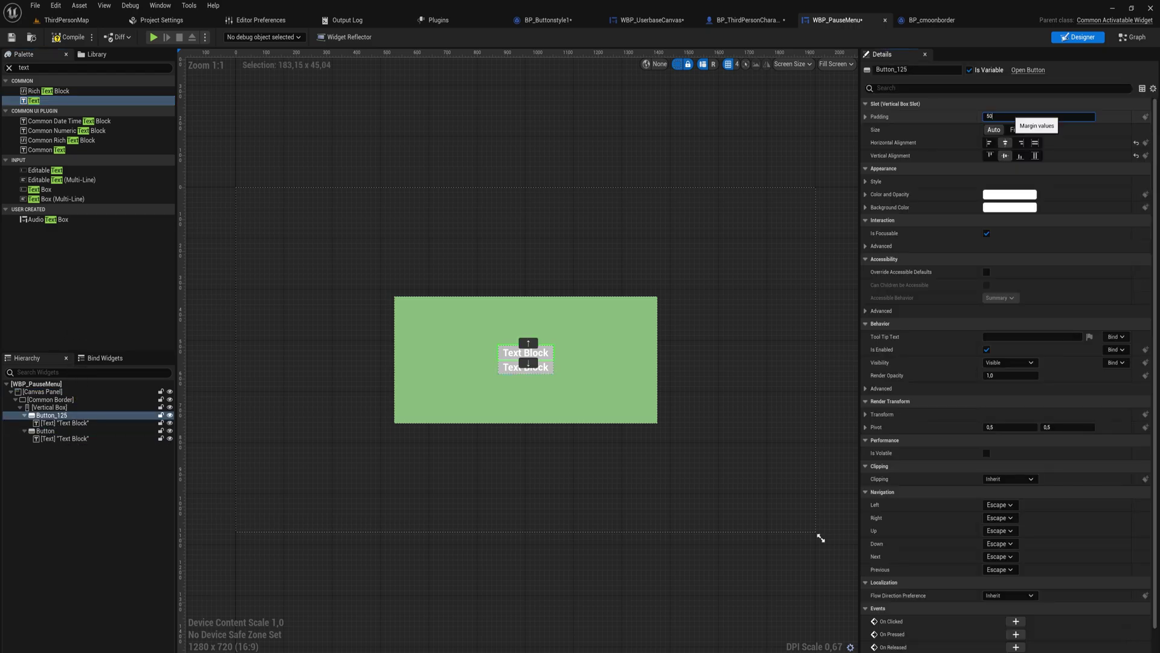
key("Return")
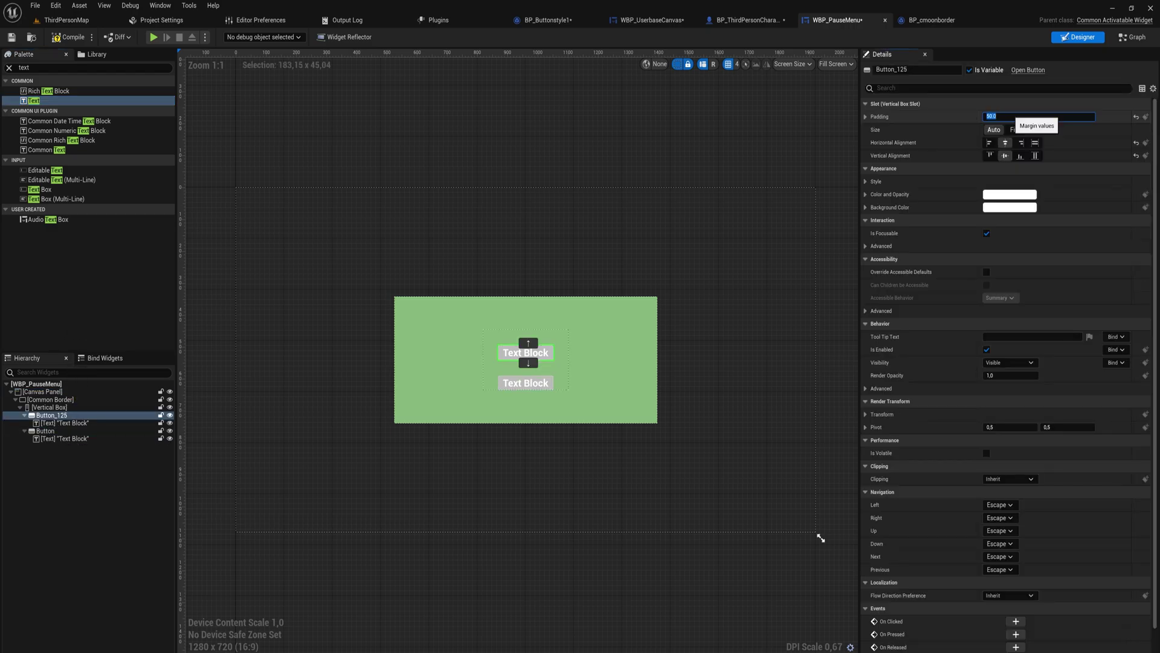
left_click(76, 434)
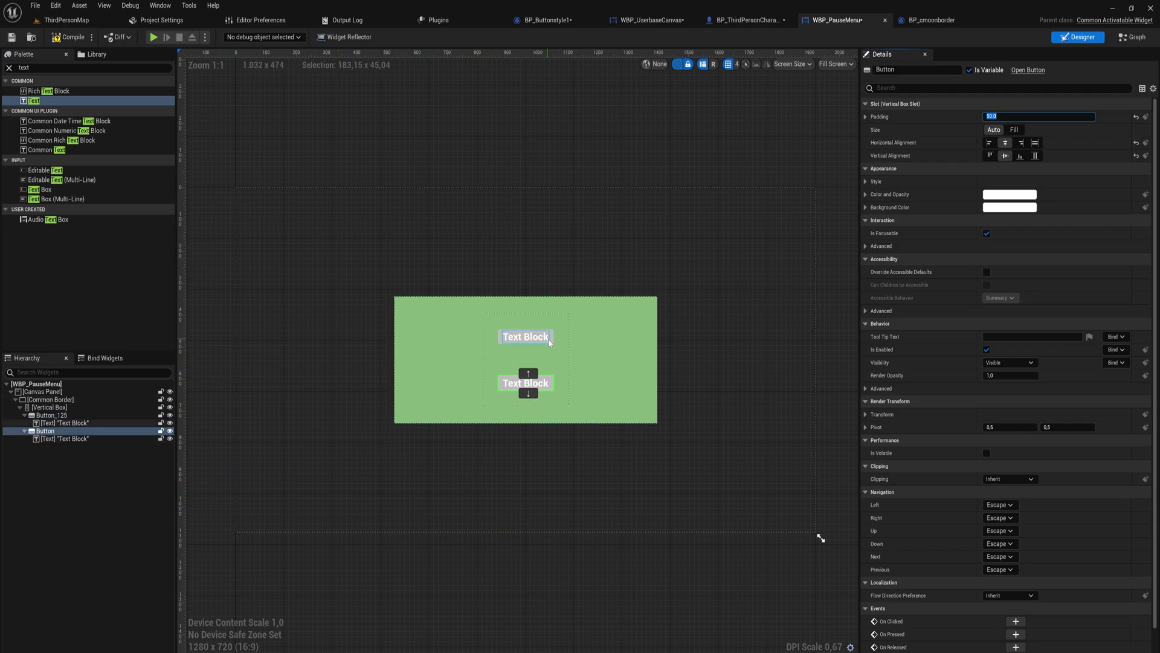
left_click(550, 342)
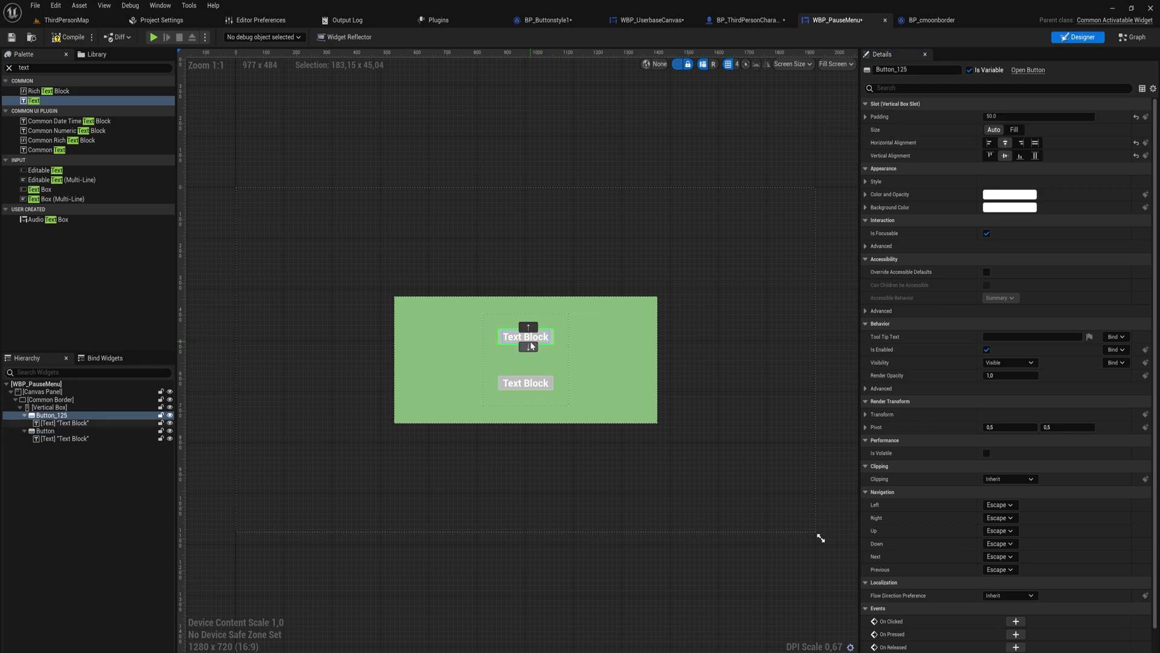
left_click(552, 381)
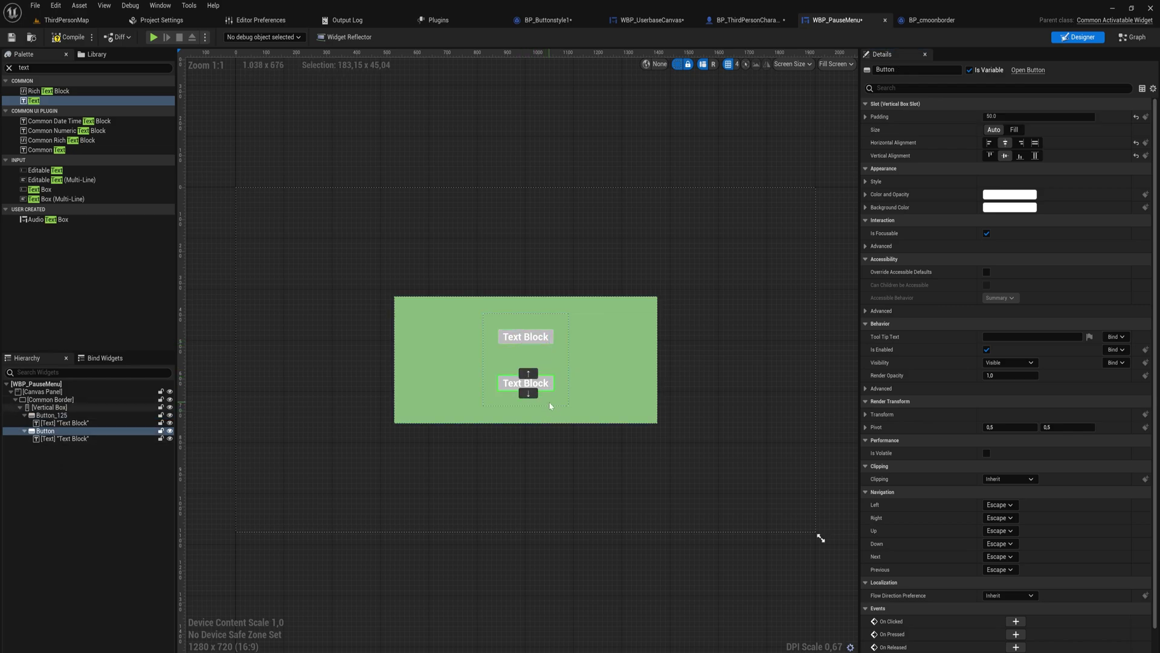
- Label the buttons "Keep playing" and "Return to menu"
double_click(526, 337)
type("Keep playing")
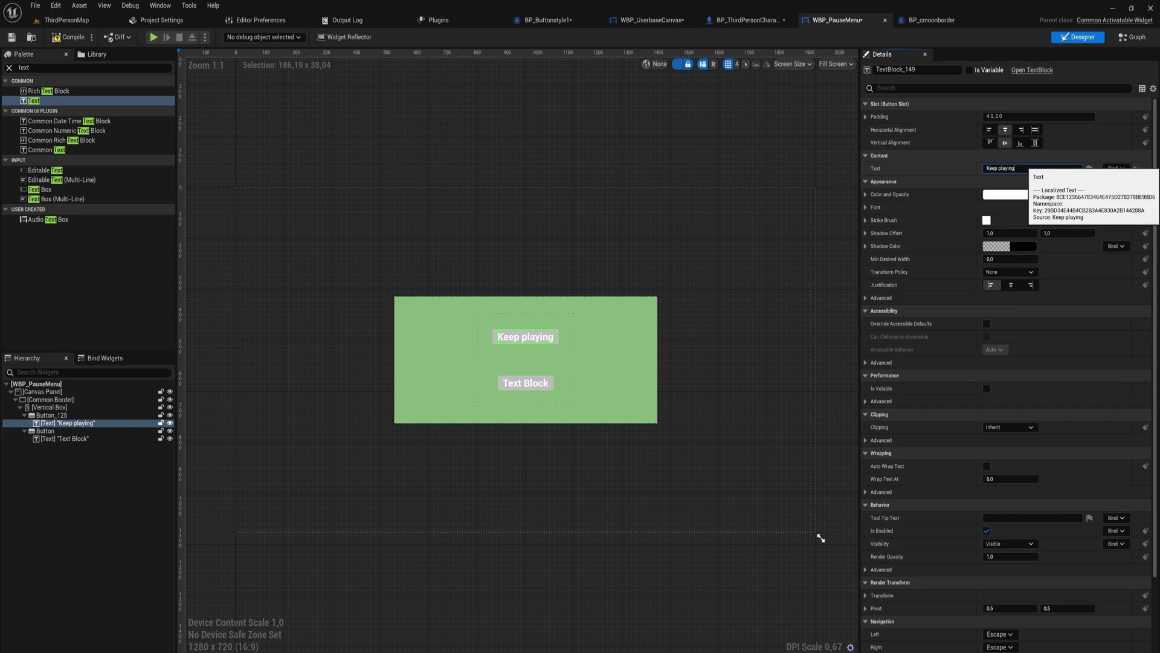
left_click(65, 438)
left_click(1032, 169)
type("Return to menu")
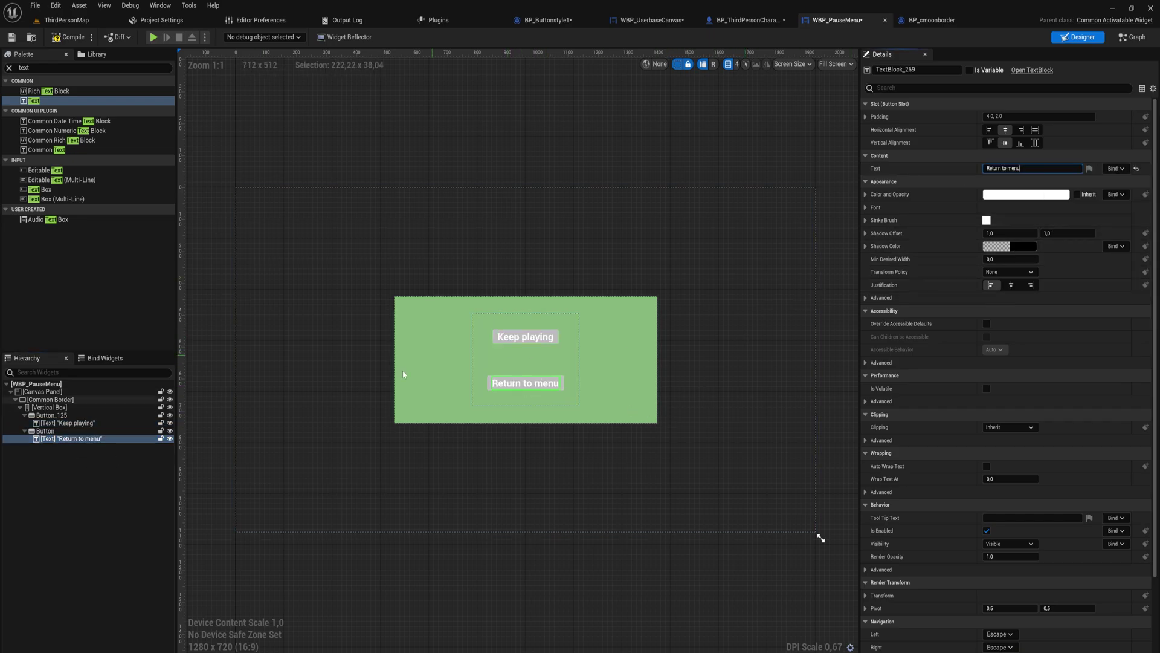
- Add a full-screen Background Blur with strength about 7.5 and ZOrder -1
left_click_drag(51, 91, 237, 447)
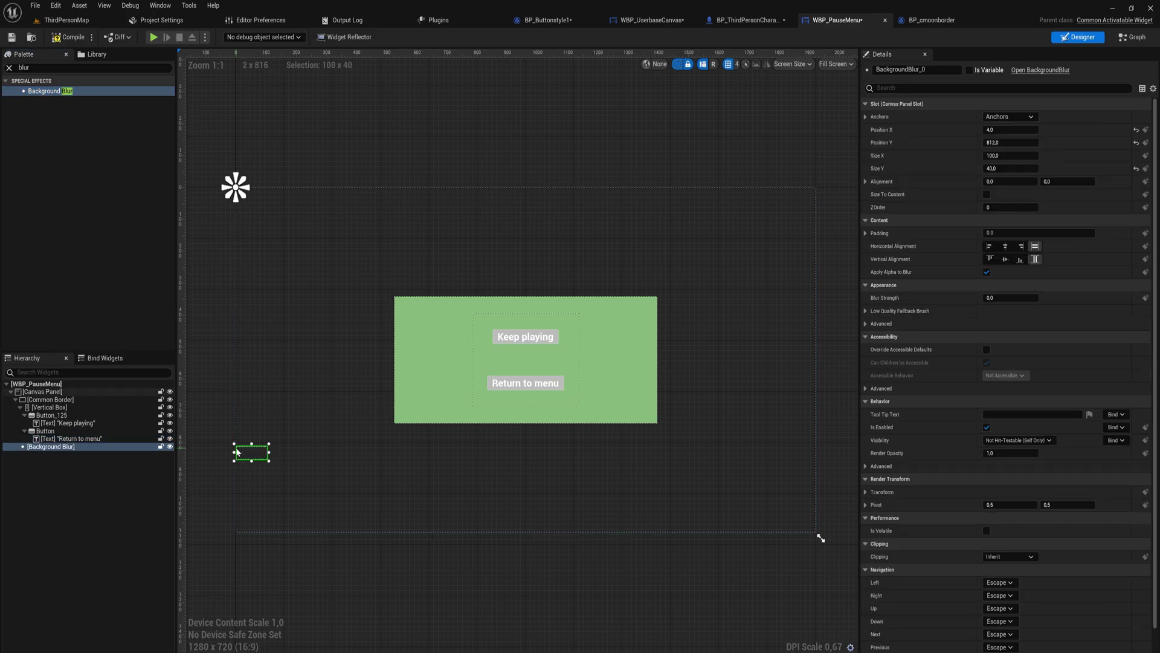
left_click(270, 448)
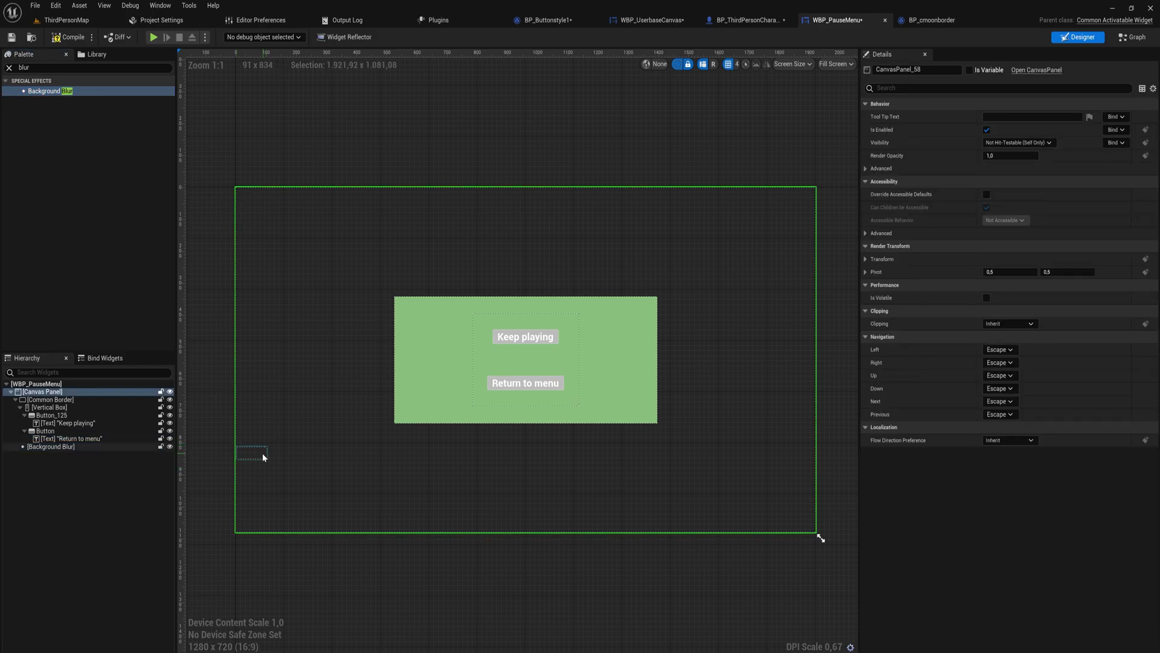
left_click_drag(270, 444, 821, 181)
left_click_drag(234, 461, 227, 540)
left_click_drag(1009, 297, 1040, 298)
left_click(994, 208)
key("Return")
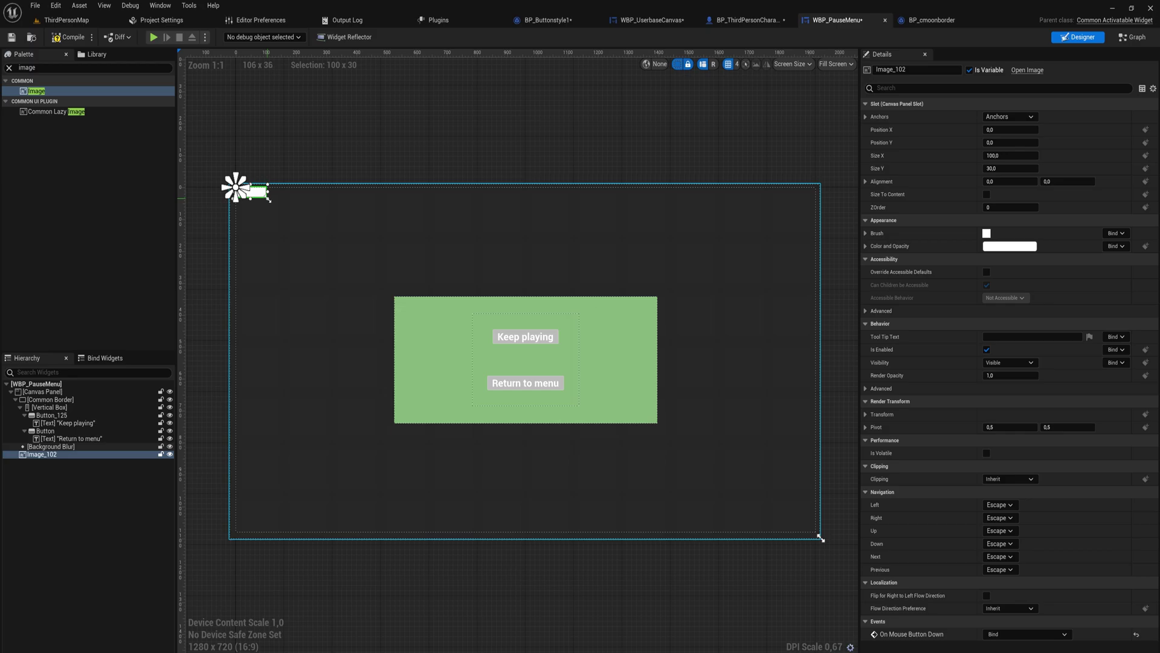
- Add an image tinted pure black at about 0.066 opacity
mouse_move(819, 536)
left_mouse_down()
mouse_move(658, 468)
mouse_move(785, 536)
mouse_move(818, 536)
left_mouse_up()
left_click(1010, 246)
left_click_drag(925, 293, 923, 375)
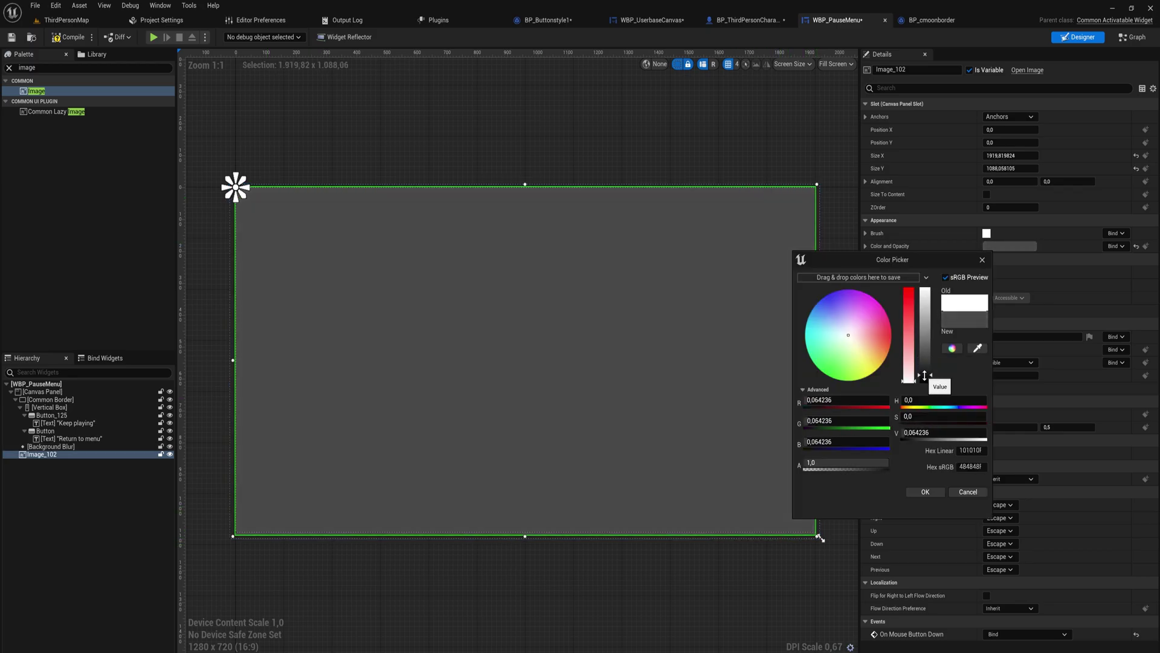
left_click_drag(871, 463, 816, 463)
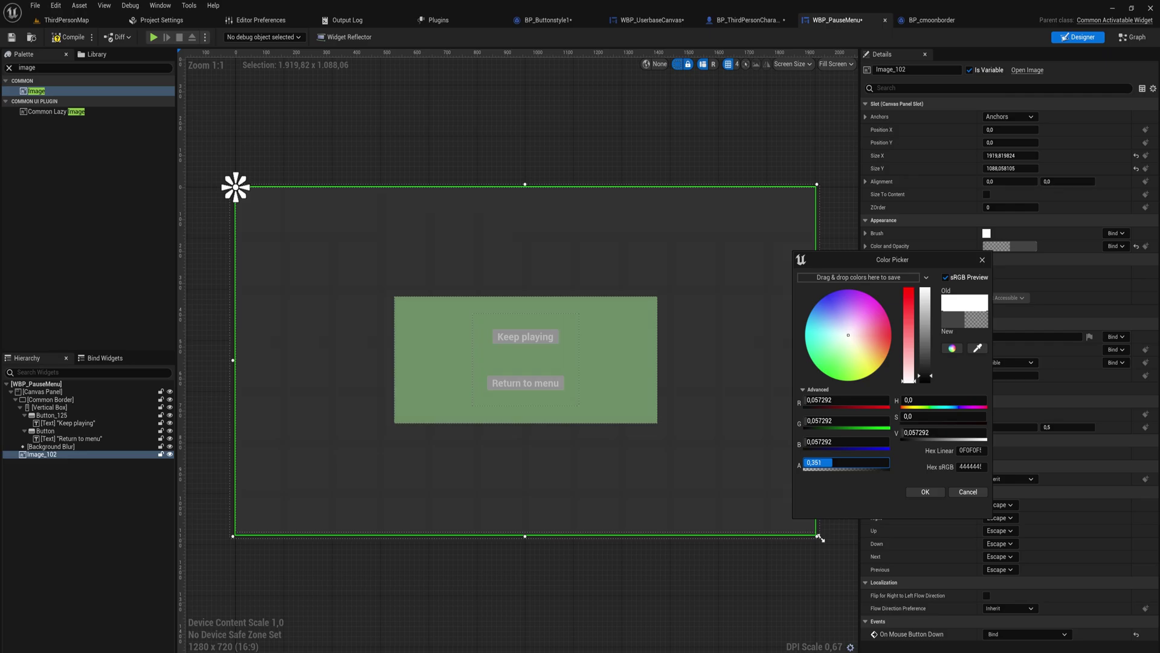
left_click_drag(923, 376, 923, 382)
left_click_drag(816, 462, 804, 463)
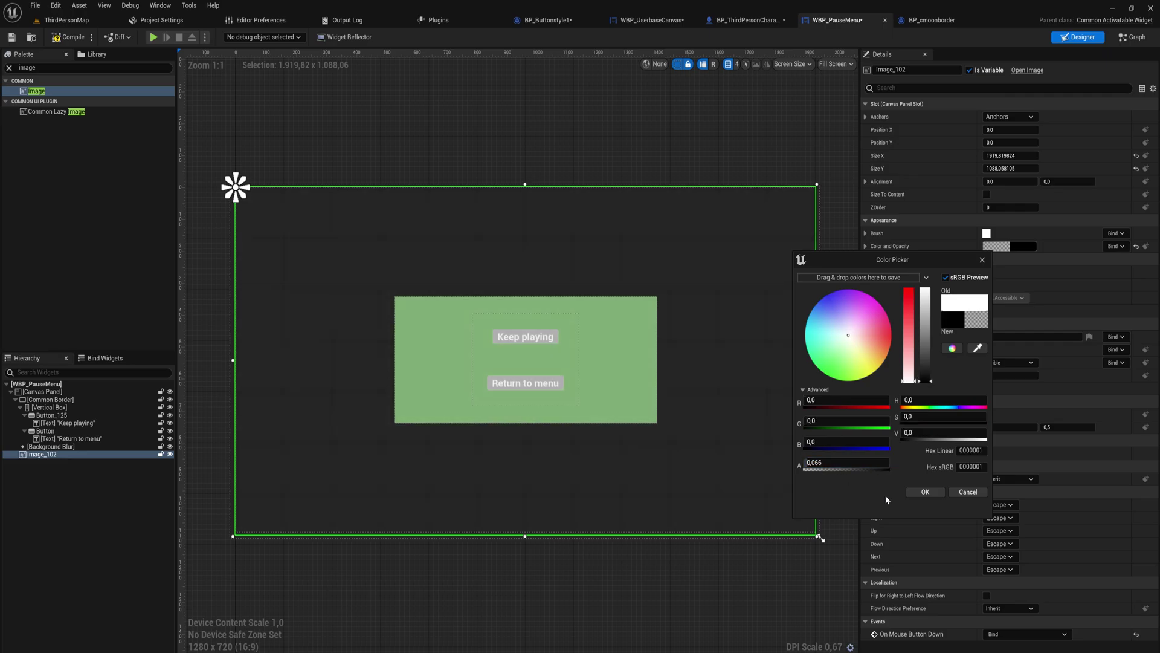
left_click(925, 492)
- Set the image's ZOrder to -1 and select the Keep playing button
left_click(1010, 209)
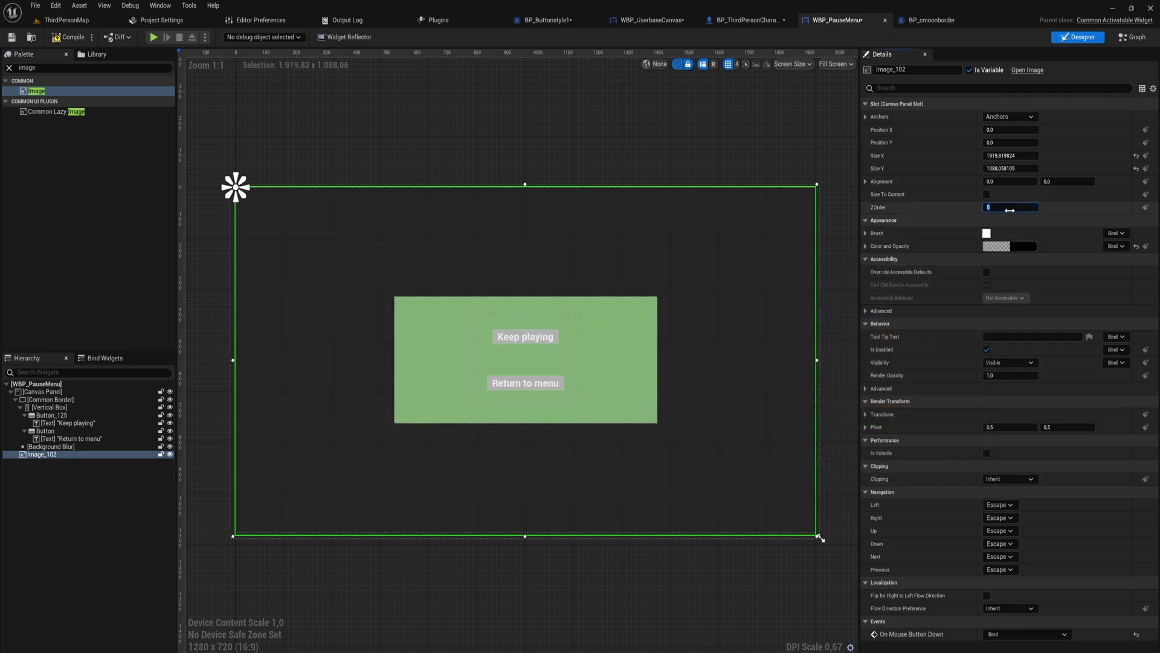
type("-1")
key("Return")
left_click(556, 342)
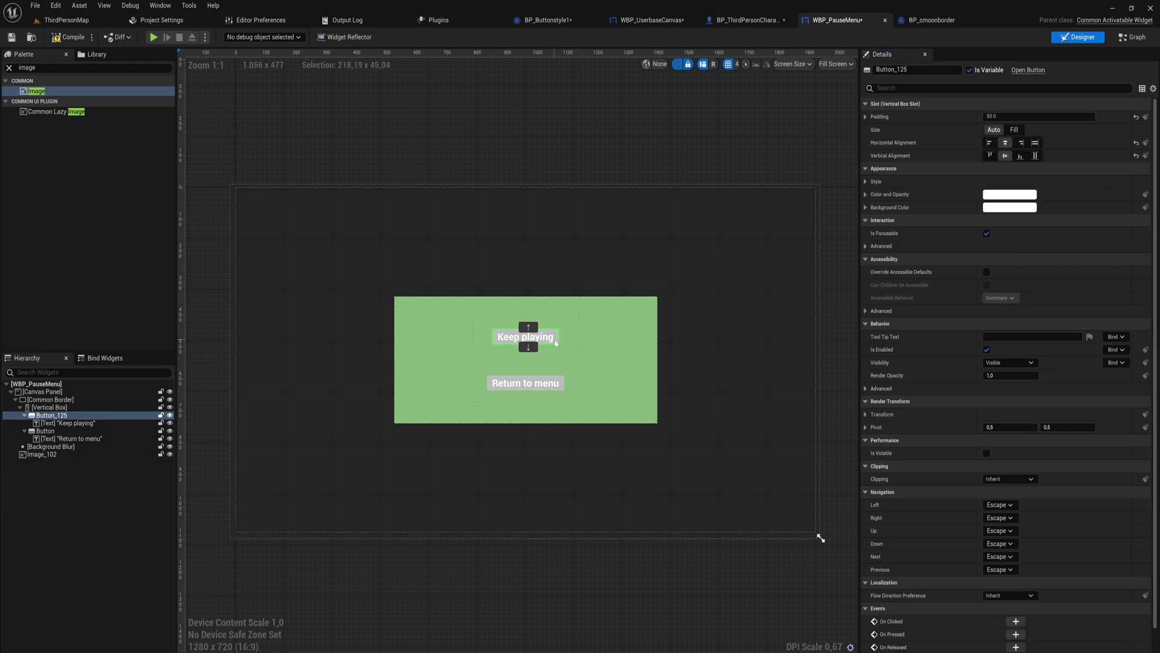
- Add an On Clicked event for Button_125 and a Cast To BP_ThirdPersonCharacter after Event Construct
left_click(1132, 37)
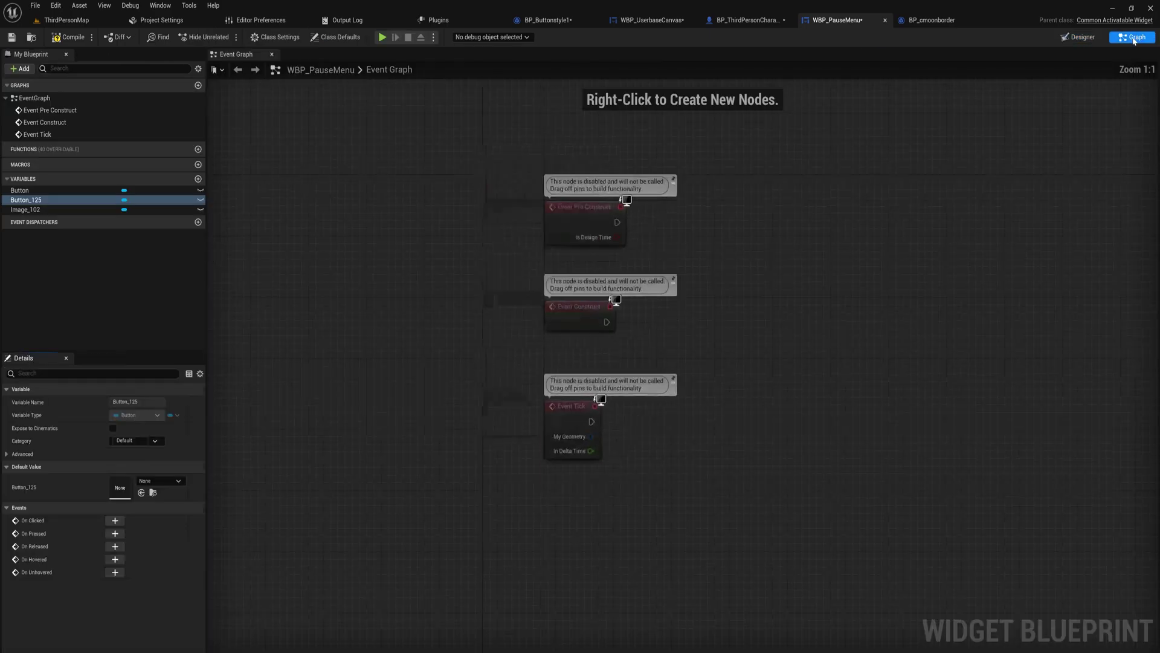
left_click(115, 520)
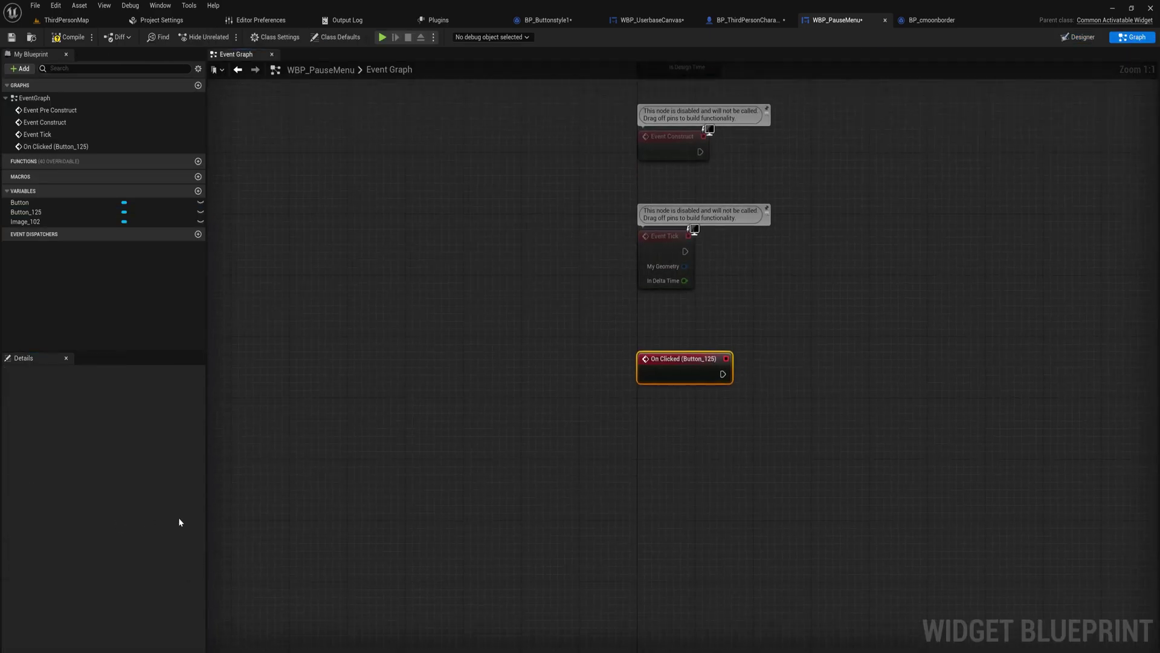
left_click(766, 330)
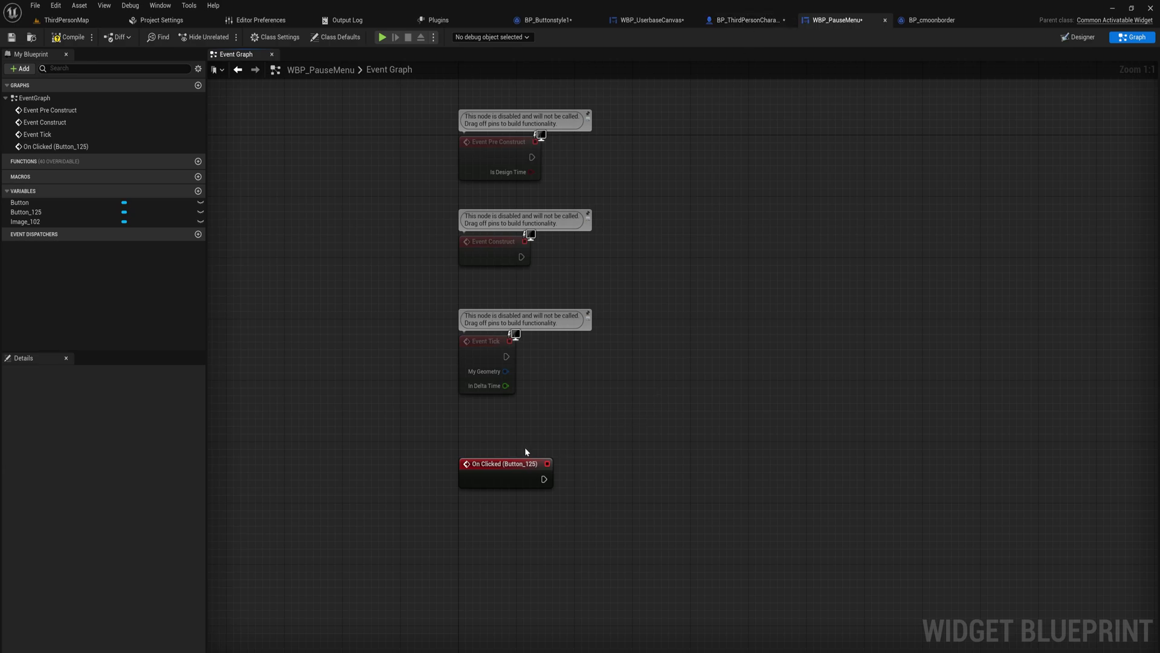
right_click_drag(538, 251, 509, 261)
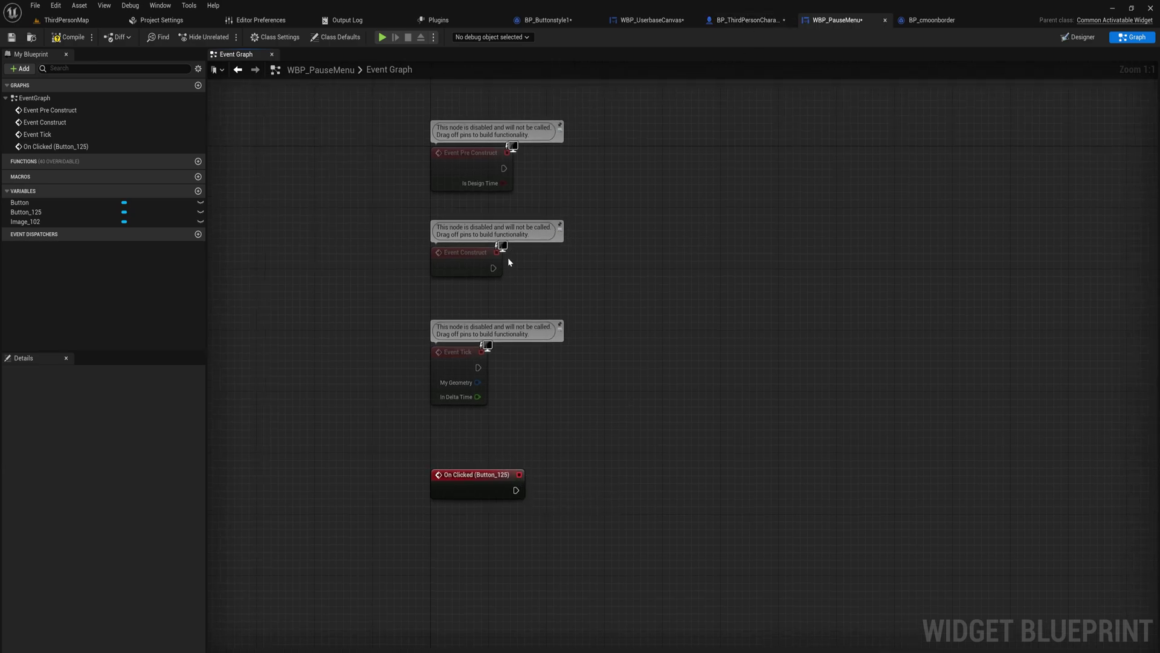
left_click_drag(492, 268, 536, 272)
type("cast")
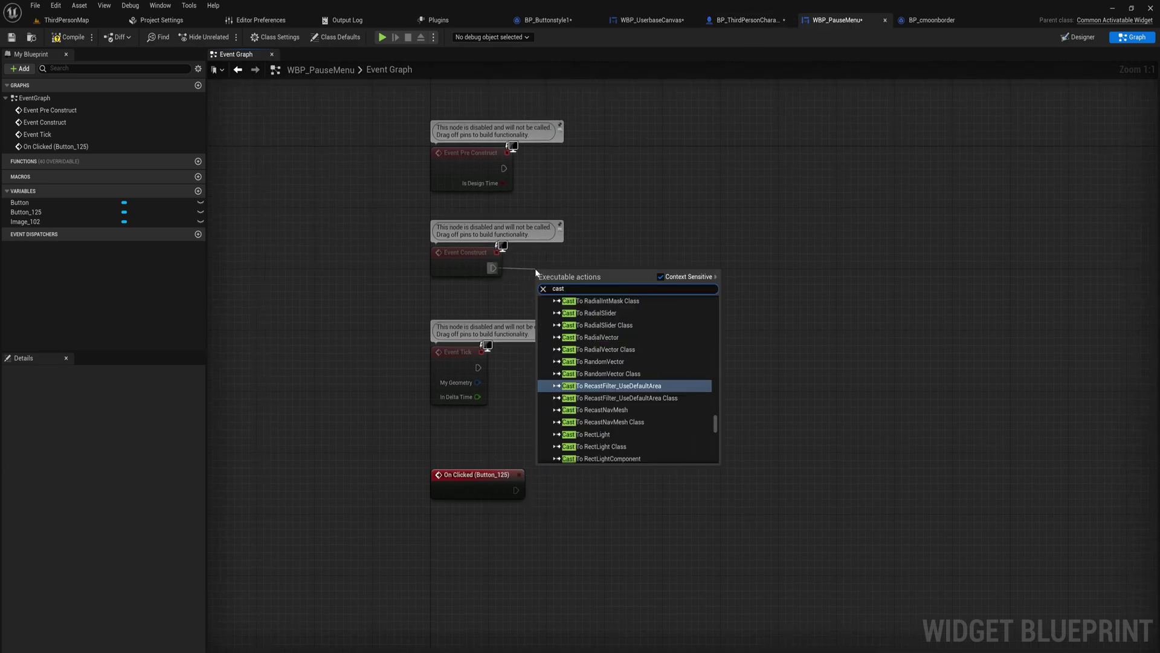
type(" to bp_thi")
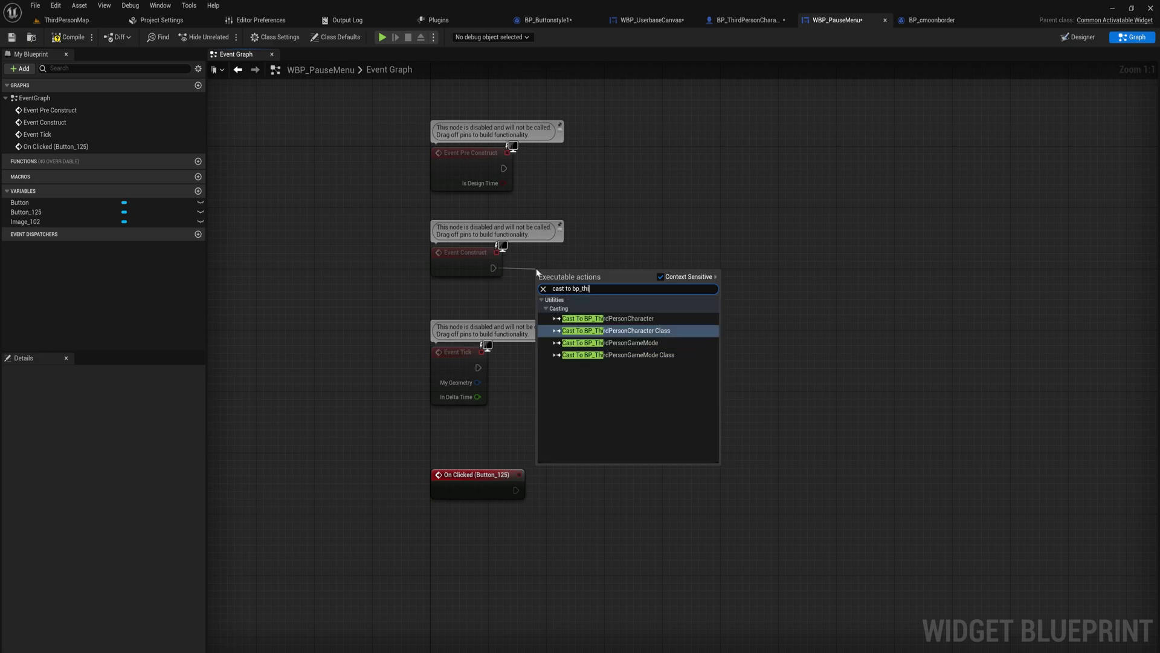
key("Up")
key("Return")
- Feed Get Player Character into the cast and promote the cast result to a variable
right_click(462, 300)
type("get player")
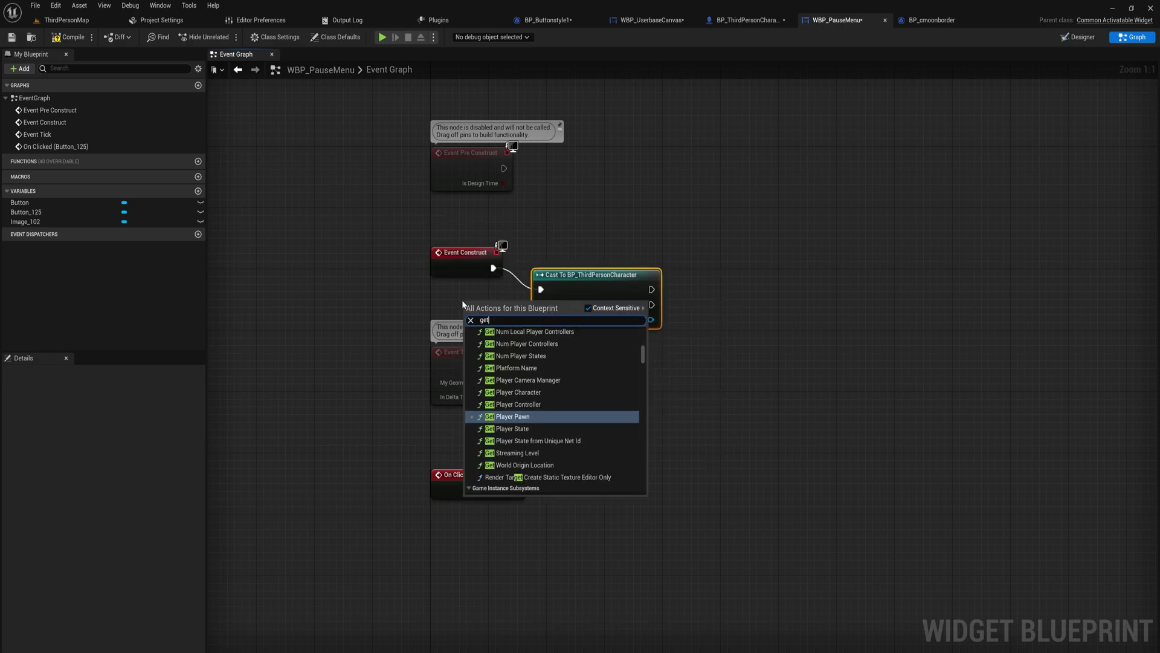
key("Return")
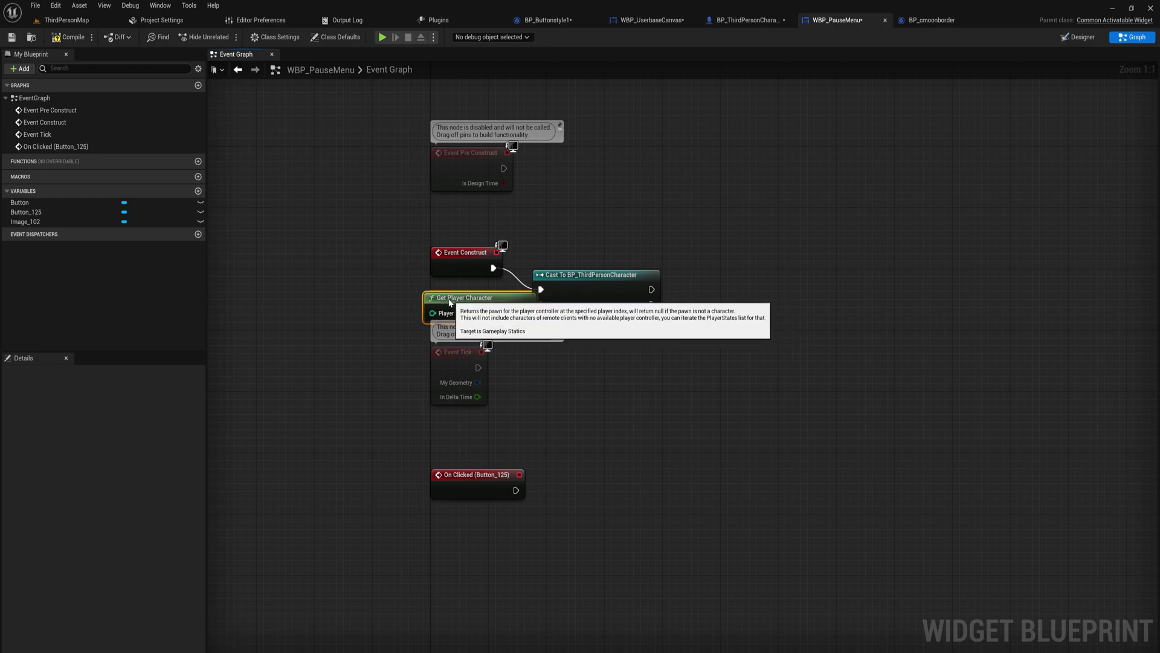
left_click_drag(476, 305, 396, 289)
left_click_drag(487, 306, 542, 304)
left_click_drag(598, 275, 604, 252)
right_click_drag(653, 299, 589, 302)
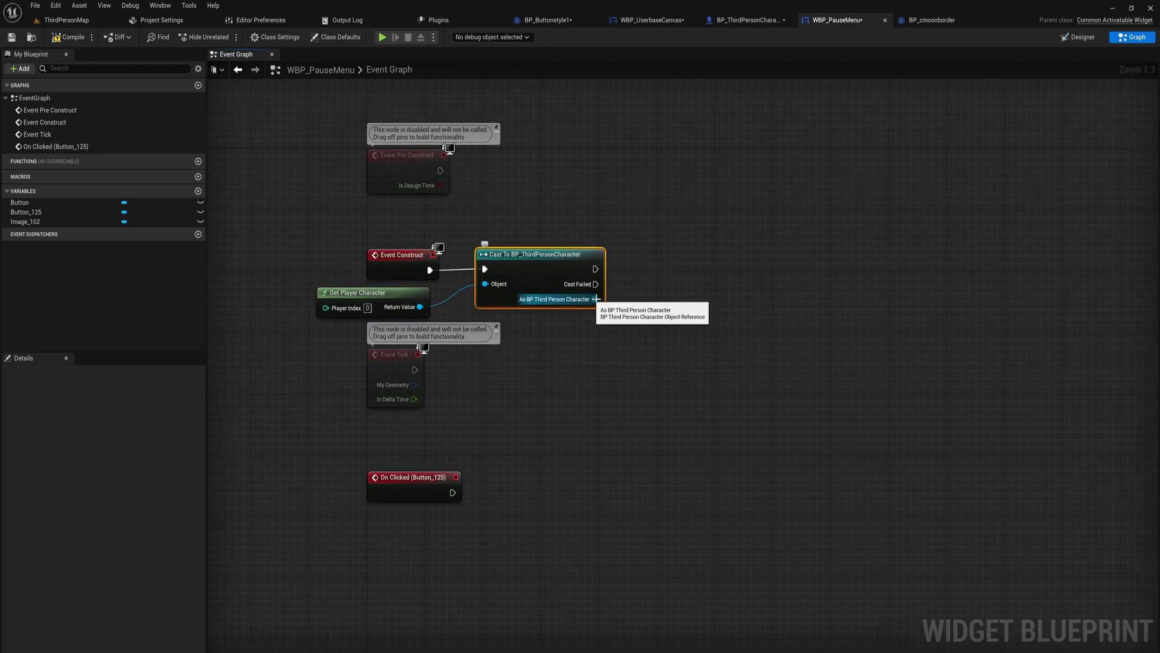
right_click(595, 299)
left_click(639, 318)
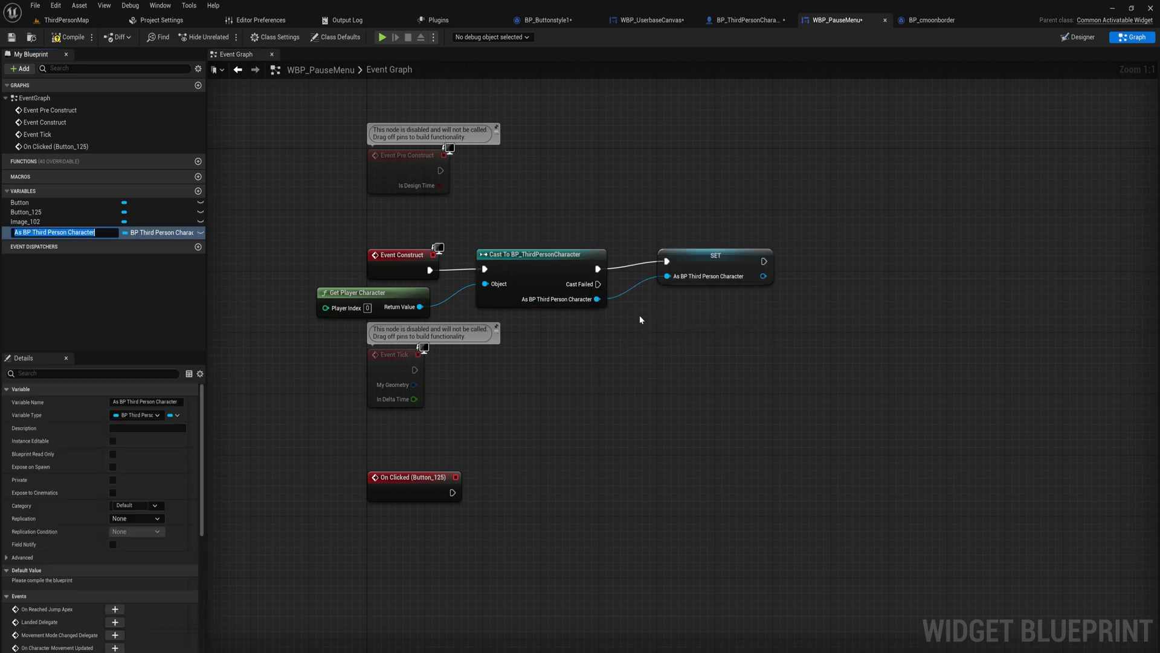
right_click_drag(472, 436, 492, 307)
- On Button_125's click, call Remove Widget on the character's Widget Canvas, passing Self
left_click_drag(66, 233, 388, 399, "ctrl")
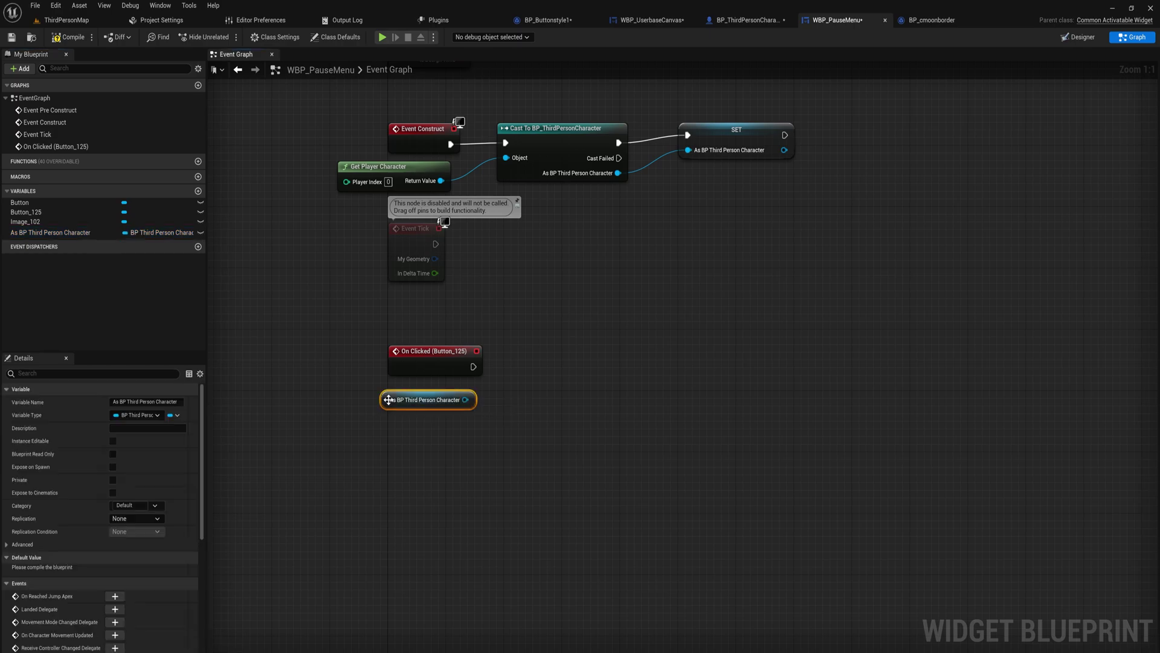
left_click_drag(466, 399, 514, 403)
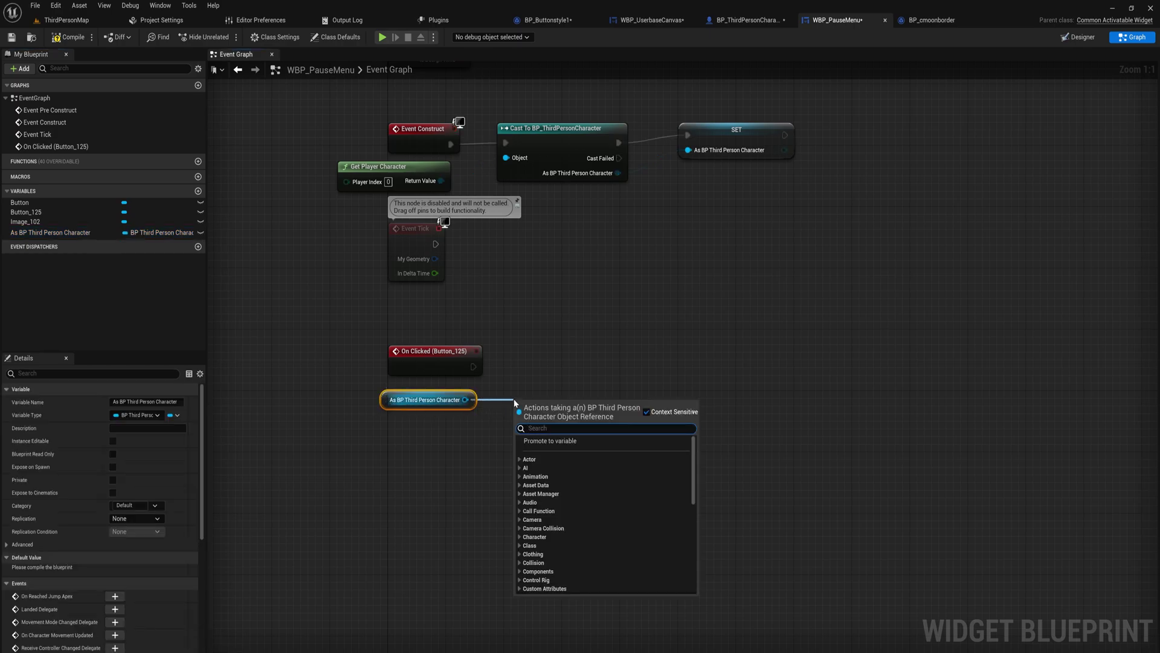
type("widget canvas")
left_click(604, 549)
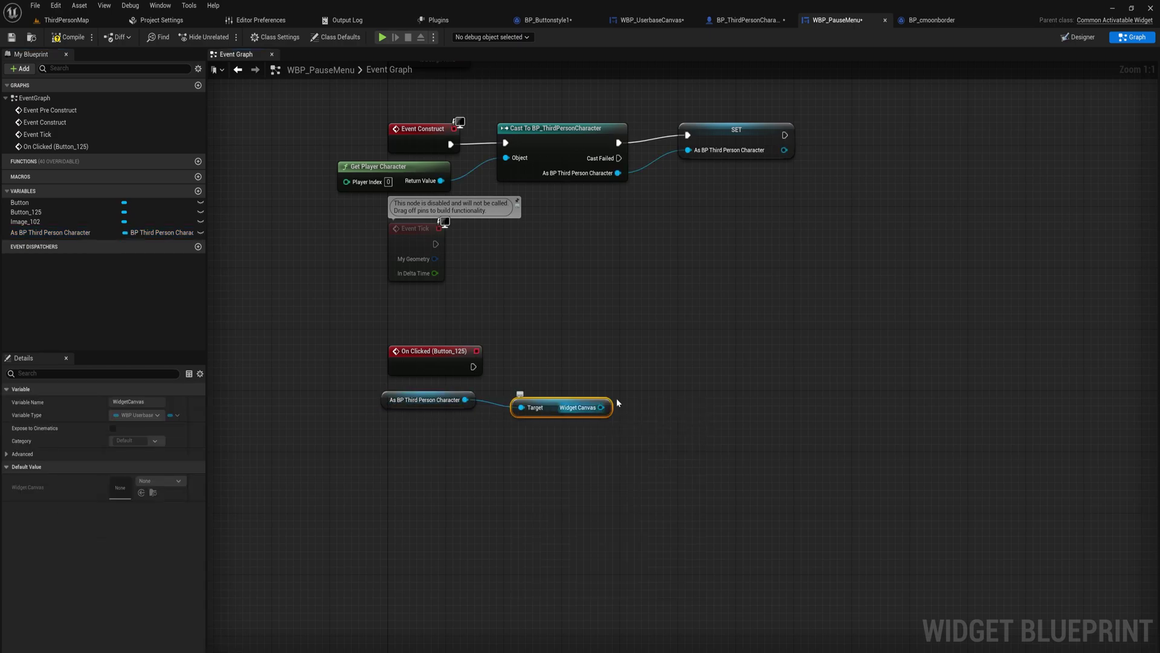
left_click_drag(601, 408, 640, 345)
type("remove widget")
key("Return")
left_click_drag(474, 366, 643, 373)
right_click(545, 459)
type("self")
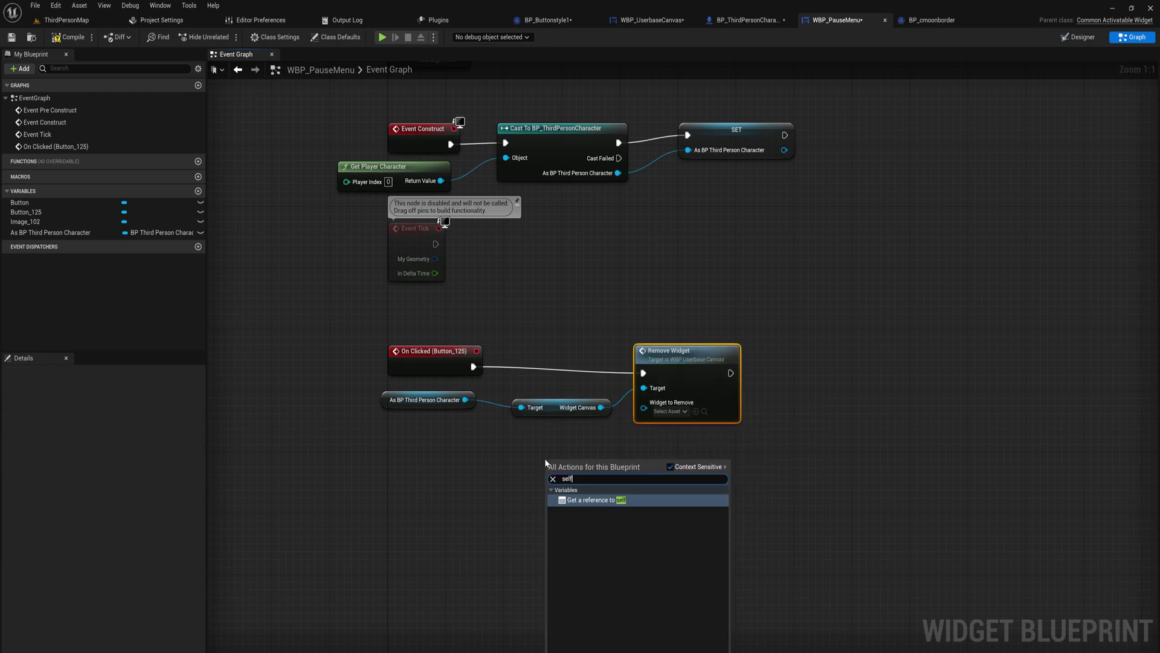
key("Return")
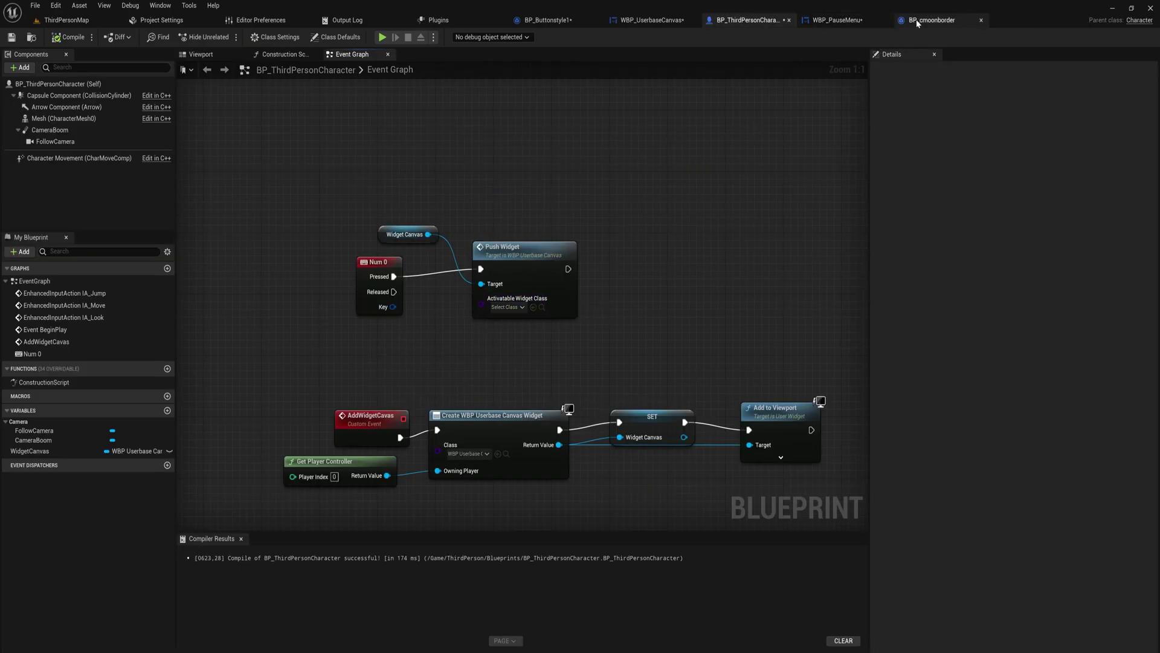
- Set Push Widget's class to WBP_PauseMenu and compile the character blueprint
left_click(514, 307)
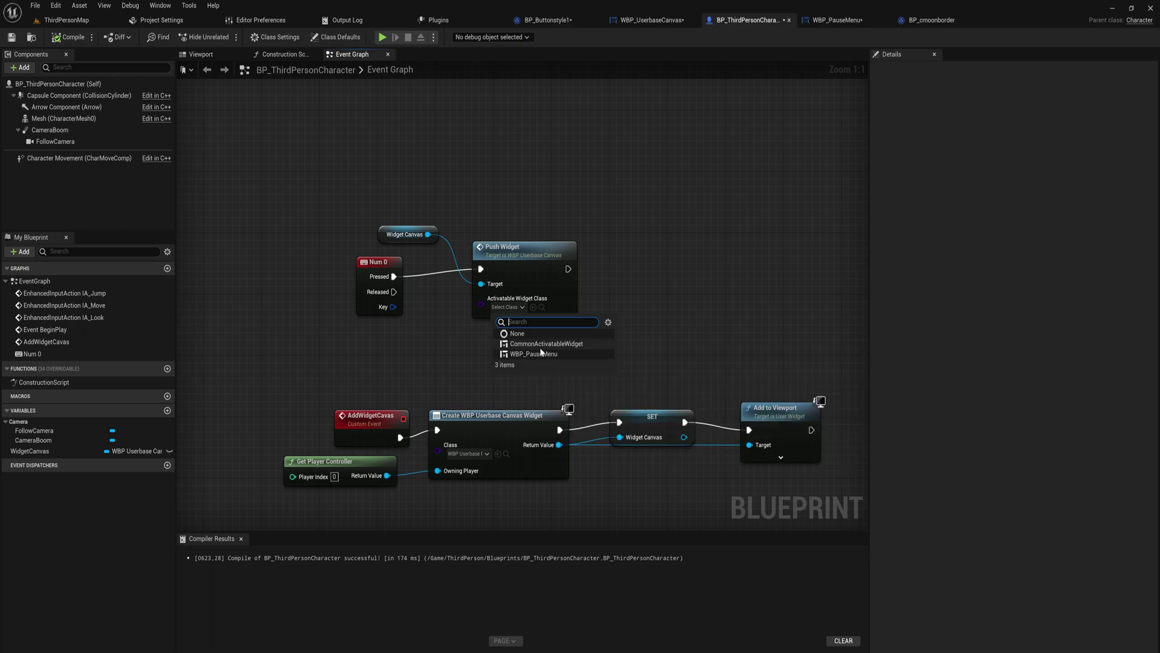
left_click(556, 355)
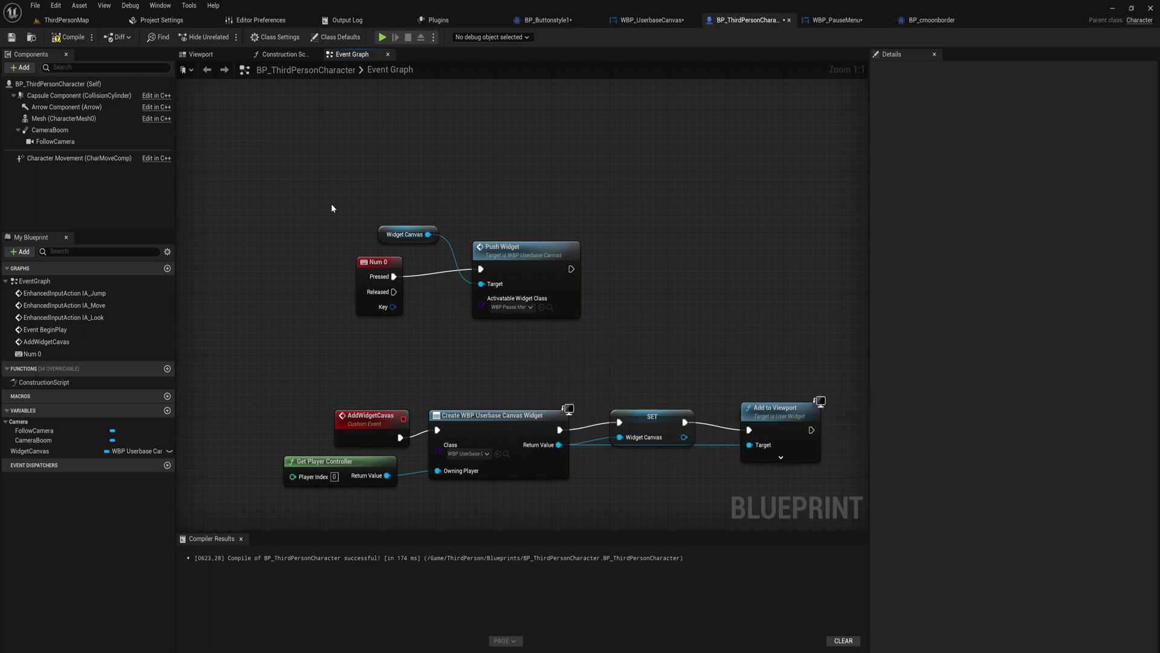
left_click(84, 39)
- Play the level, open the pause menu with P, then stop the session with Esc
key("alt+p")
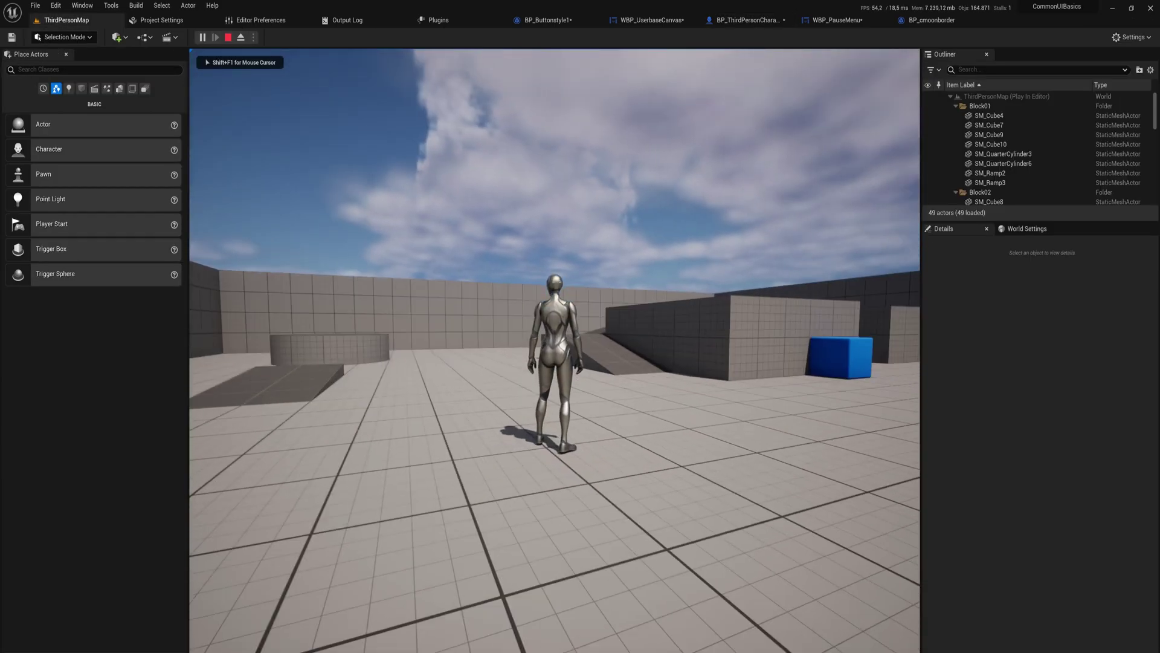
key("p")
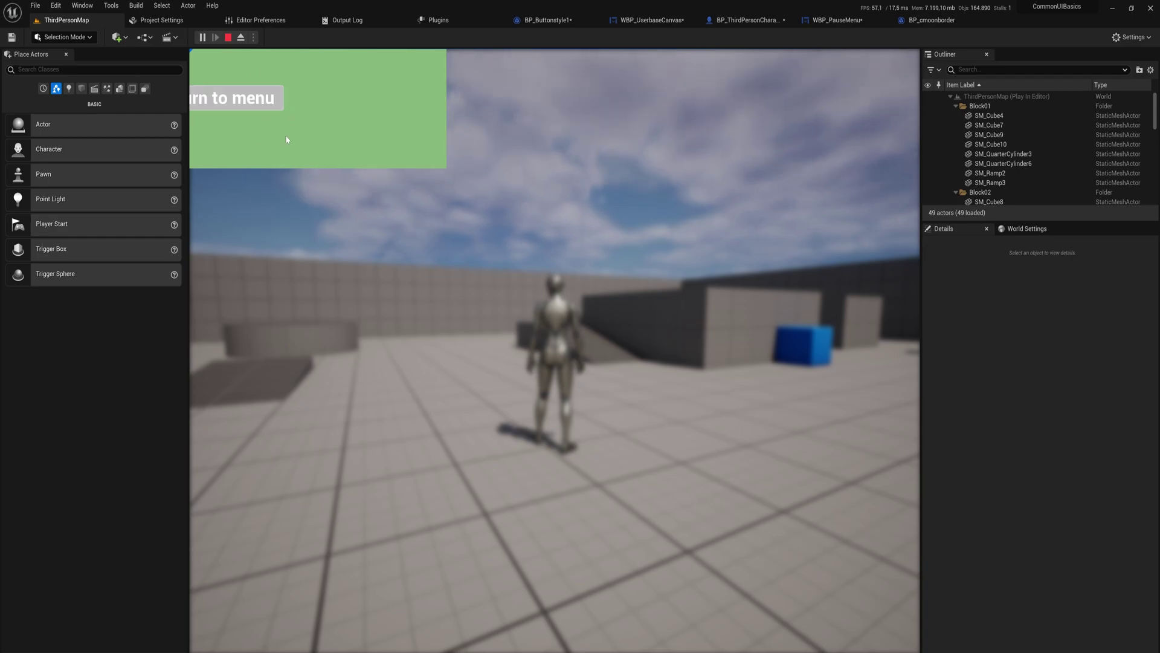
key("Escape")
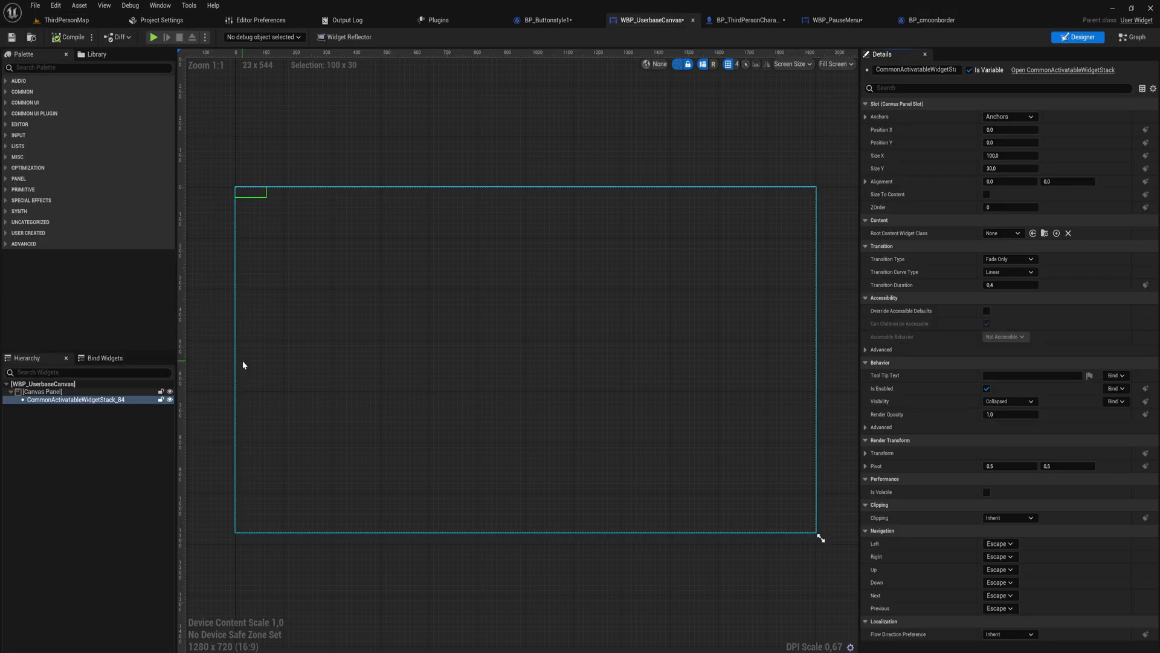
- Anchor the widget stack to the canvas centre with alignment 0.5/0.5
left_click(252, 192)
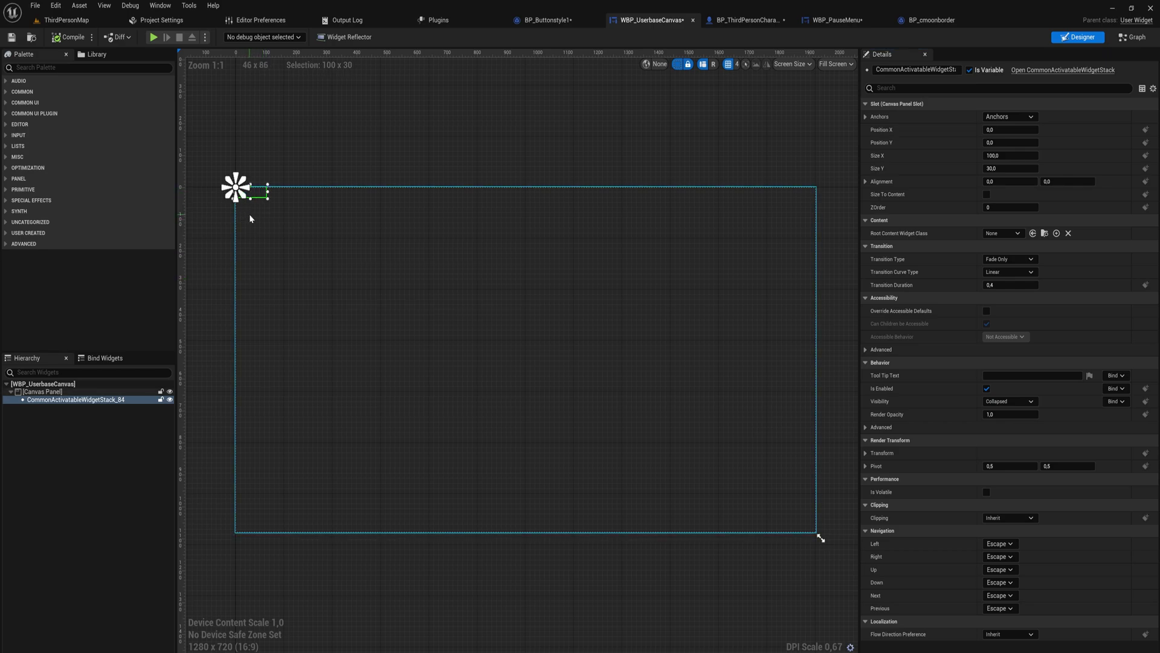
left_click(1009, 117)
left_click(1032, 179)
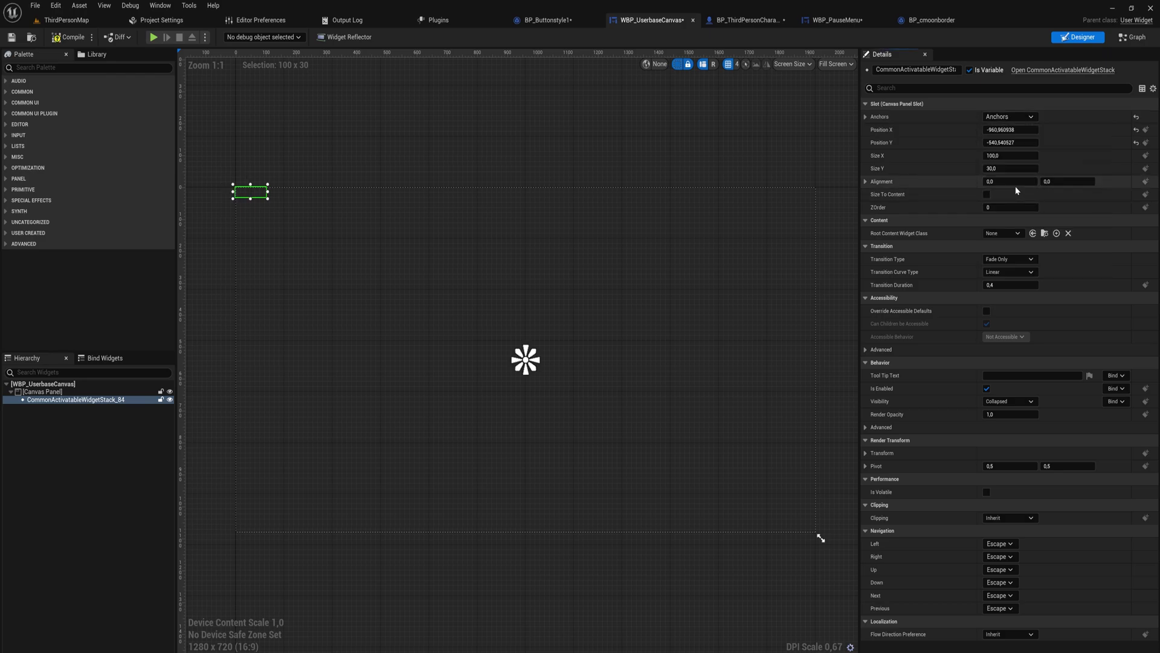
left_click(1020, 181)
type("0,5")
key("Tab")
type("0.5")
key("Return")
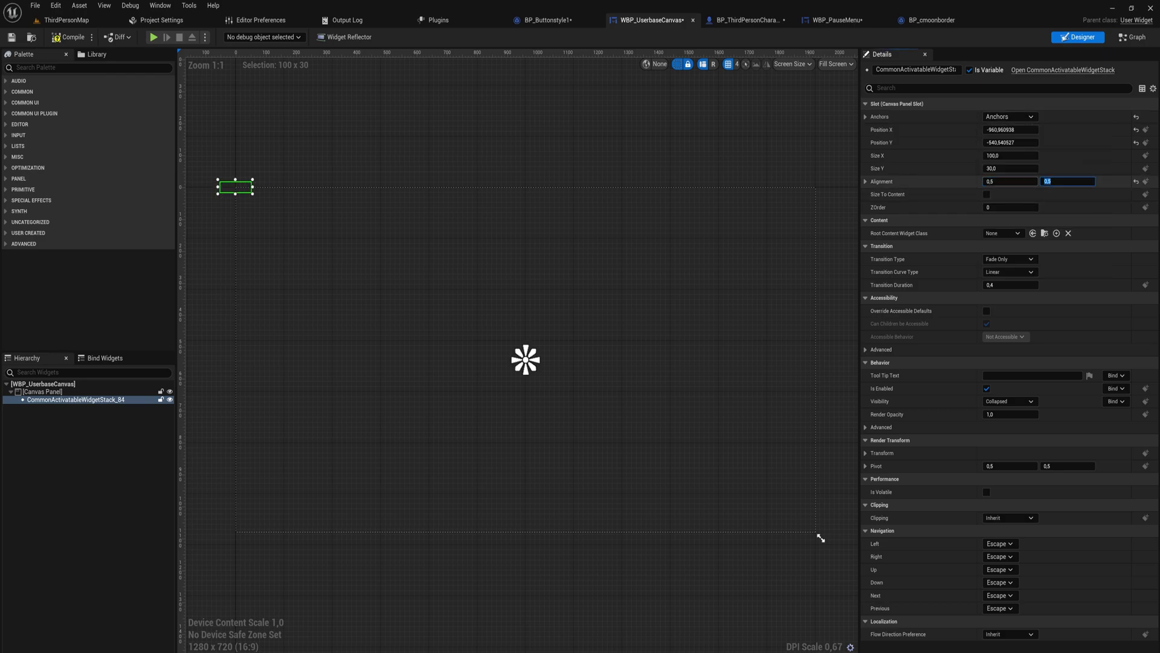
- Set the stack's position to X 0, Y 0 and return to ThirdPersonMap
left_click(1010, 129)
type("0")
key("Tab")
type("0")
key("Return")
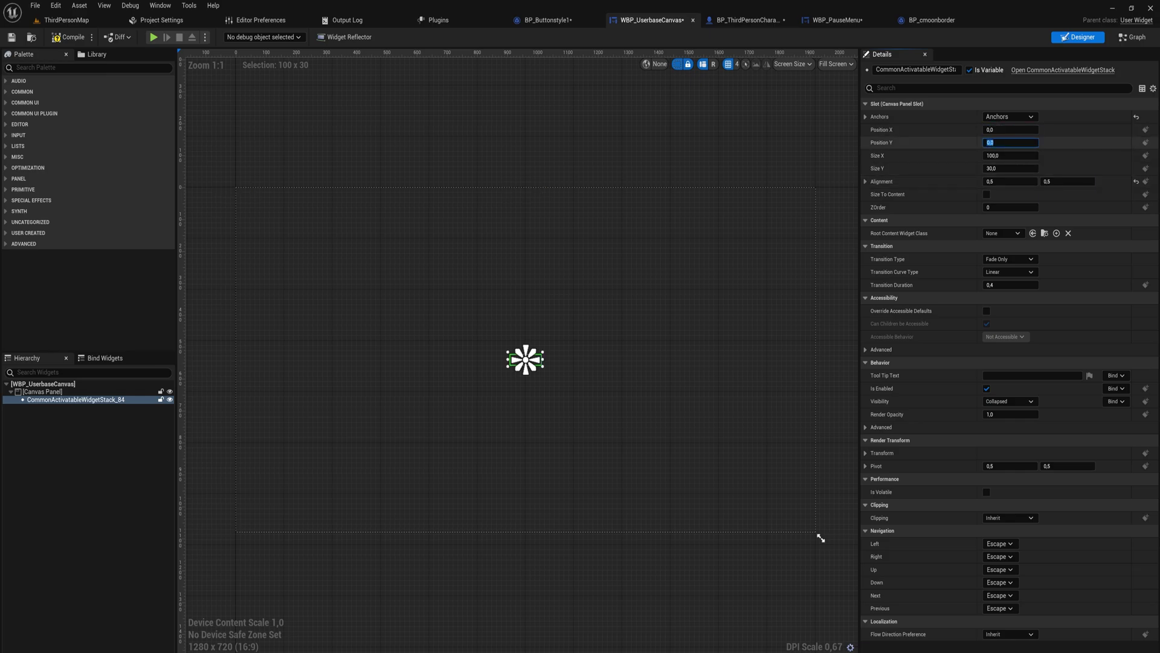
left_click(65, 20)
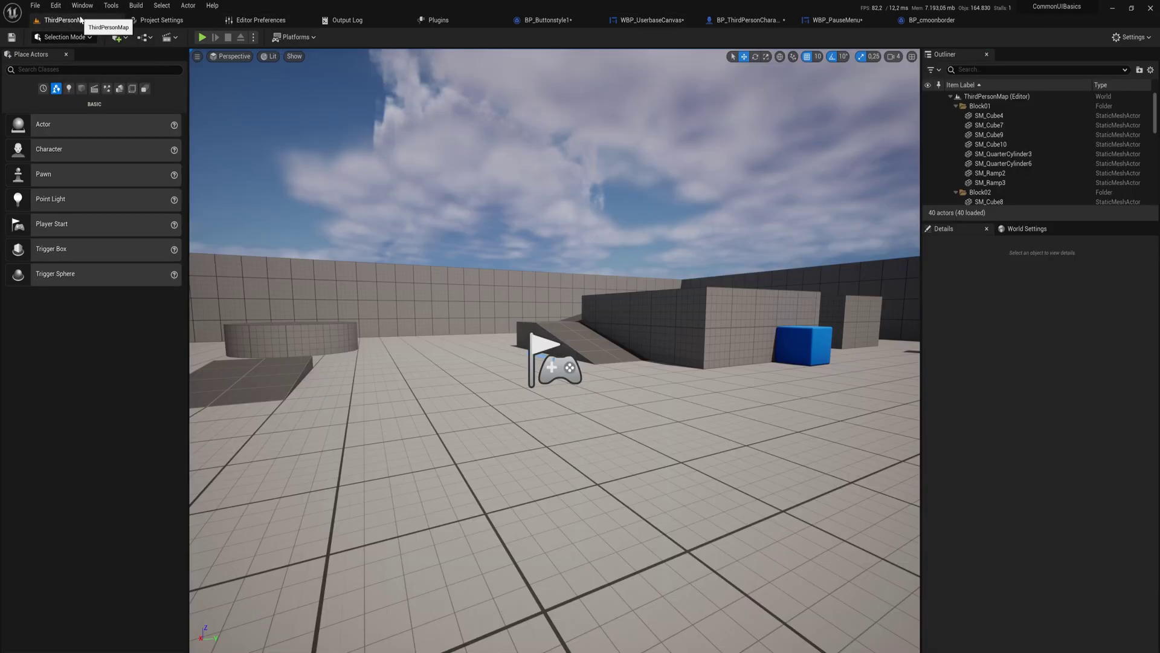
- Play the level, open the centred pause menu, and resume with Keep playing
left_click(203, 38)
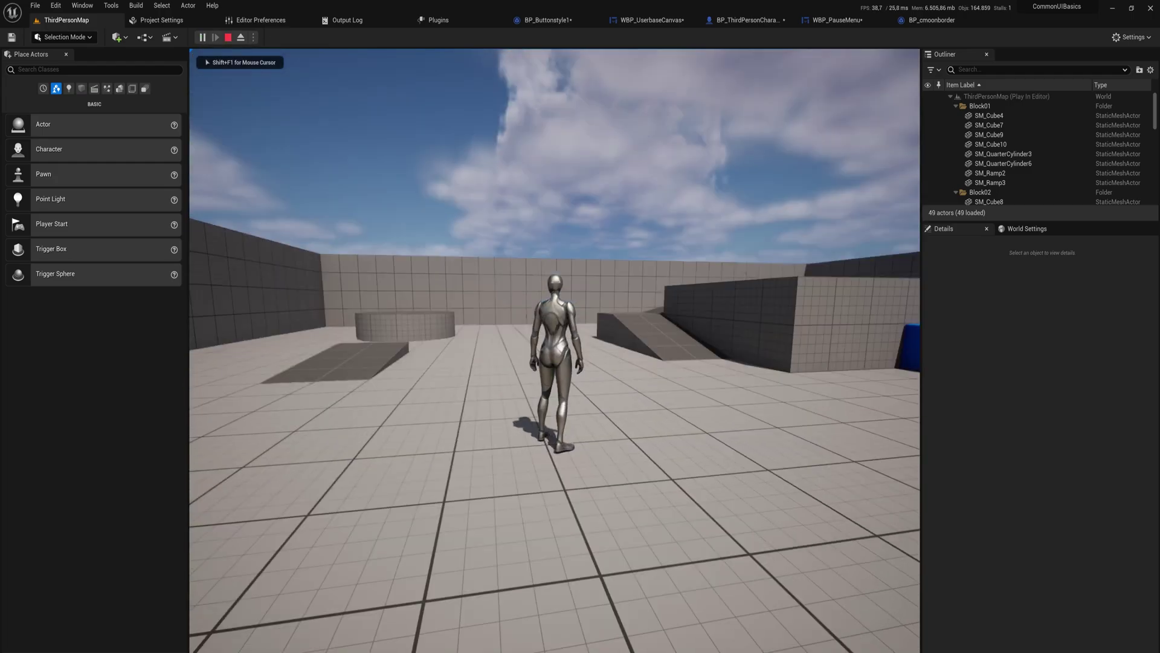
key("Escape")
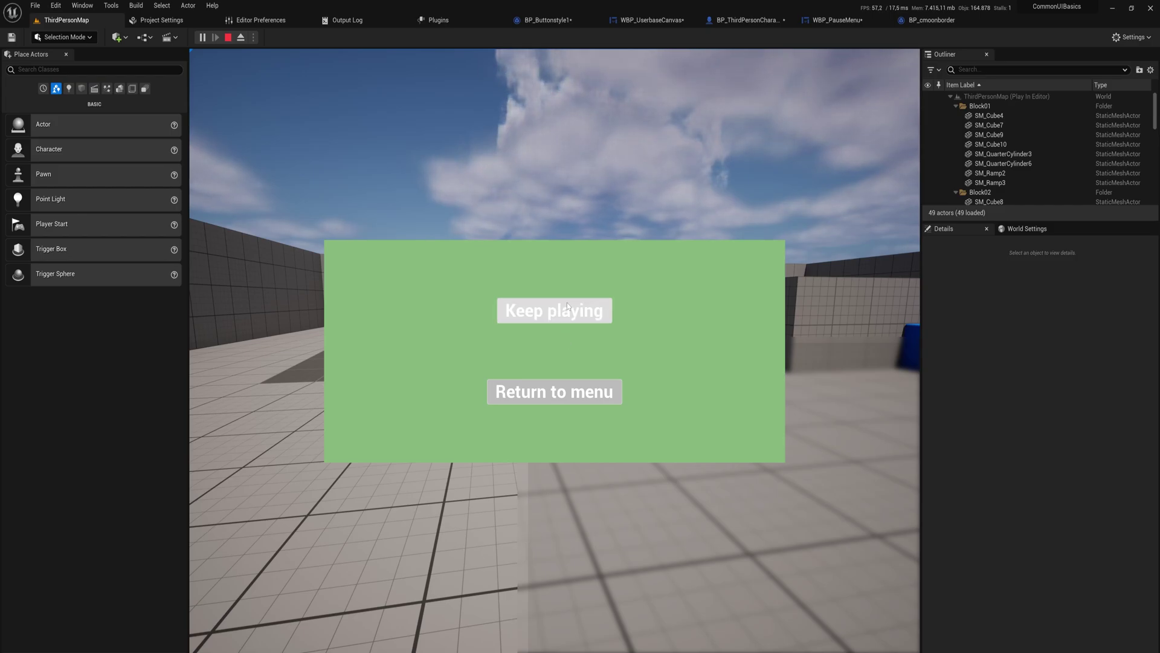
key("Escape")
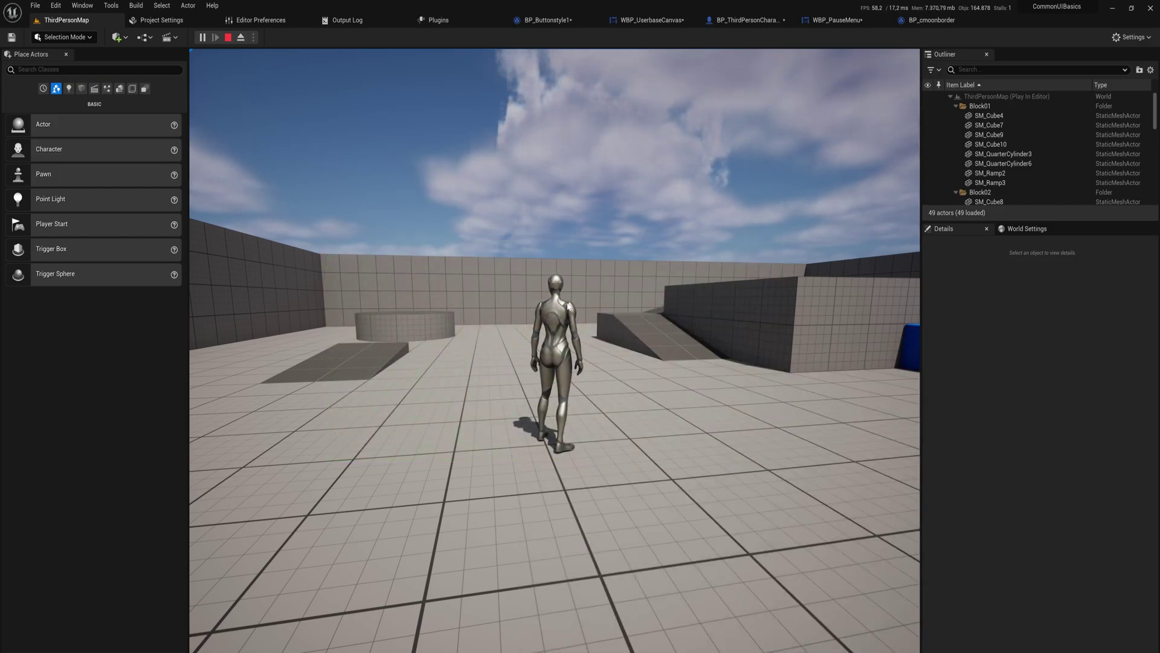
key("Escape")
left_click(568, 309)
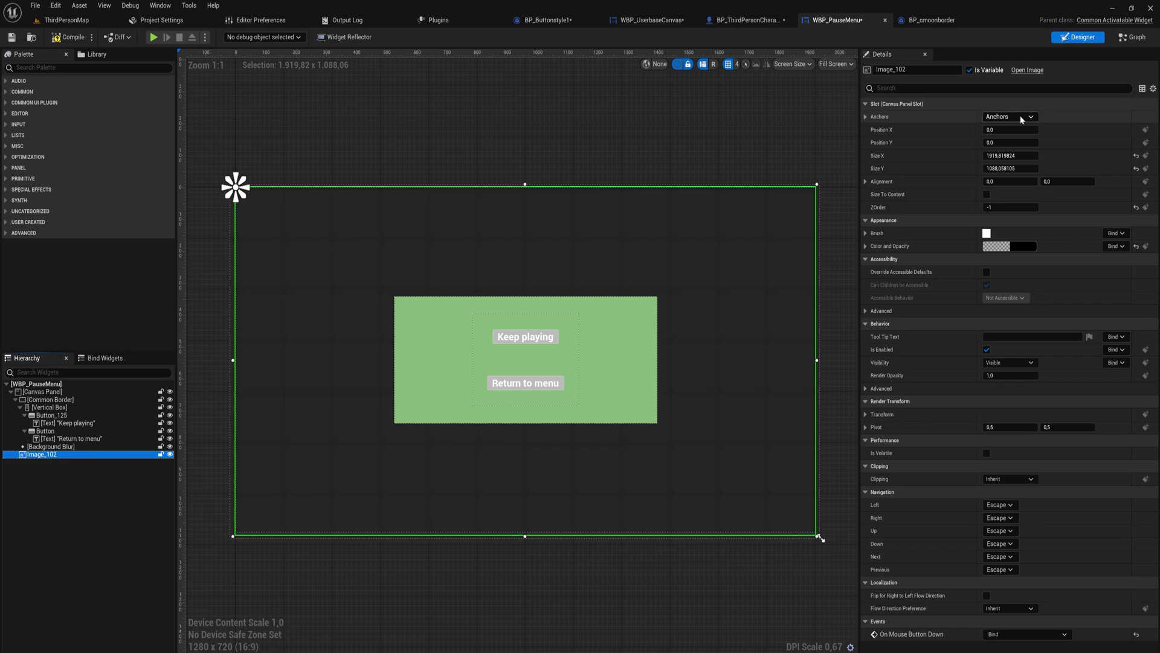
- Anchor the background image Image_102 to the canvas centre
left_click(1020, 116)
left_click(1051, 187)
left_click(526, 383)
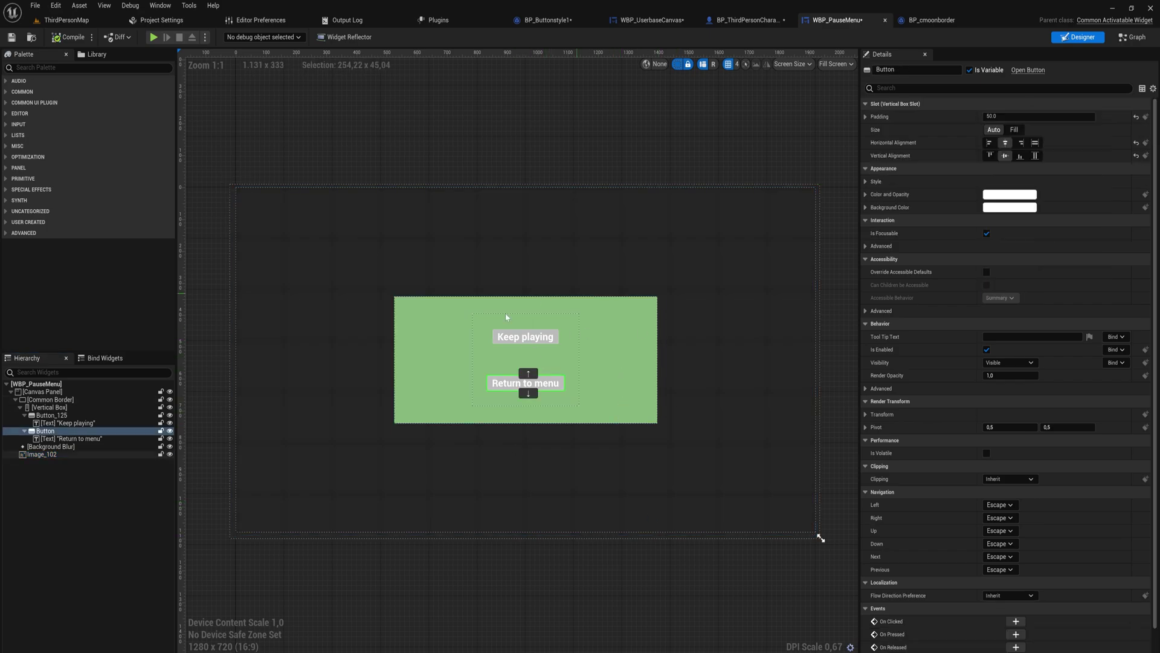
- Duplicate WBP_PauseMenu in the Content Drawer as WBP_PauseMenu_2 and open the copy
key("ctrl+space")
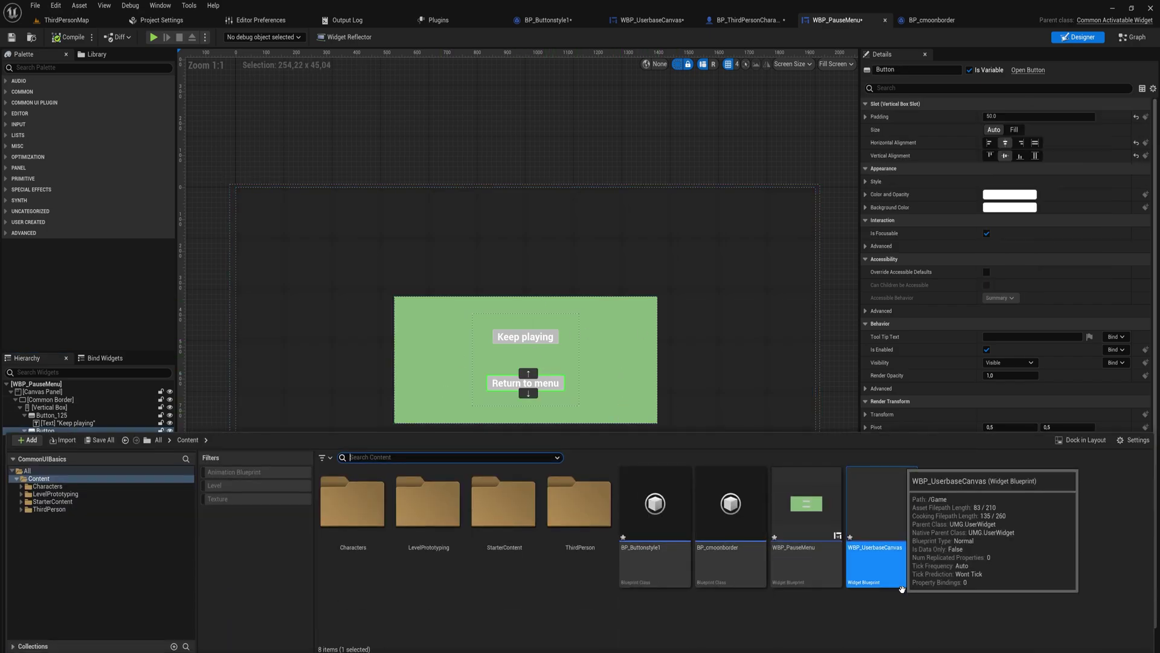
left_click(918, 598)
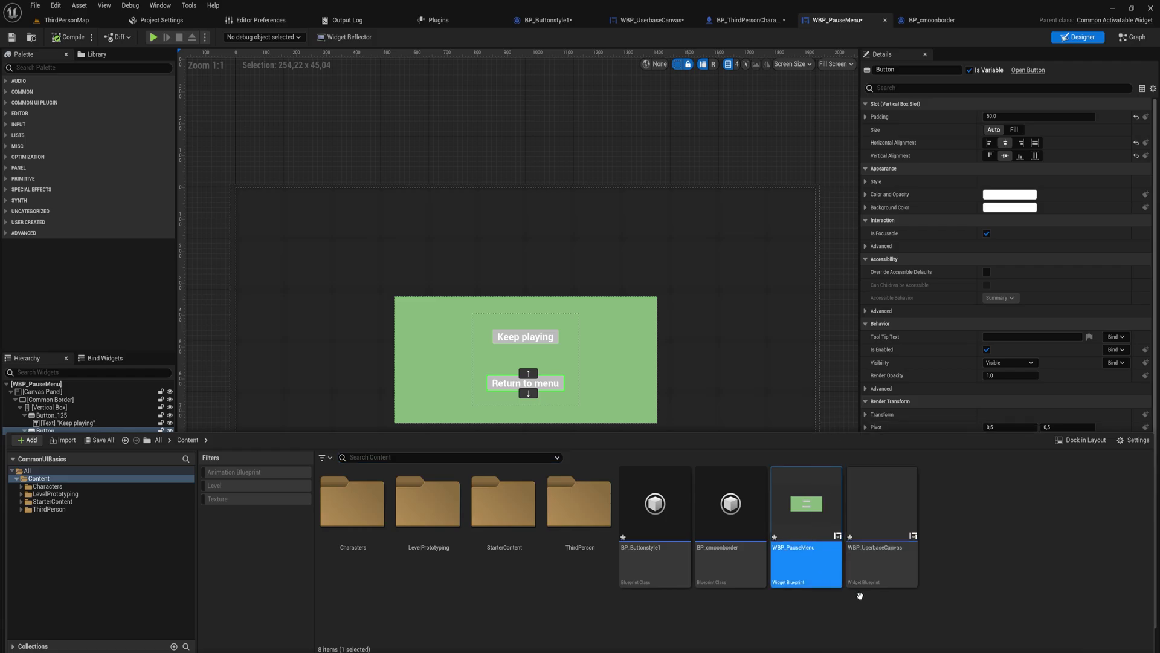
key("ctrl+v")
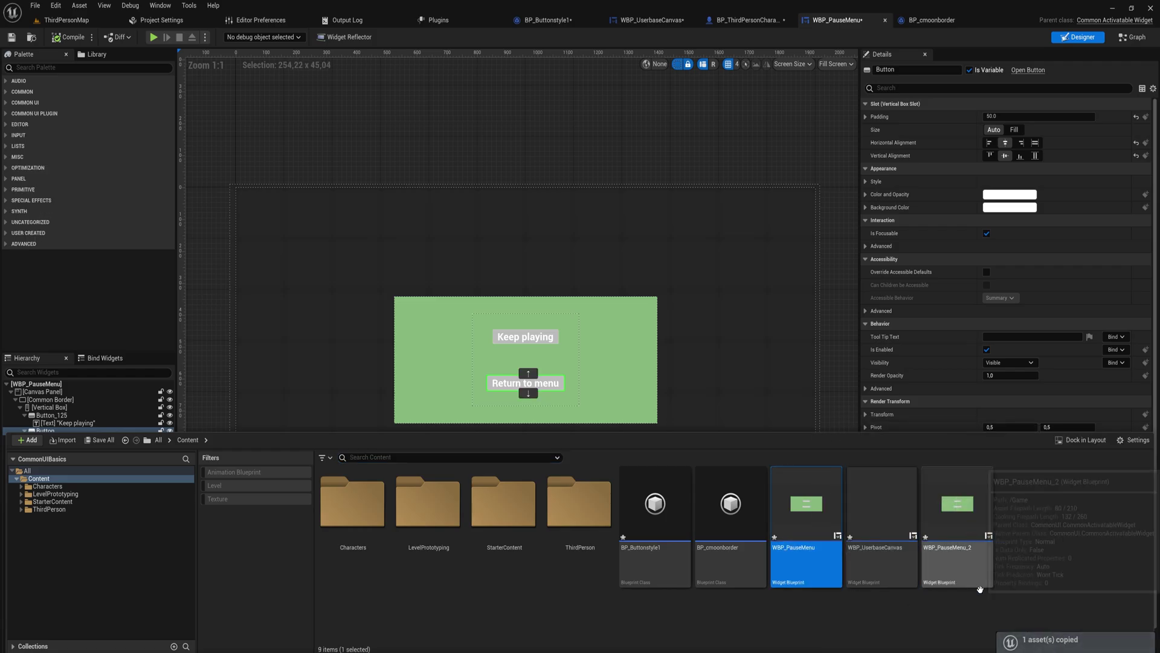
left_click(961, 510)
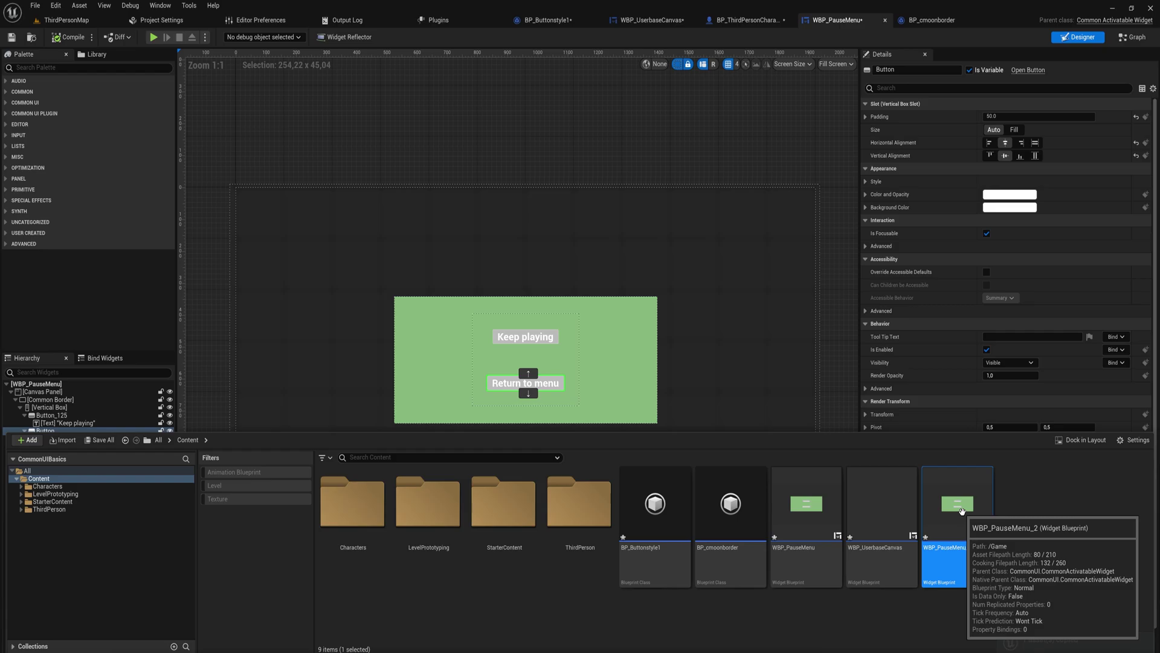
double_click(961, 511)
- Duplicate the Return to menu button and label the new one 'Quit game'
left_click(52, 433)
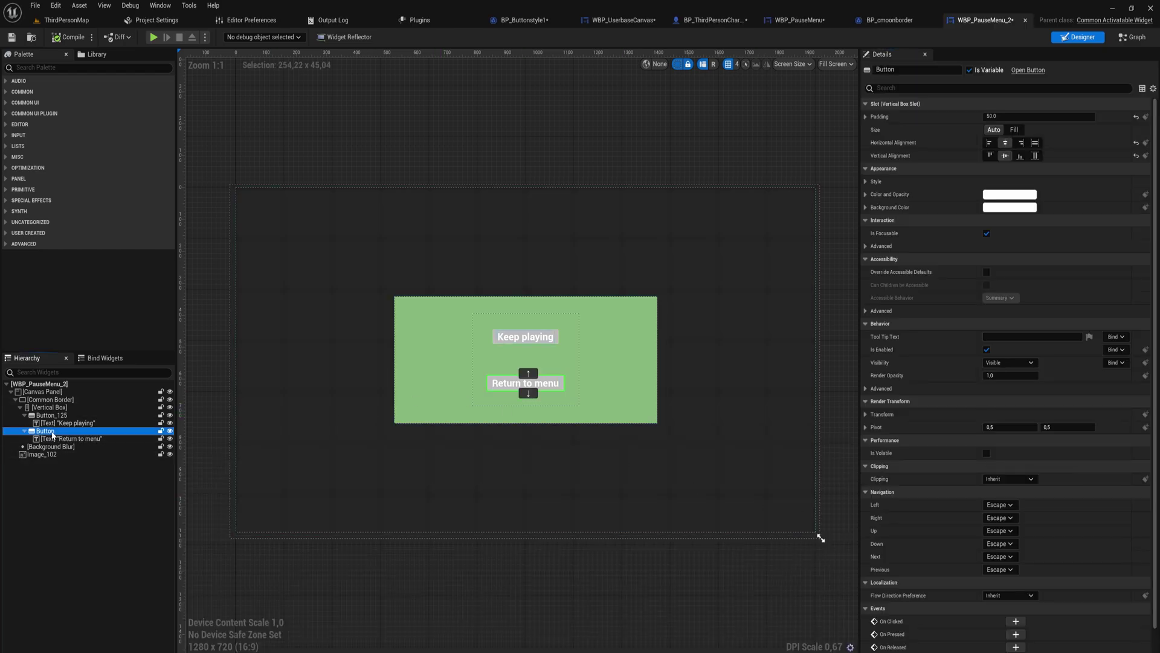
key("ctrl+d")
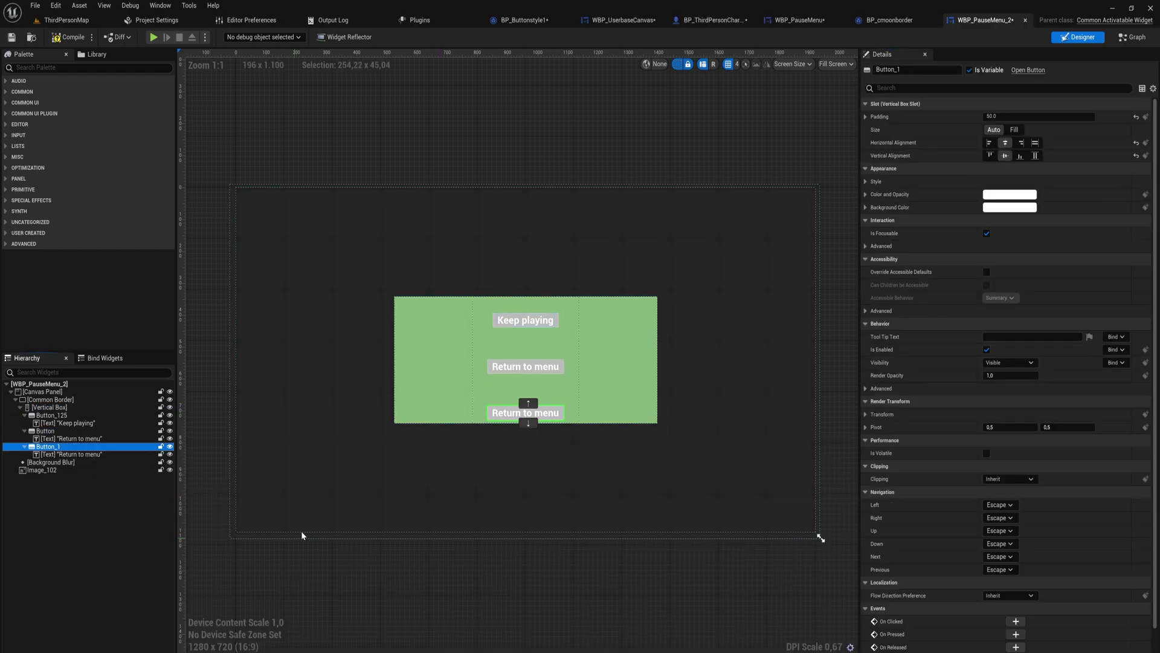
left_click(70, 454)
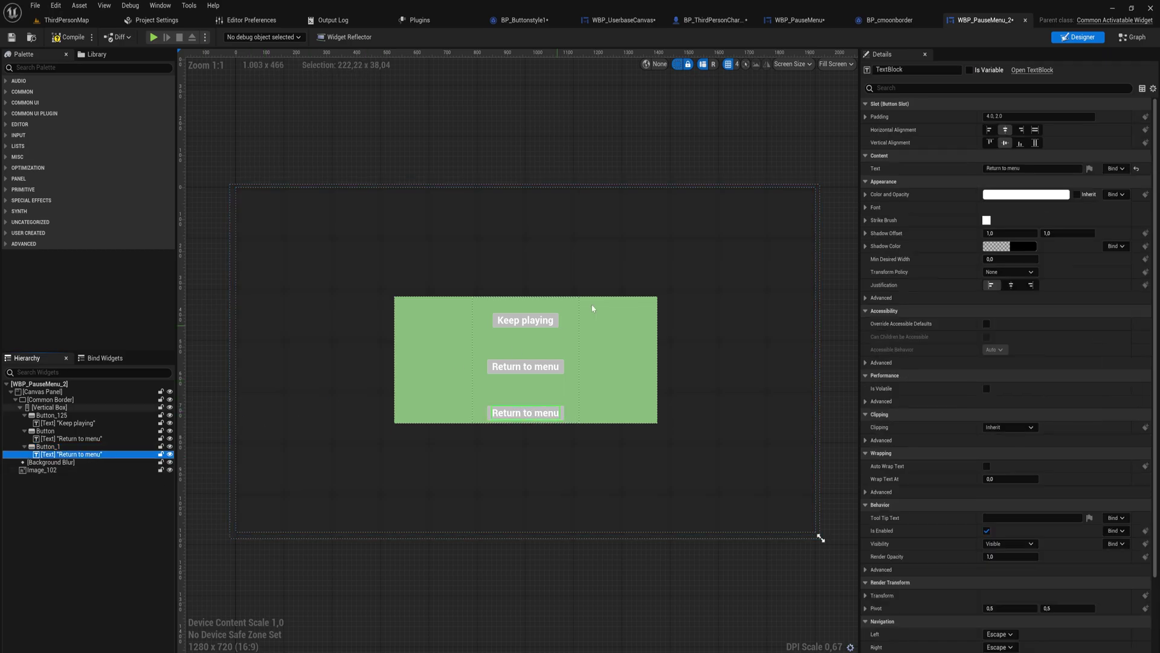
left_click(1021, 169)
type("Quit game")
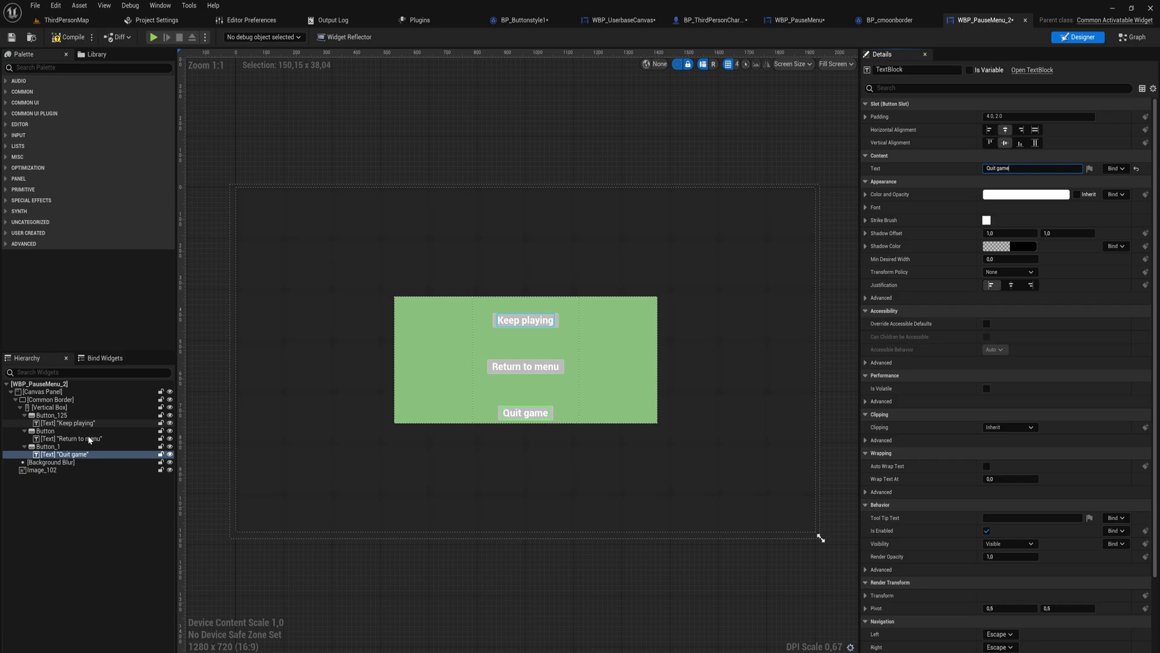
- Relabel the middle button 'Extra option' and select the Keep playing label for replacement
left_click(72, 438)
left_click(1021, 168)
type("Extra ")
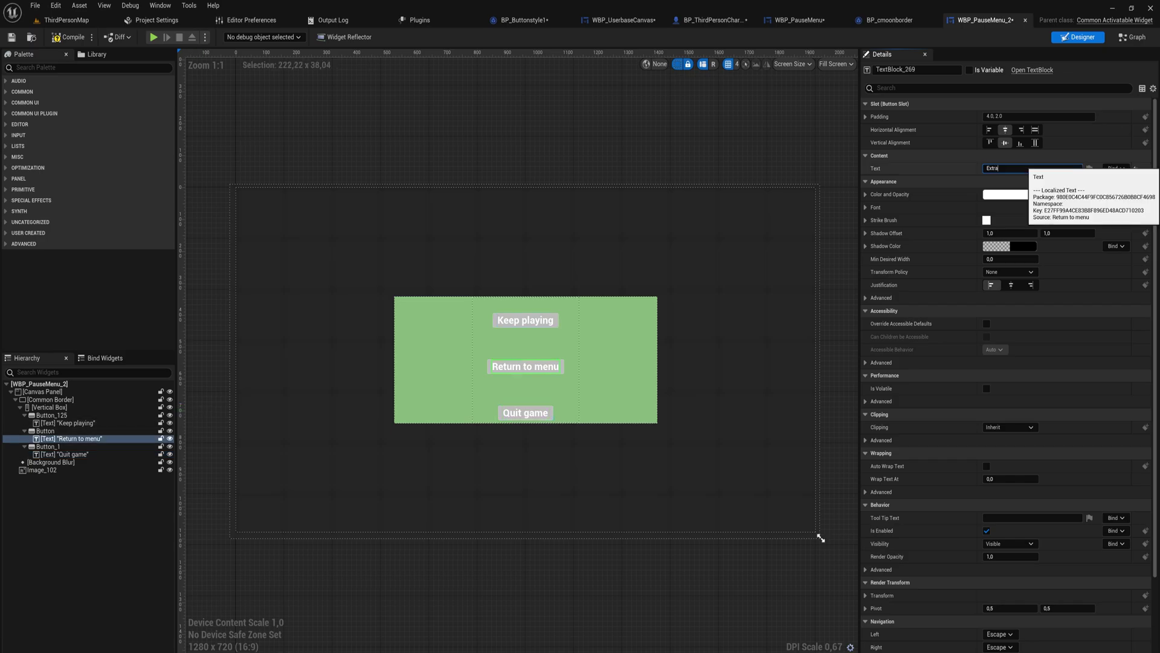
type("option")
key("Return")
left_click(71, 423)
left_click(1022, 169)
key("ctrl+a")
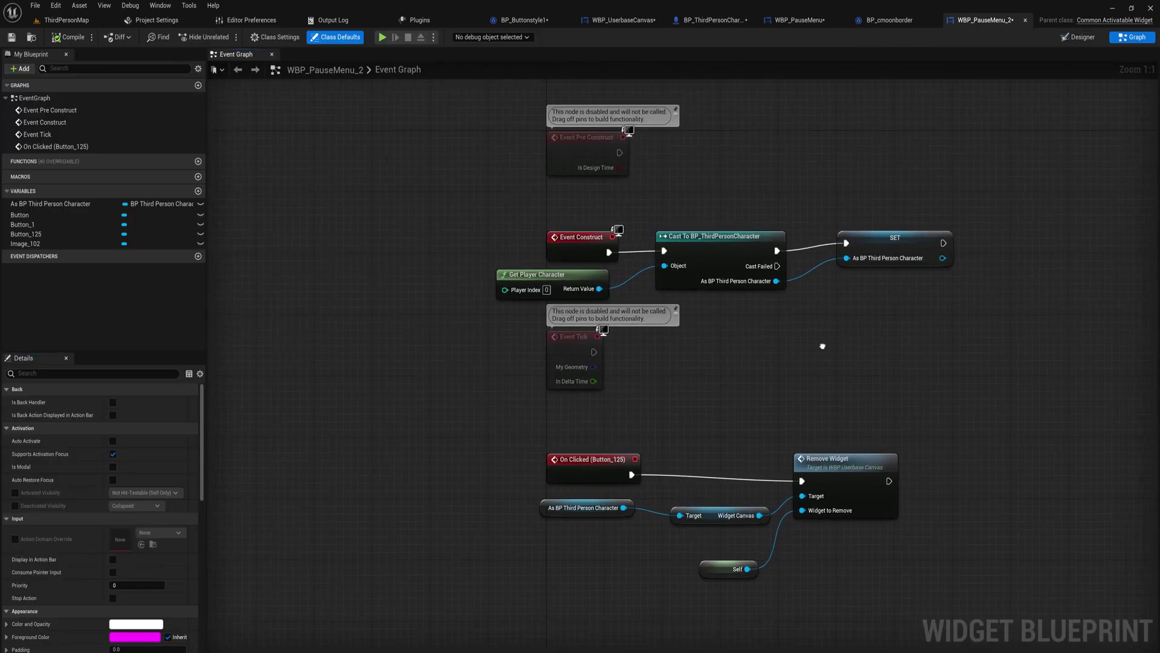
- Select the copy's On Clicked nodes, then return to the original WBP_PauseMenu's event graph
right_click_drag(822, 346, 761, 288)
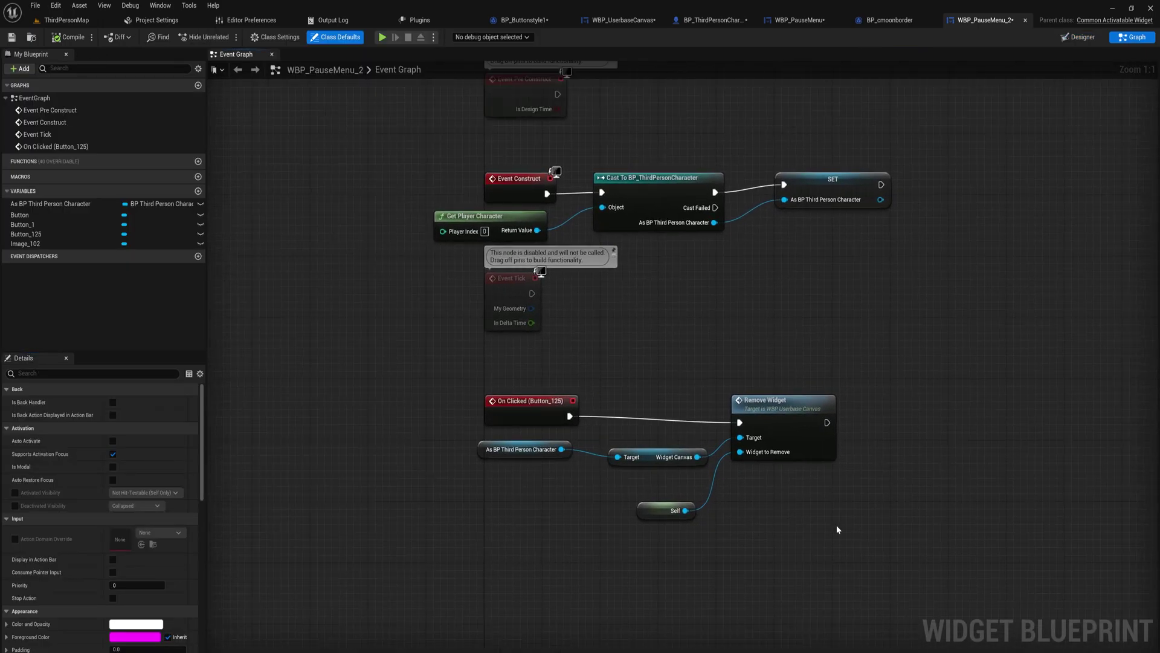
left_click_drag(857, 561, 511, 408)
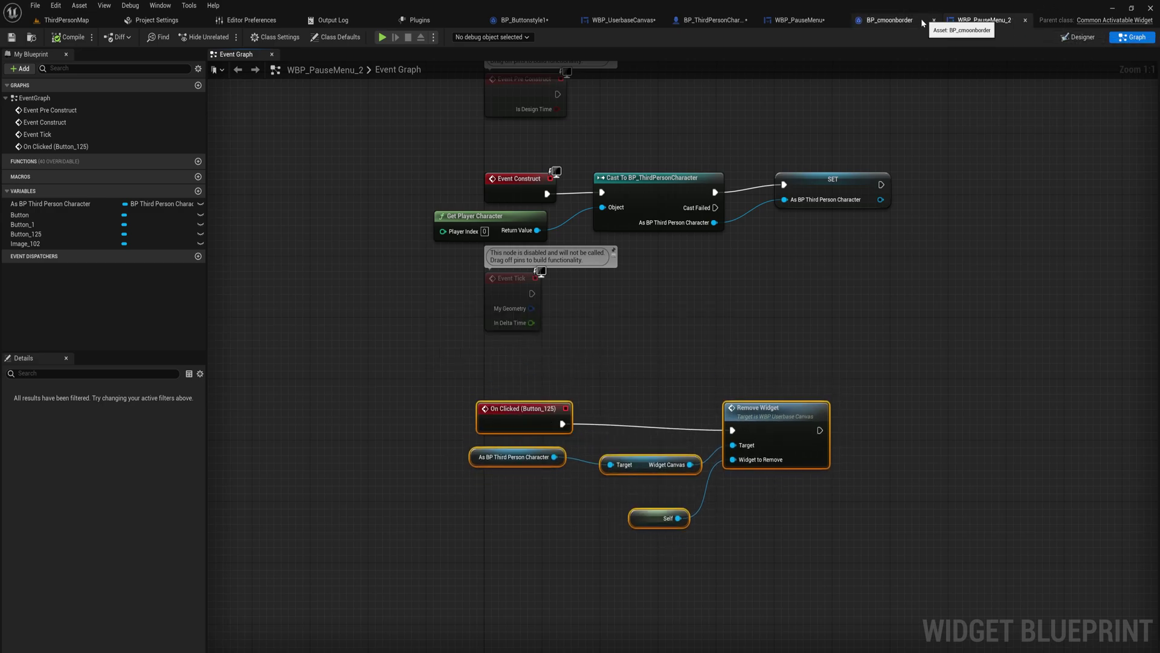
left_click(800, 20)
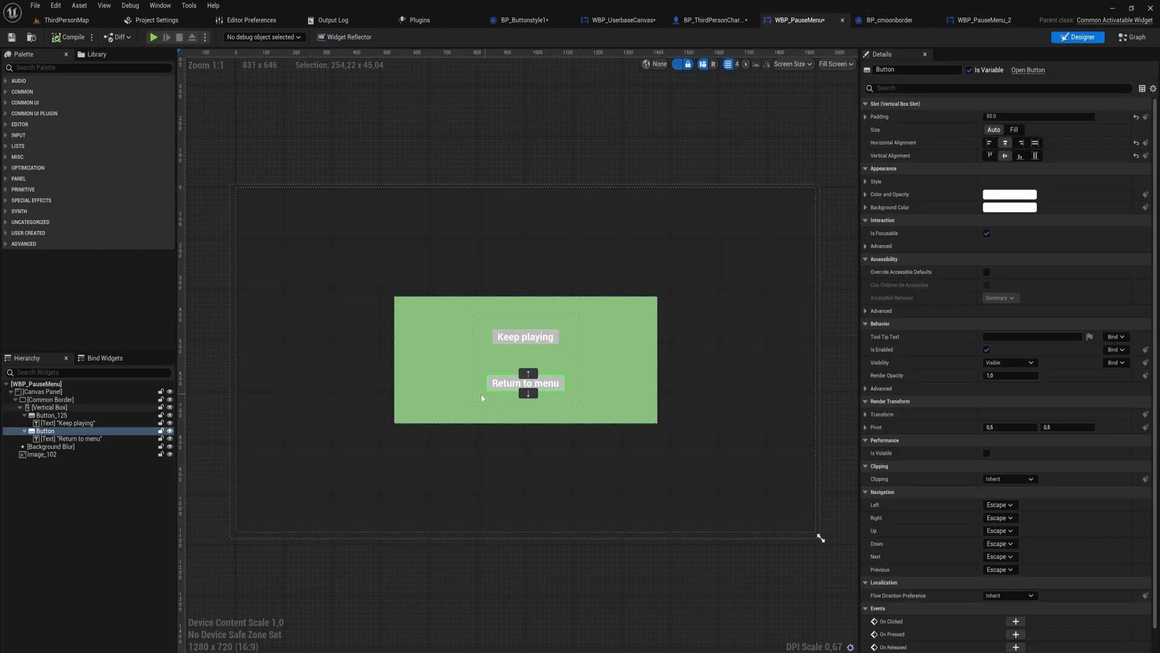
left_click(1133, 36)
- Add On Clicked for Return to menu, reuse the character's Widget Canvas, and push WBP_PauseMenu_2
left_click(115, 521)
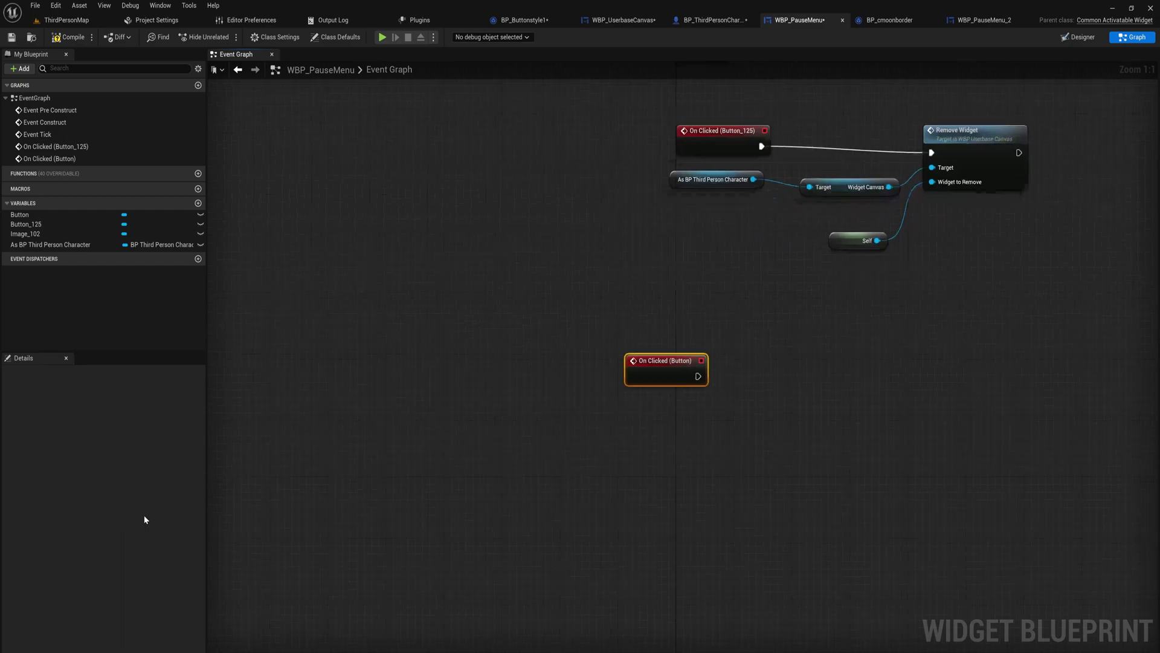
right_click_drag(786, 317, 542, 411)
left_click_drag(494, 320, 595, 278)
right_click_drag(586, 339, 596, 278)
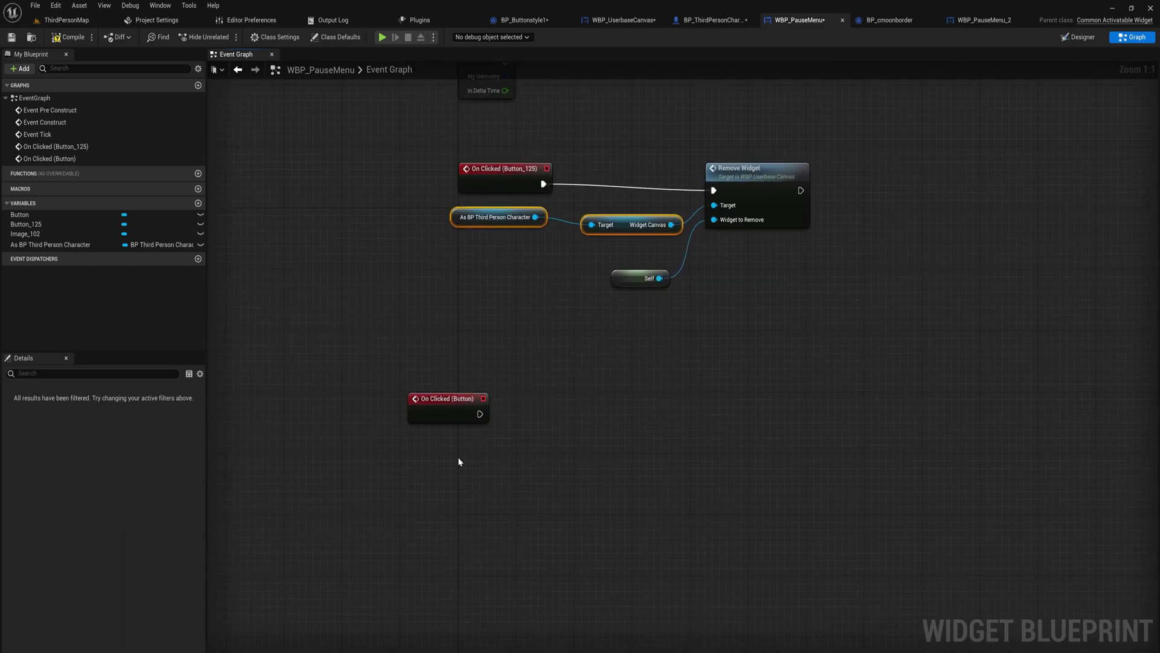
key("ctrl+v")
left_click_drag(614, 471, 653, 441)
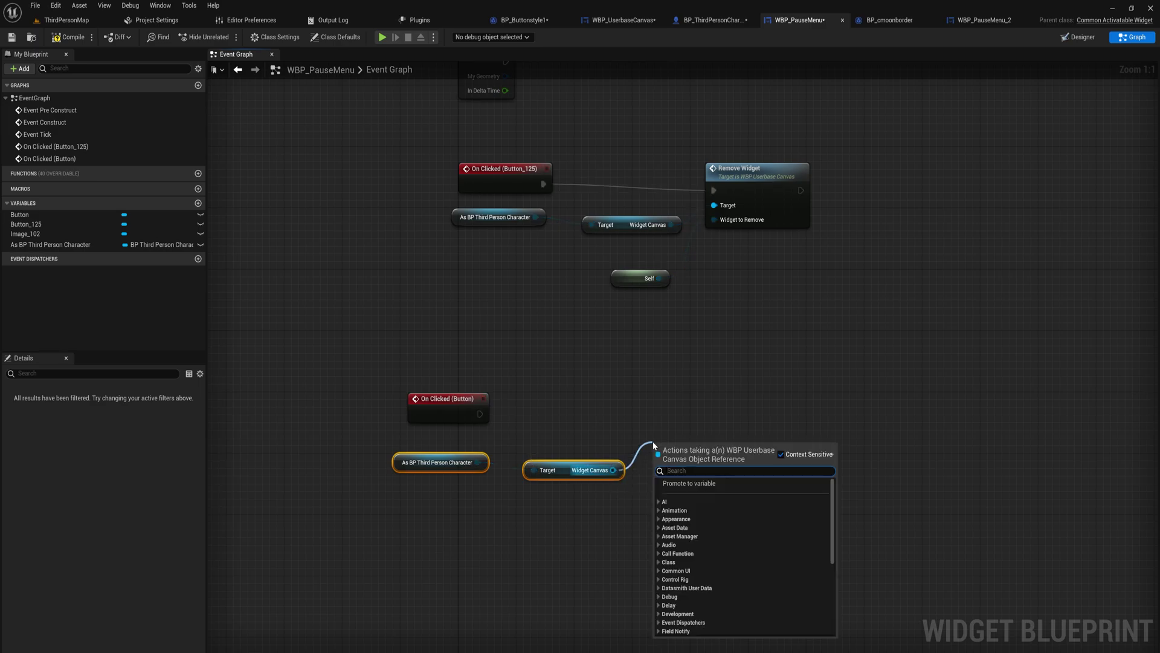
type("push")
key("Return")
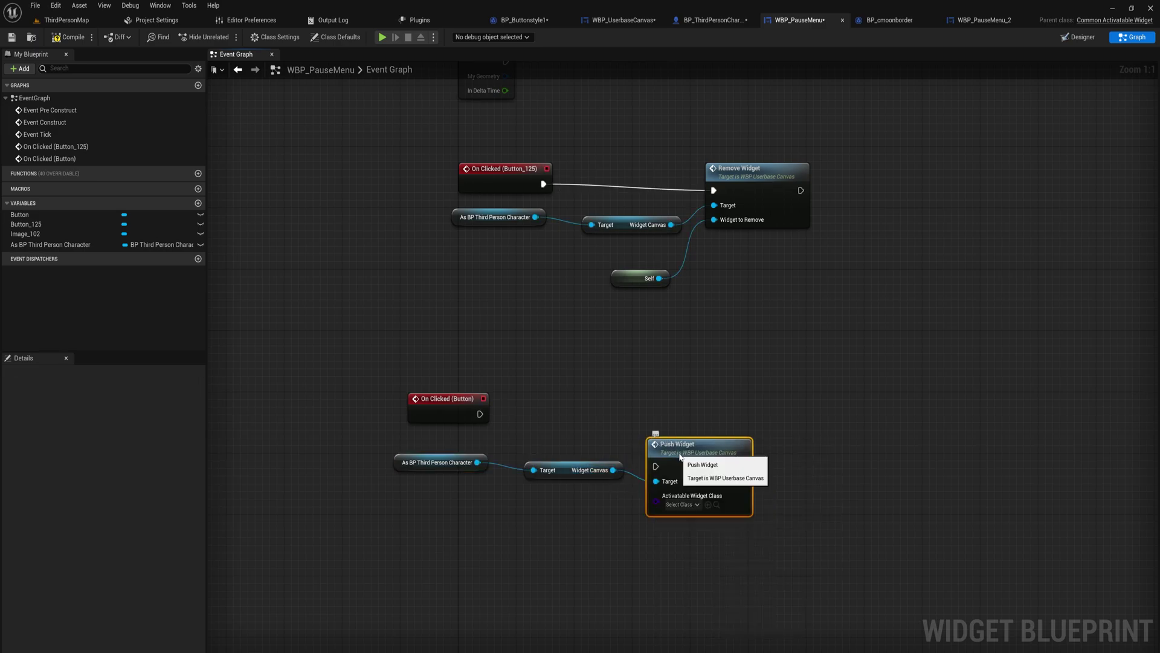
left_click(695, 460)
left_click(699, 516)
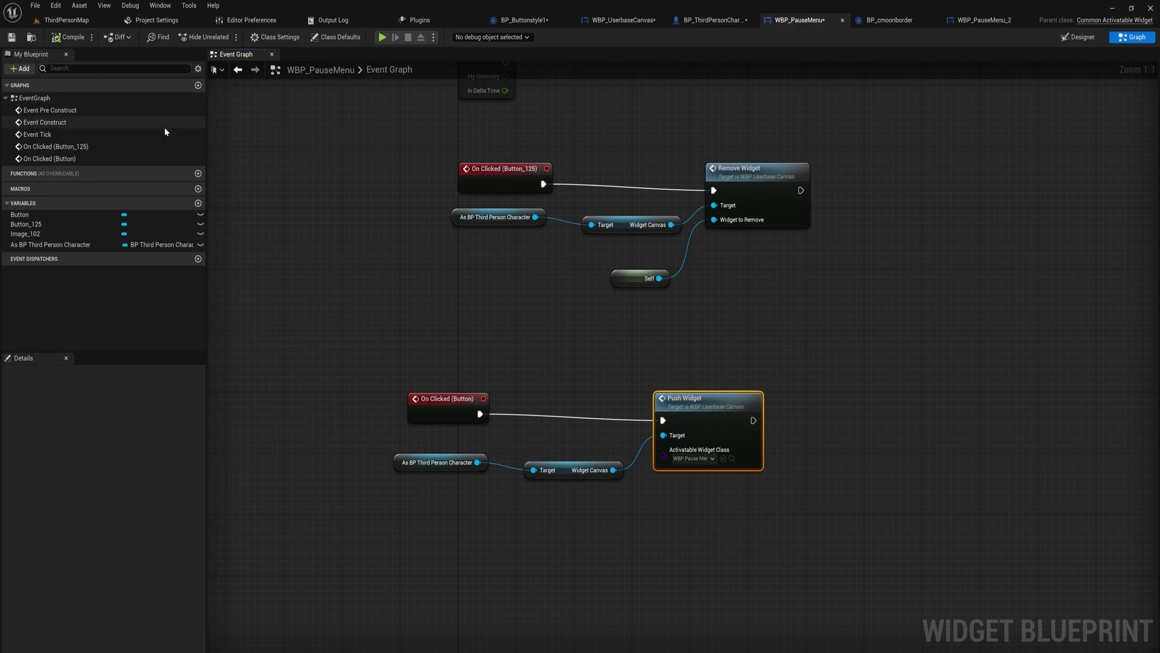
- Play ThirdPersonMap, pause with P, open the second menu, Go back, then Keep playing
left_click(76, 23)
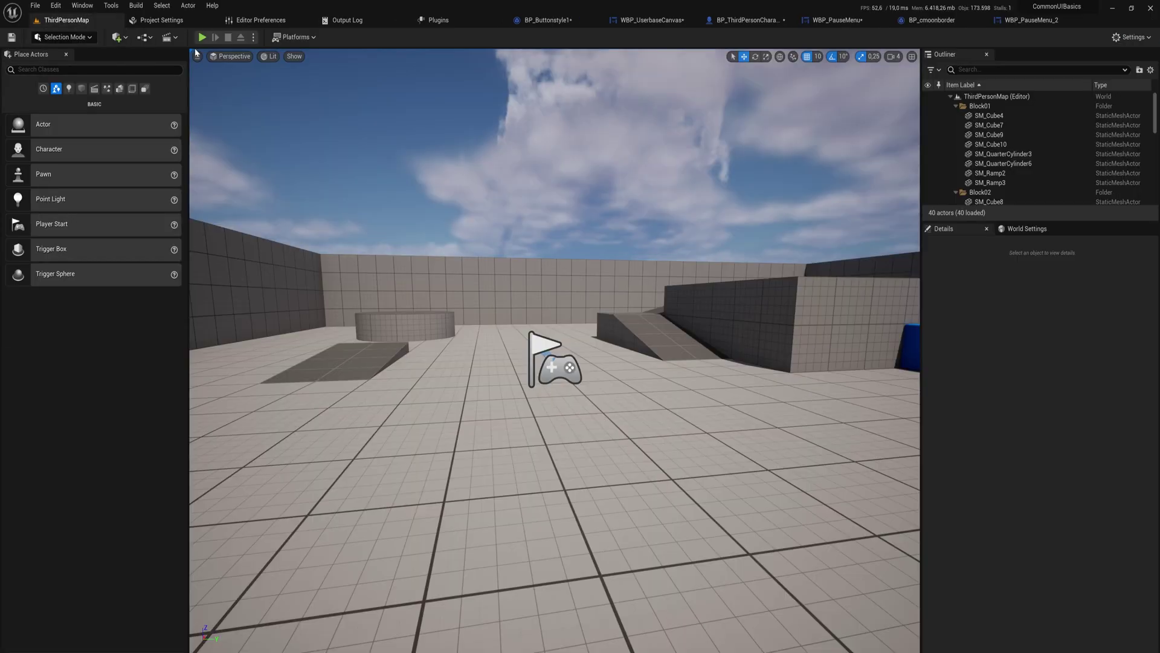
left_click(202, 38)
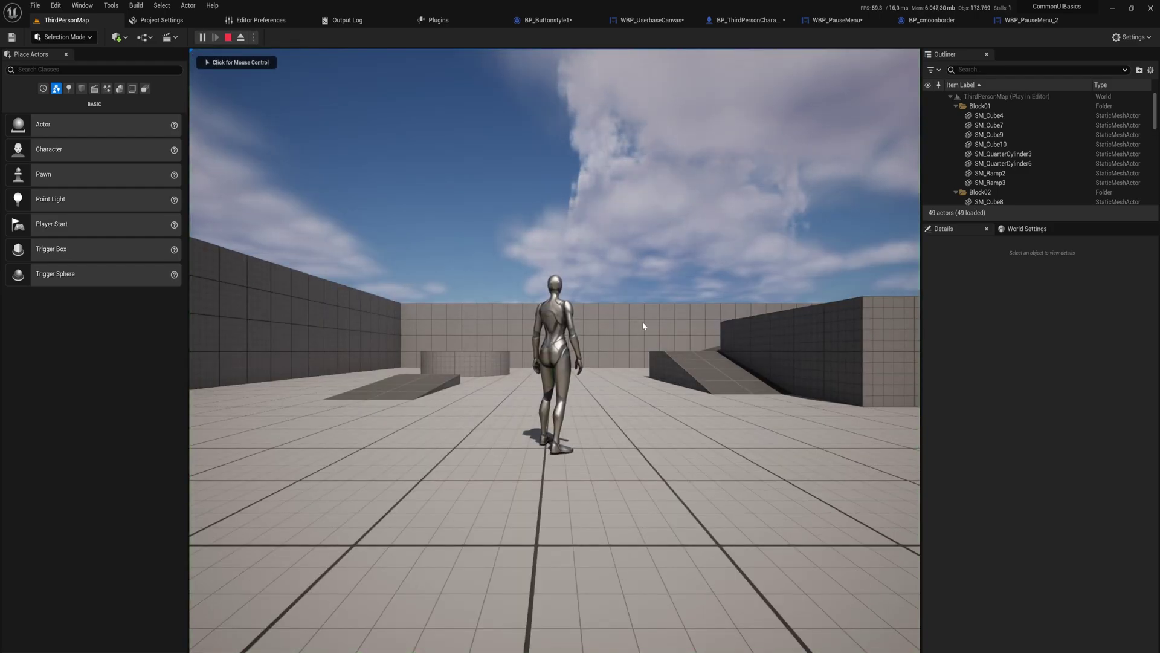
key("p")
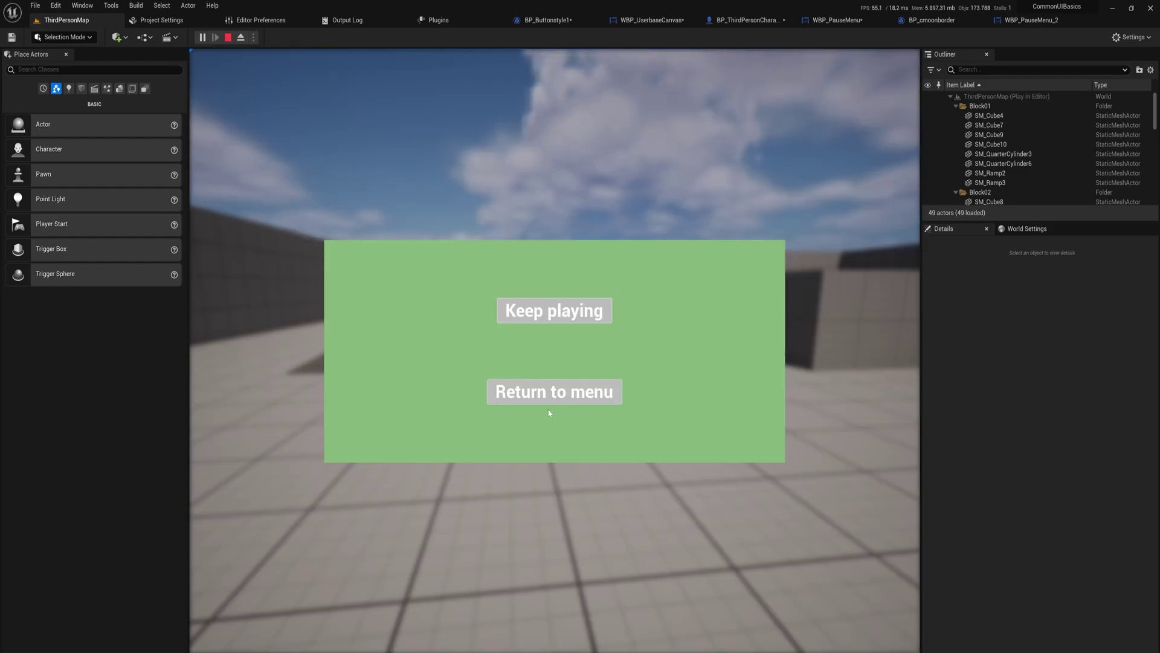
left_click(554, 392)
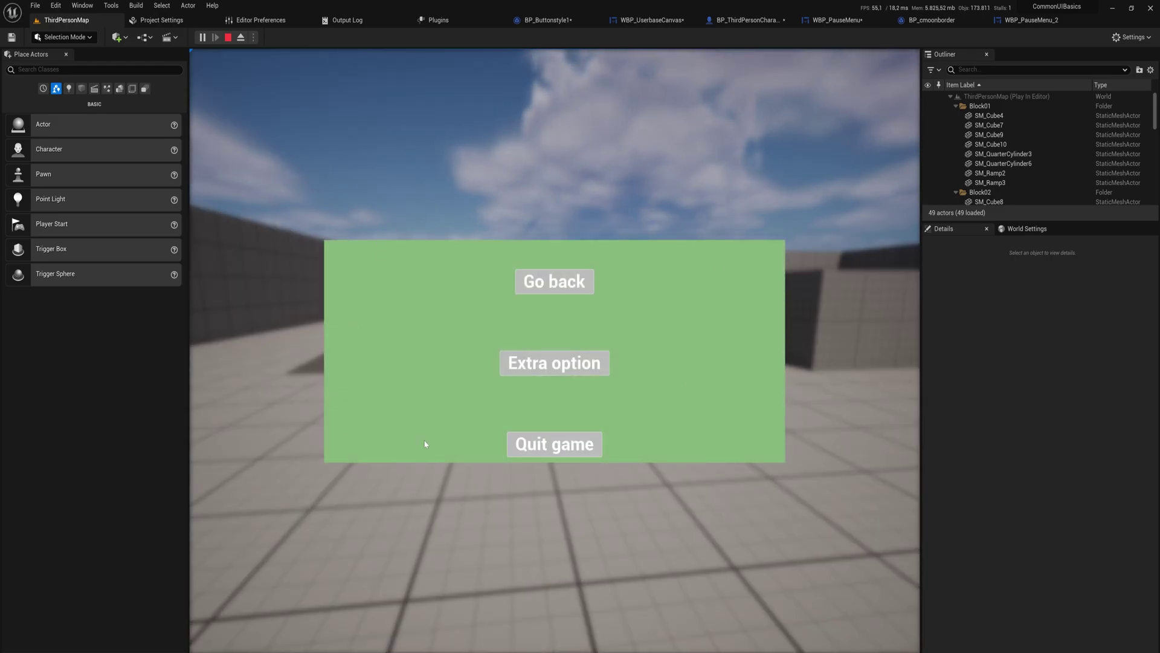
left_click(565, 288)
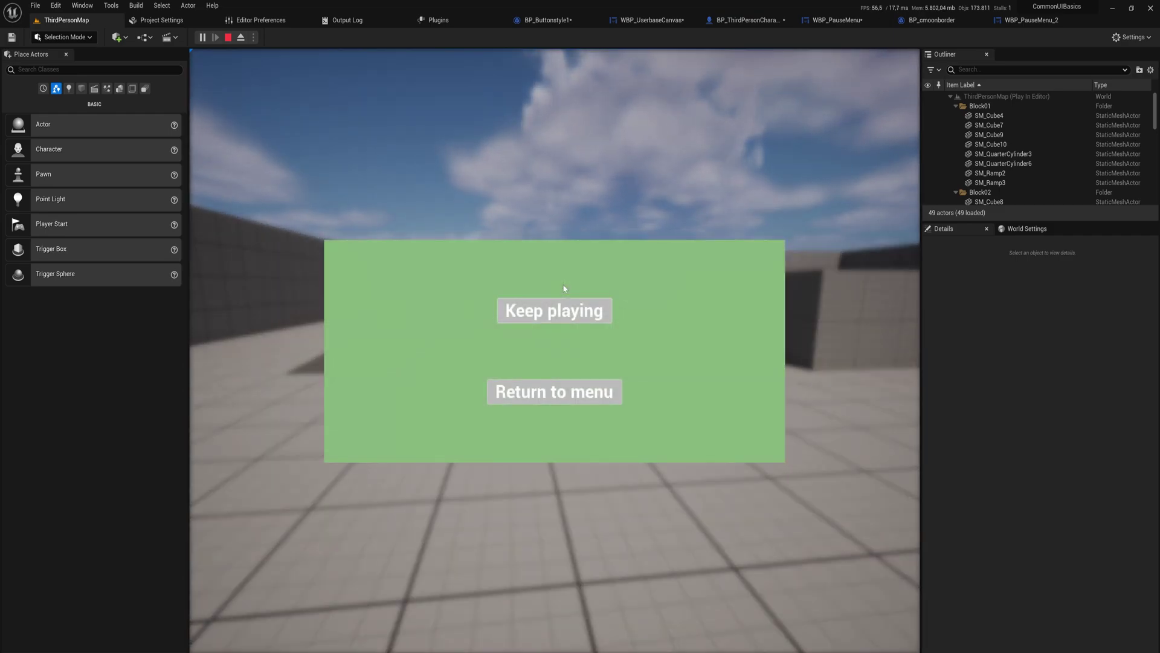
left_click(559, 311)
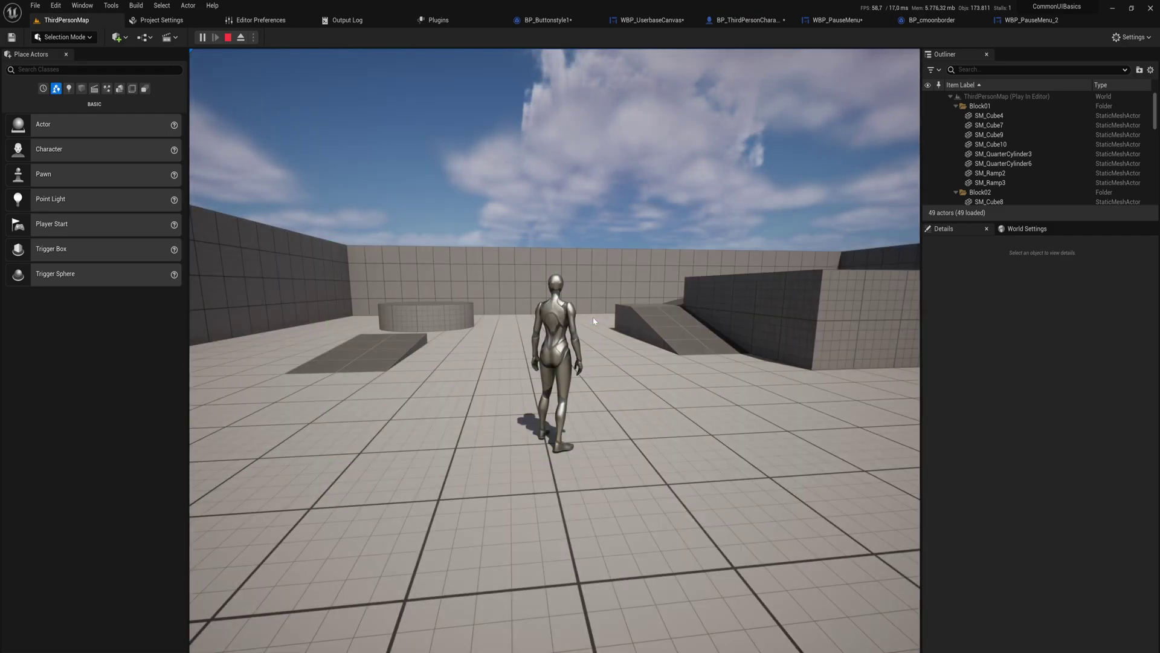